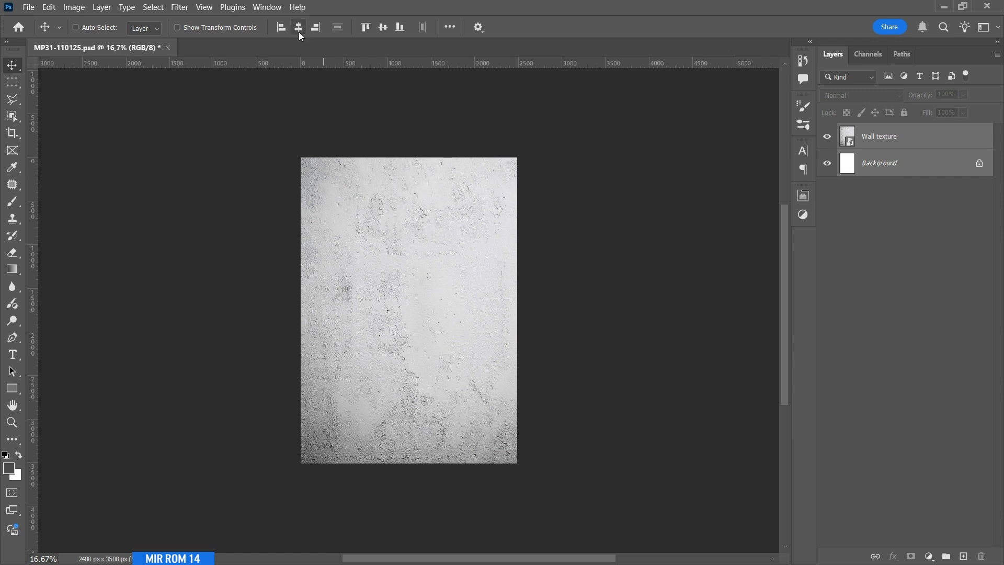
Rasterize the Wall texture layer
{"action": "left_click", "coordinate": [958, 139]}
{"action": "right_click", "coordinate": [959, 140]}
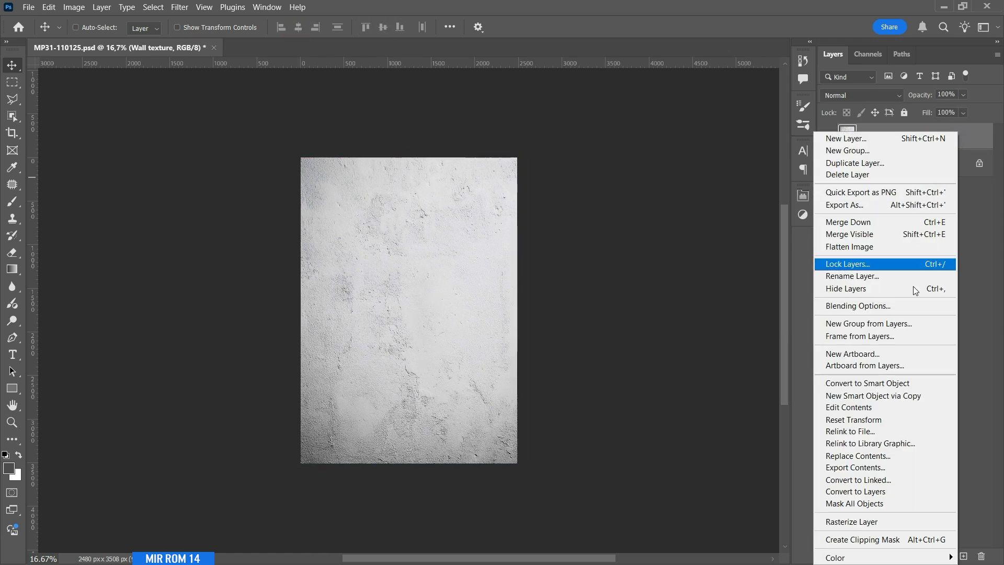
{"action": "left_click", "coordinate": [875, 522]}
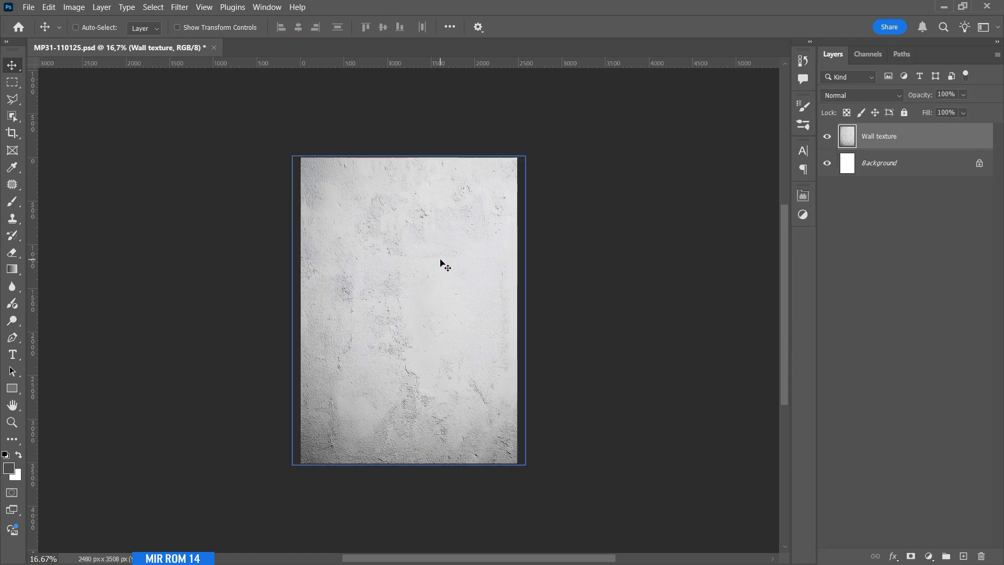
Place the Irregular formula number pattern image as an embedded layer scaled to cover the canvas, and rasterize it
{"action": "left_click", "coordinate": [30, 11]}
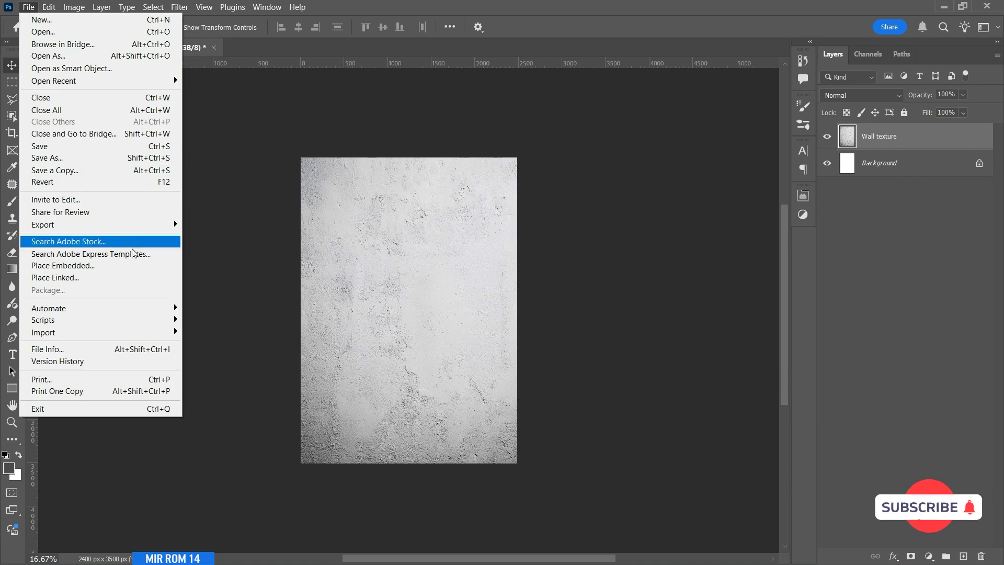
{"action": "left_click", "coordinate": [137, 264]}
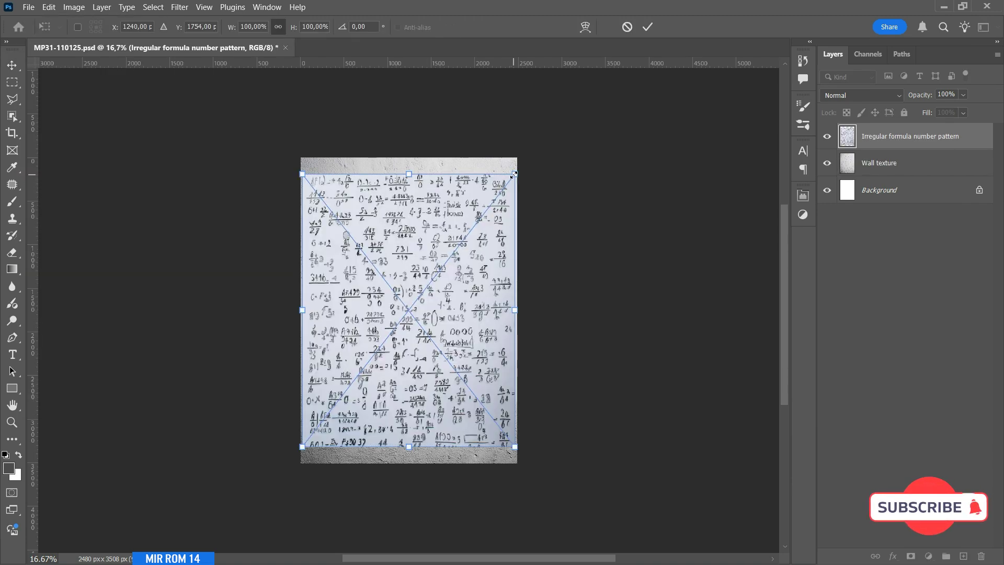
{"action": "left_click_drag", "start_coordinate": [513, 174], "coordinate": [530, 158]}
{"action": "left_click", "coordinate": [647, 27]}
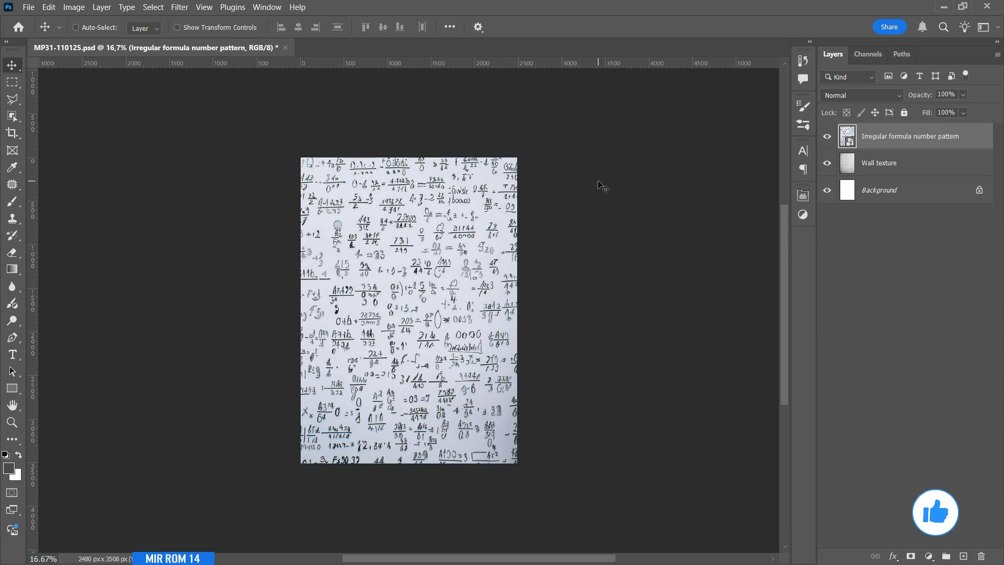
{"action": "right_click", "coordinate": [975, 136]}
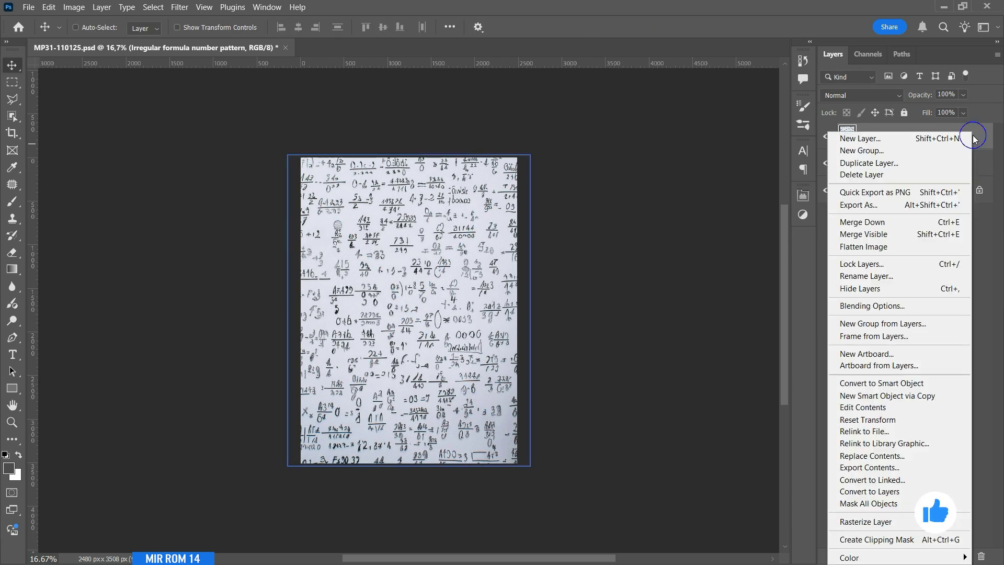
{"action": "left_click", "coordinate": [891, 521]}
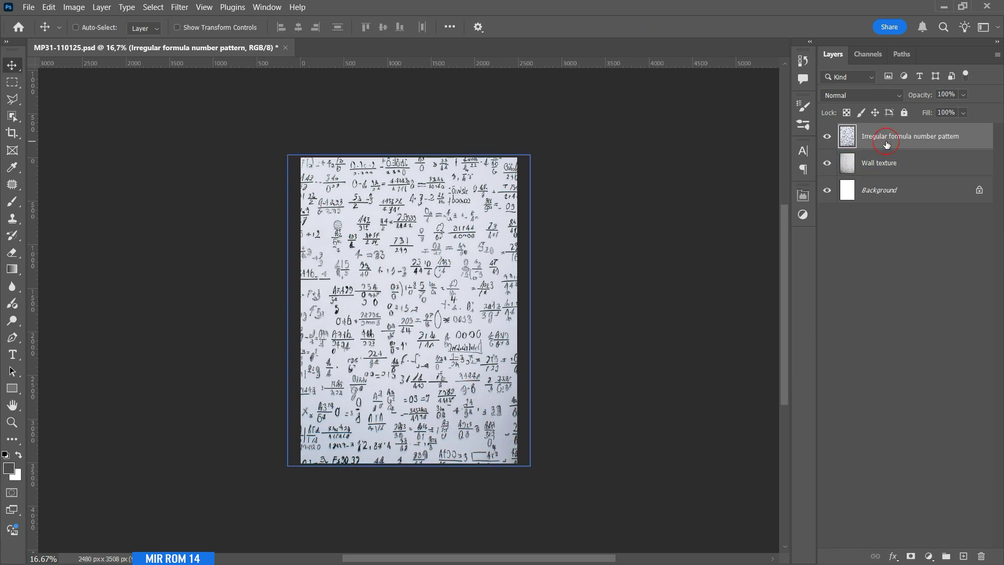
Add a Levels adjustment layer clipped to the Irregular formula number pattern layer
{"action": "left_click", "coordinate": [929, 556]}
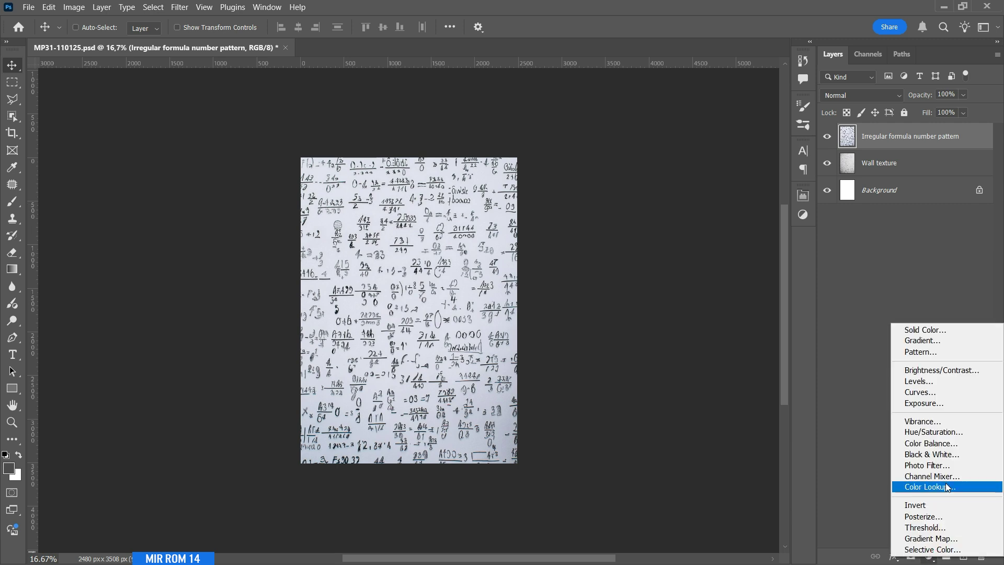
{"action": "left_click", "coordinate": [938, 384]}
{"action": "left_click", "coordinate": [690, 413]}
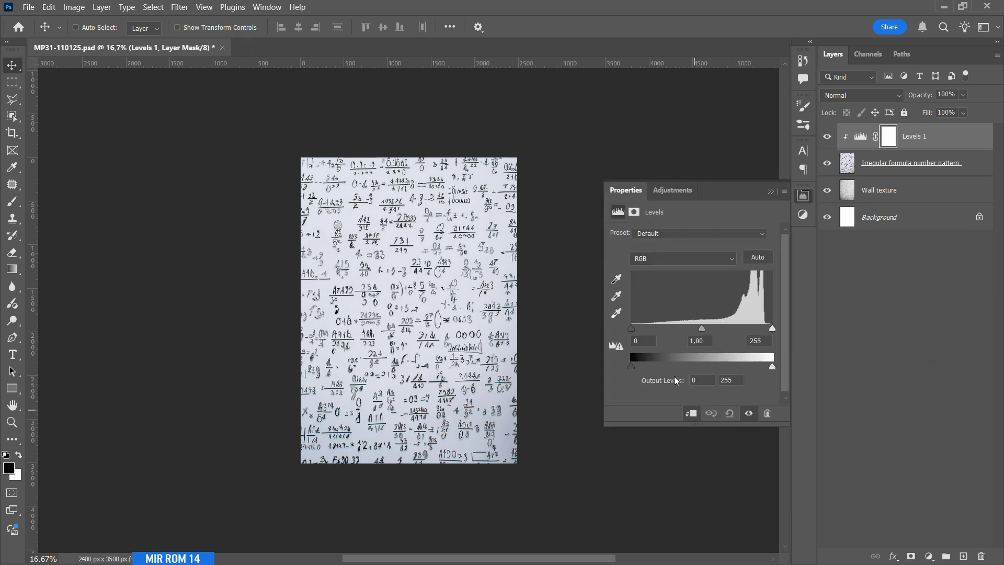
{"action": "key", "text": "ctrl+plus"}
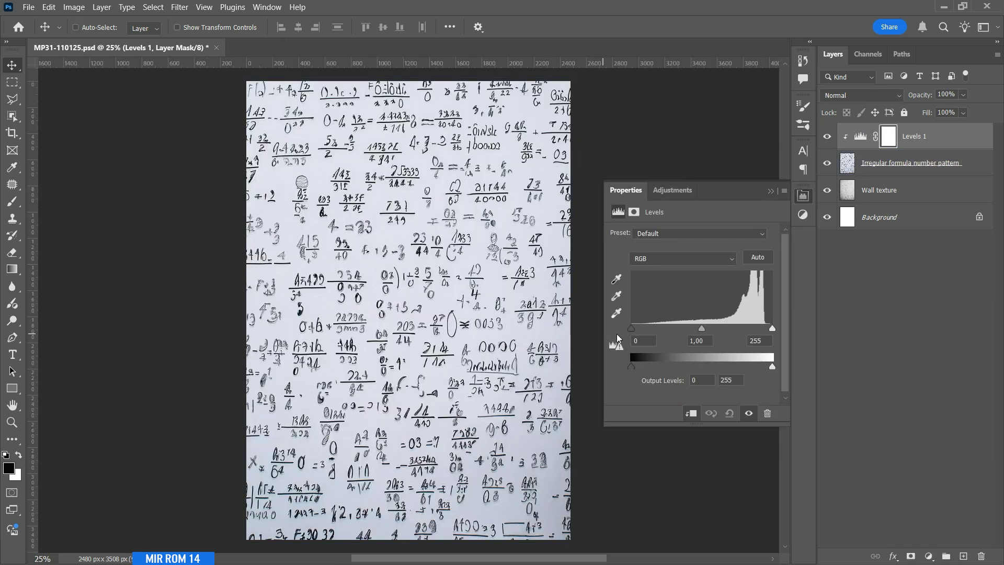
Set the blend mode of the Irregular formula number pattern layer to Darken
{"action": "left_click", "coordinate": [909, 162]}
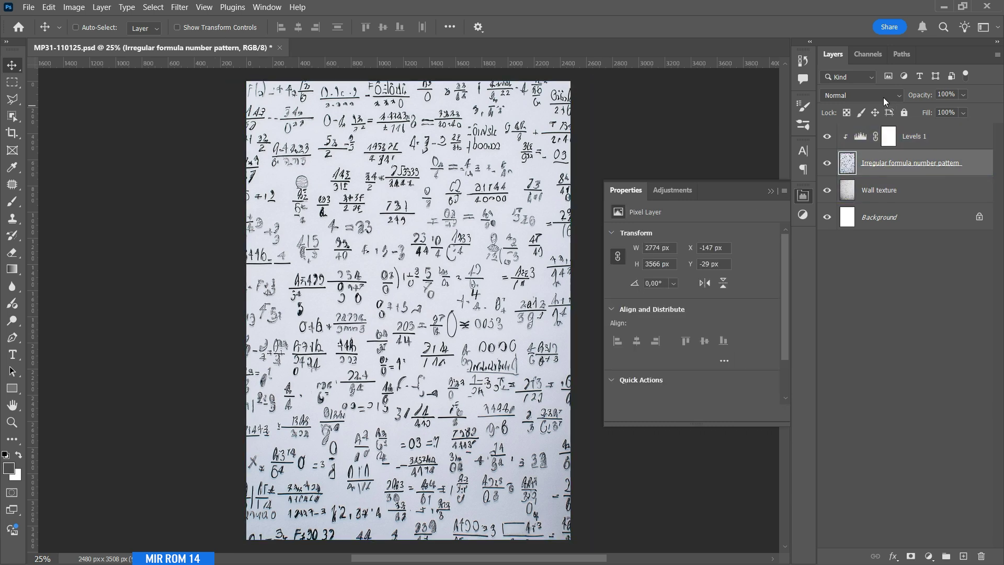
{"action": "left_click", "coordinate": [861, 95]}
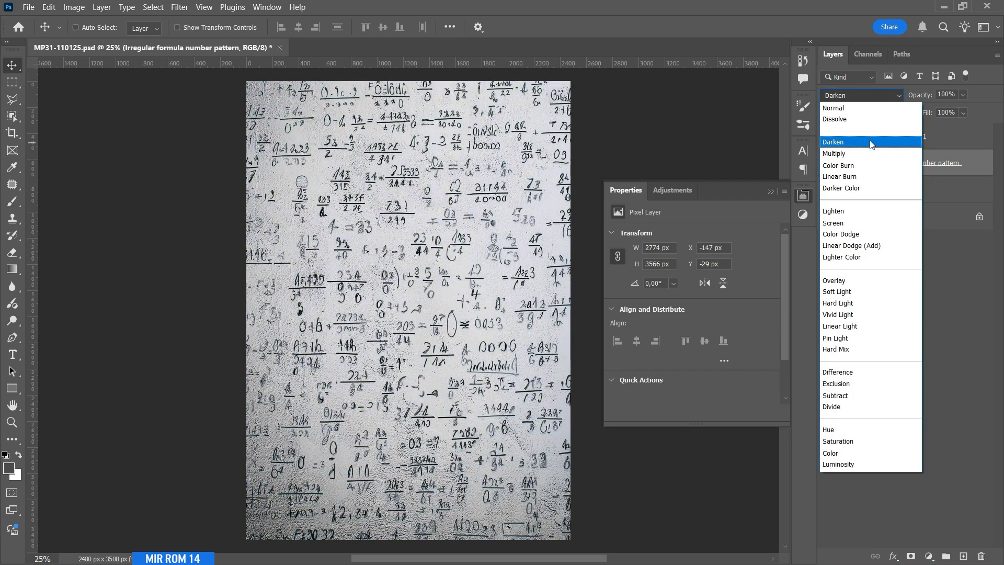
{"action": "left_click", "coordinate": [869, 140]}
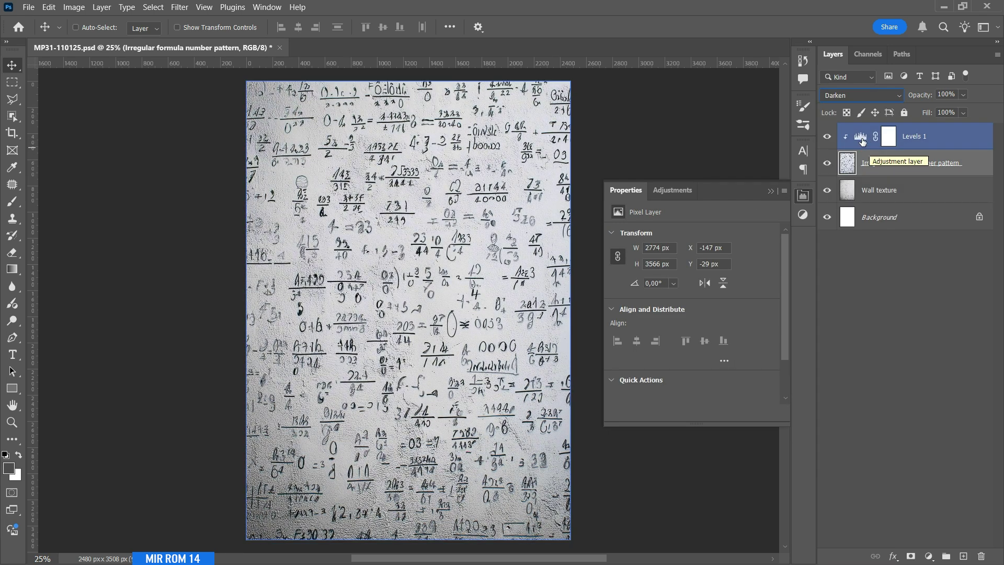
Set the Levels 1 input levels to 46 for shadows, 1.03 for midtones and 230 for highlights
{"action": "left_click", "coordinate": [915, 136]}
{"action": "left_click_drag", "start_coordinate": [638, 333], "coordinate": [656, 330]}
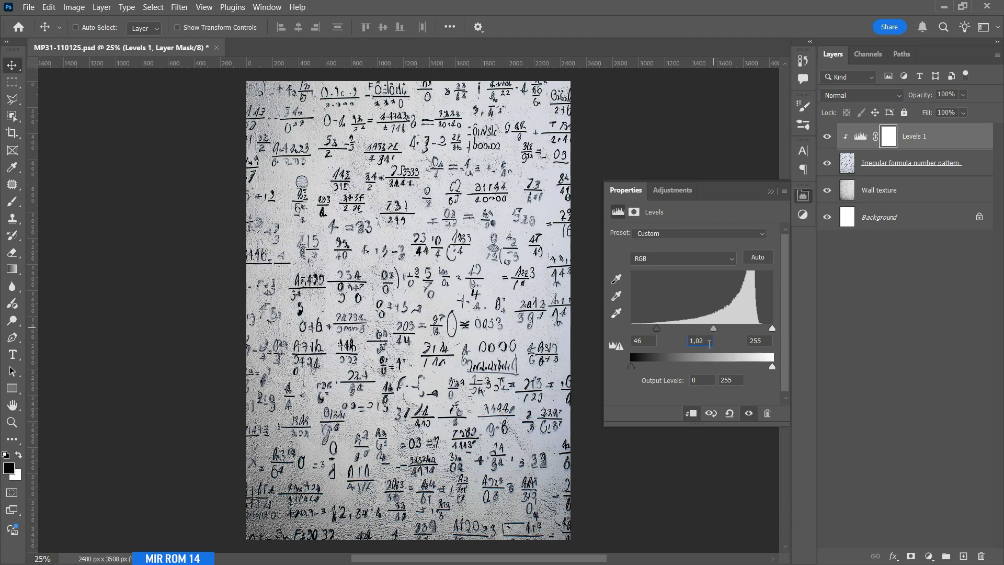
{"action": "left_click_drag", "start_coordinate": [772, 328], "coordinate": [761, 331]}
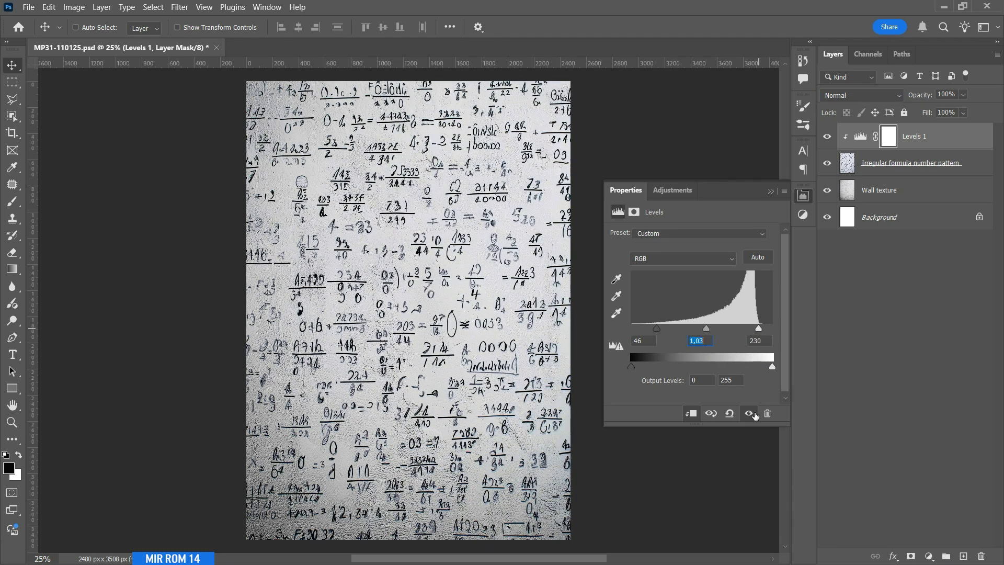
{"action": "left_click", "coordinate": [770, 192]}
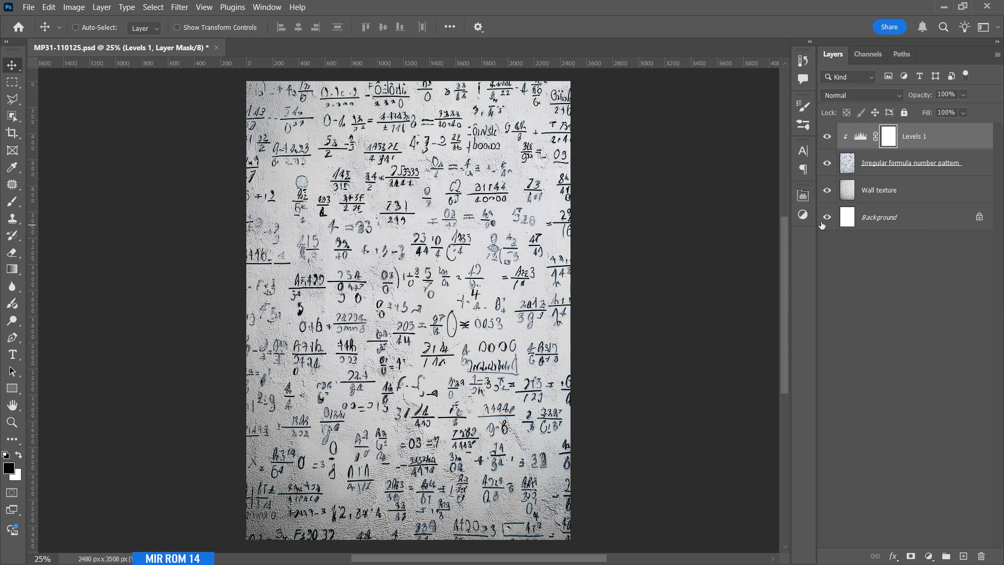
Group the Wall texture, formula pattern and Levels 1 layers, and name the group Img Background
{"action": "left_click", "coordinate": [928, 194]}
{"action": "left_click", "coordinate": [929, 137], "text": "shift"}
{"action": "key", "text": "ctrl+g"}
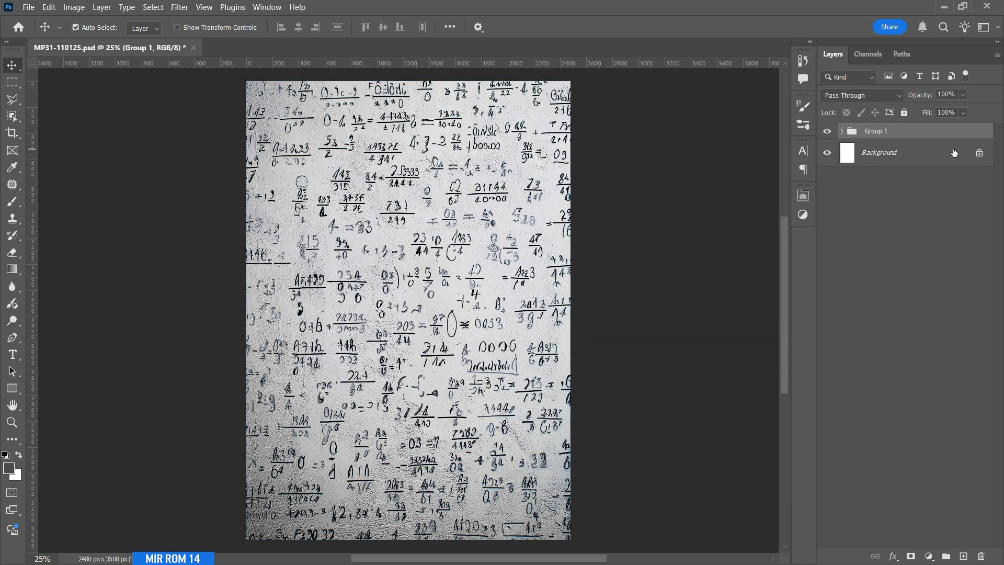
{"action": "double_click", "coordinate": [881, 131]}
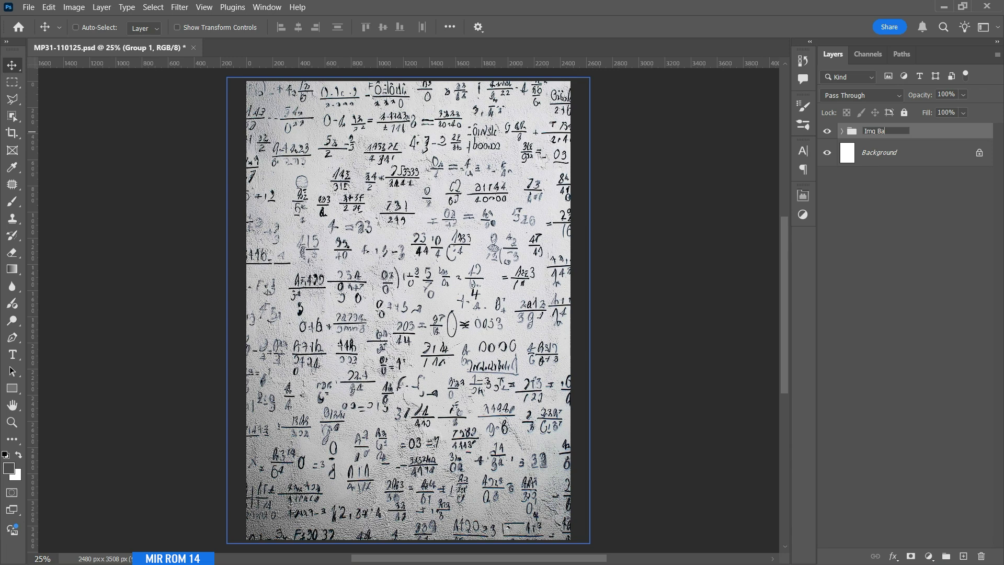
{"action": "type", "text": "Img Background"}
{"action": "key", "text": "Return"}
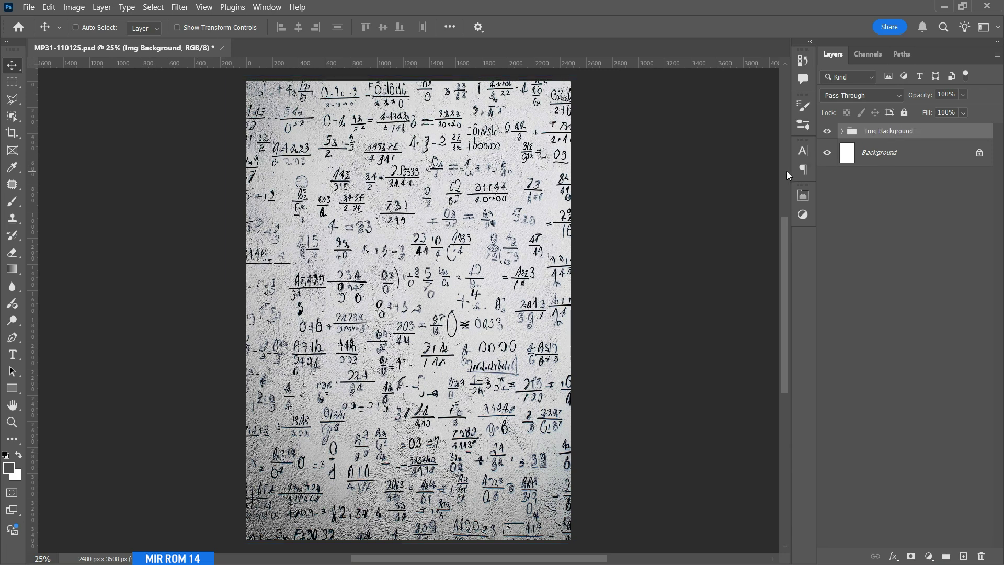
Place the Pwd smoke image along the canvas's upper edge, scaled to about 102.58% wide by 110.38% high, and rasterize its layer
{"action": "left_click", "coordinate": [29, 7]}
{"action": "left_click", "coordinate": [103, 265]}
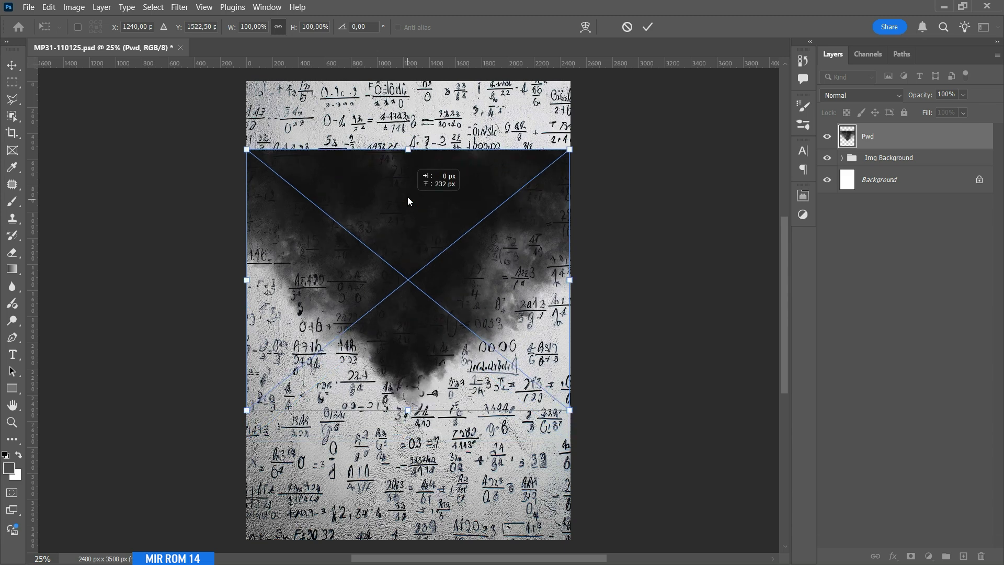
{"action": "left_click_drag", "start_coordinate": [407, 201], "coordinate": [414, 136]}
{"action": "left_click_drag", "start_coordinate": [570, 341], "coordinate": [577, 349]}
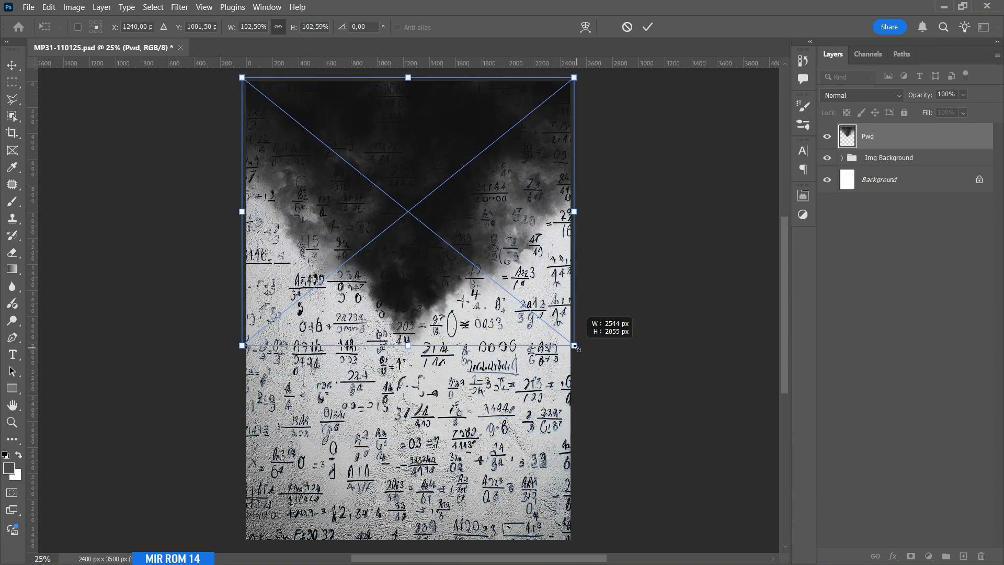
{"action": "key", "text": "shift+Down"}
{"action": "left_click_drag", "start_coordinate": [407, 346], "coordinate": [399, 367]}
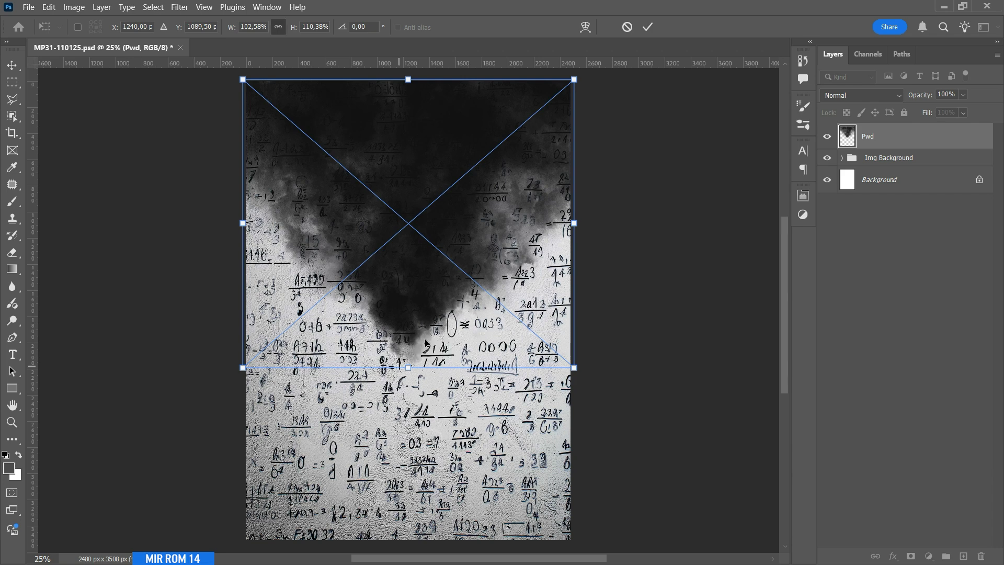
{"action": "key", "text": "Return"}
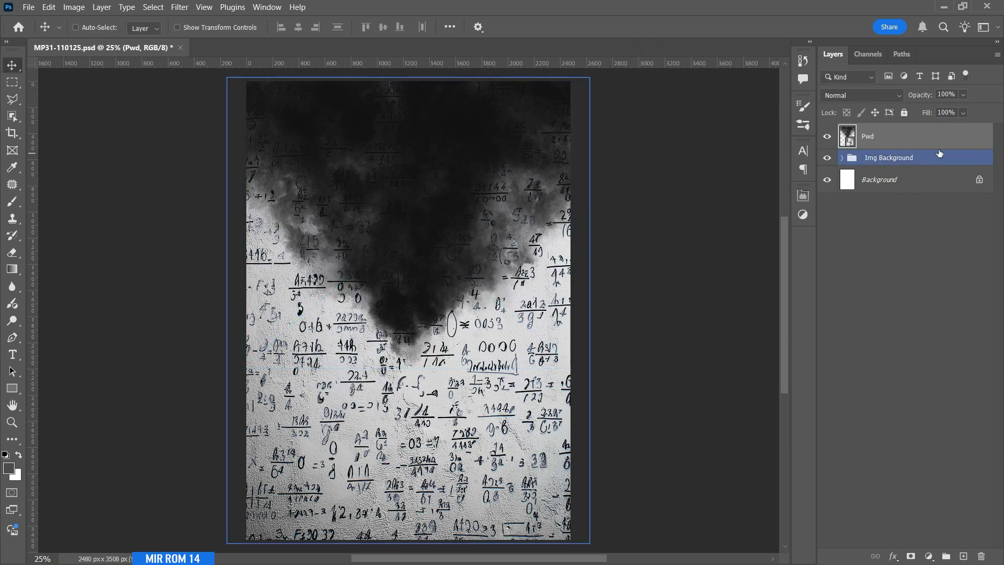
{"action": "right_click", "coordinate": [860, 136]}
{"action": "left_click", "coordinate": [957, 512]}
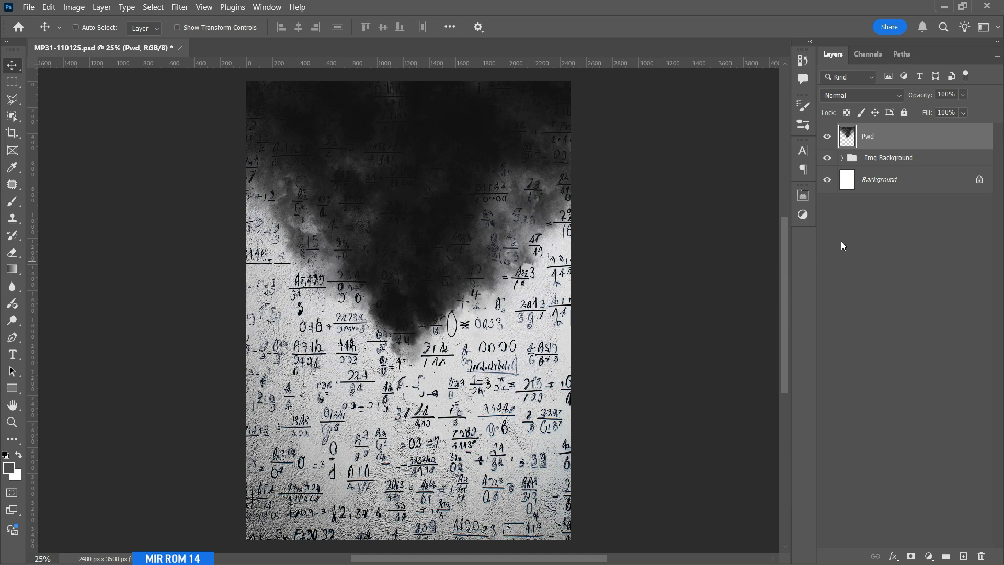
Draw a closed downward-pointing five-sided Pen tool shape, about 2549 × 1991 px, above the Img Background group and covering the canvas's upper part
{"action": "left_click", "coordinate": [878, 158]}
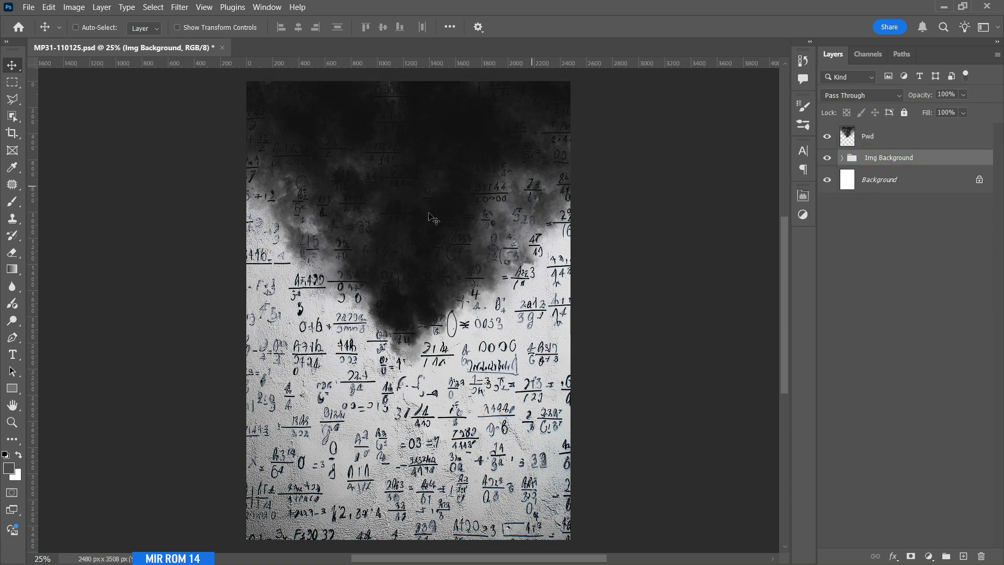
{"action": "left_click", "coordinate": [12, 338]}
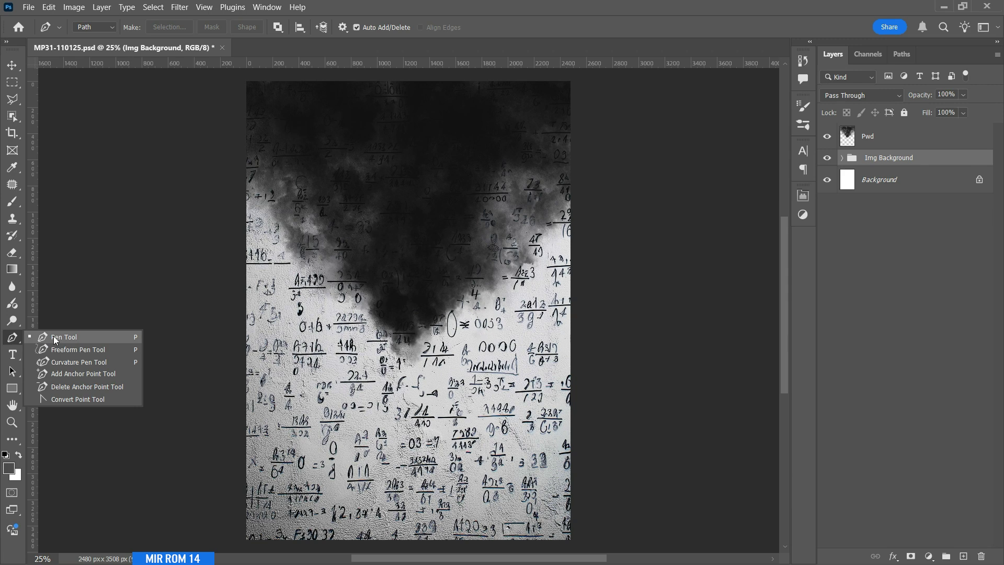
{"action": "left_click", "coordinate": [105, 337]}
{"action": "left_click", "coordinate": [105, 27]}
{"action": "left_click", "coordinate": [112, 37]}
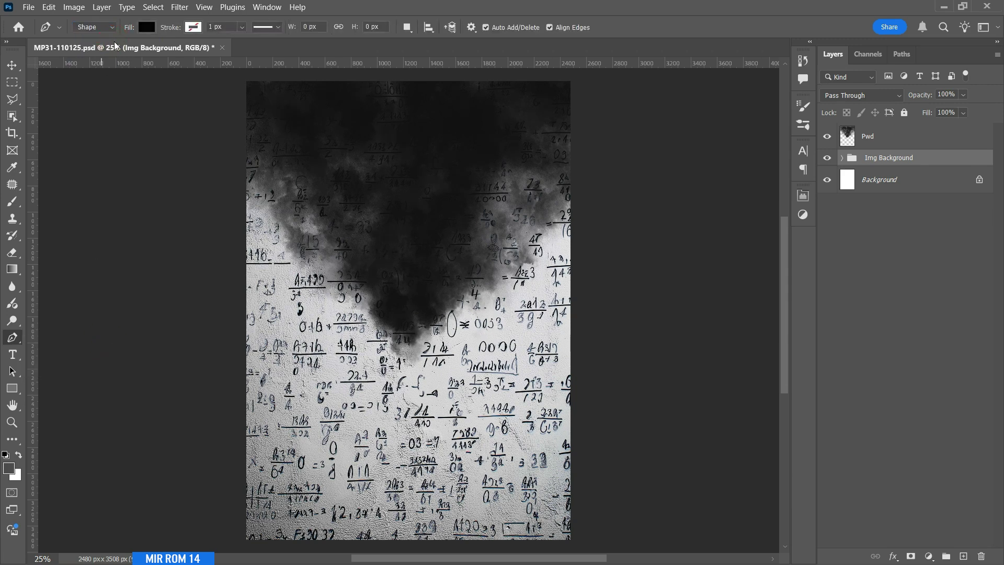
{"action": "scroll", "coordinate": [303, 197], "scroll_direction": "up", "scroll_amount": 1}
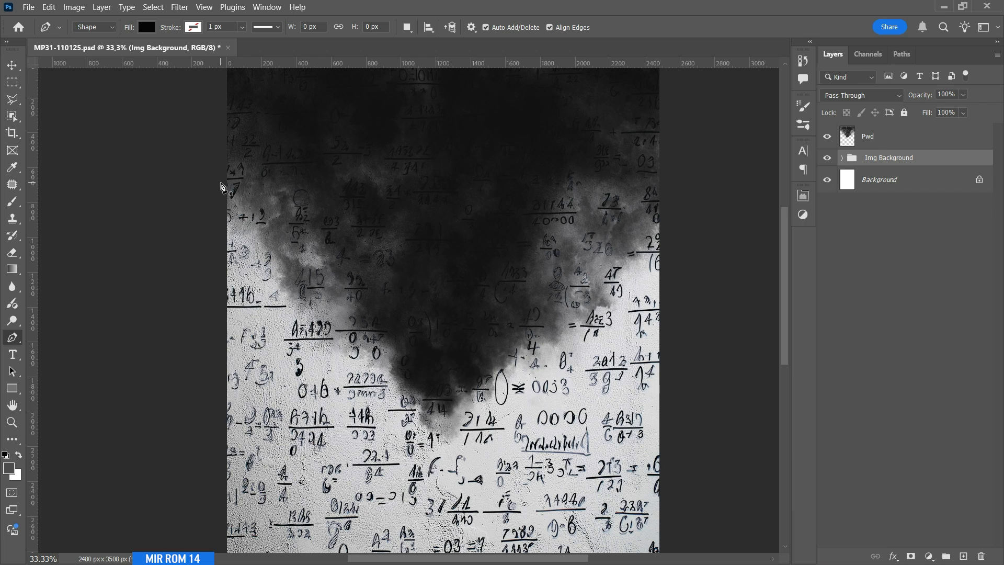
{"action": "left_click", "coordinate": [220, 183]}
{"action": "left_click", "coordinate": [435, 404]}
{"action": "left_click_drag", "start_coordinate": [434, 403], "coordinate": [439, 402]}
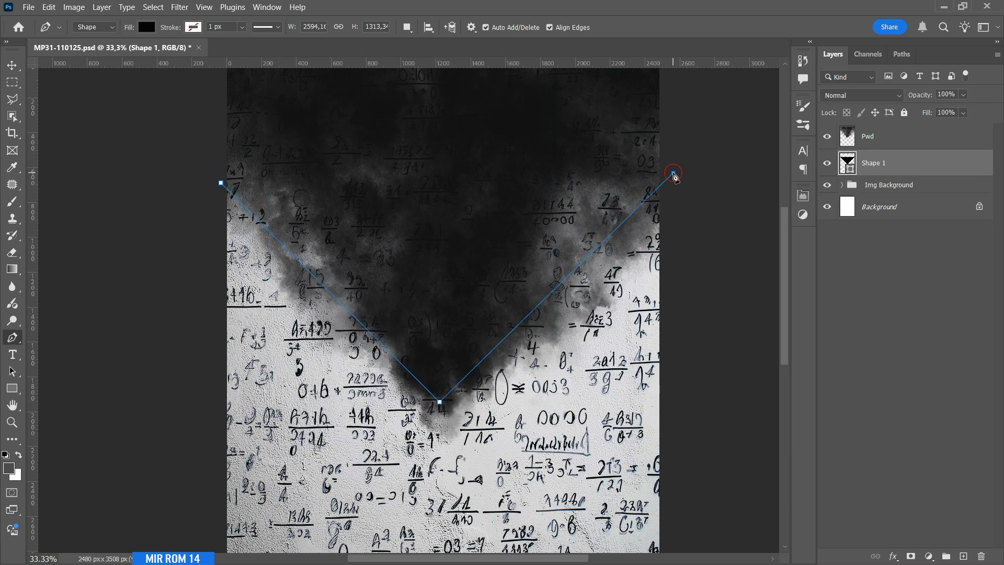
{"action": "left_click", "coordinate": [666, 184]}
{"action": "scroll", "coordinate": [666, 167], "scroll_direction": "up", "scroll_amount": 2}
{"action": "left_click", "coordinate": [665, 107]}
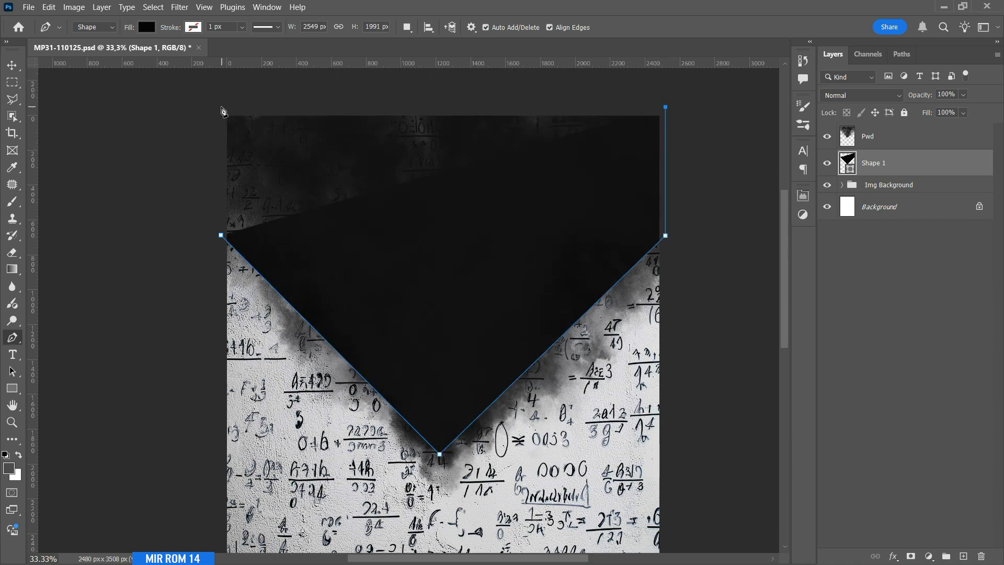
{"action": "left_click", "coordinate": [222, 107]}
{"action": "left_click", "coordinate": [220, 235]}
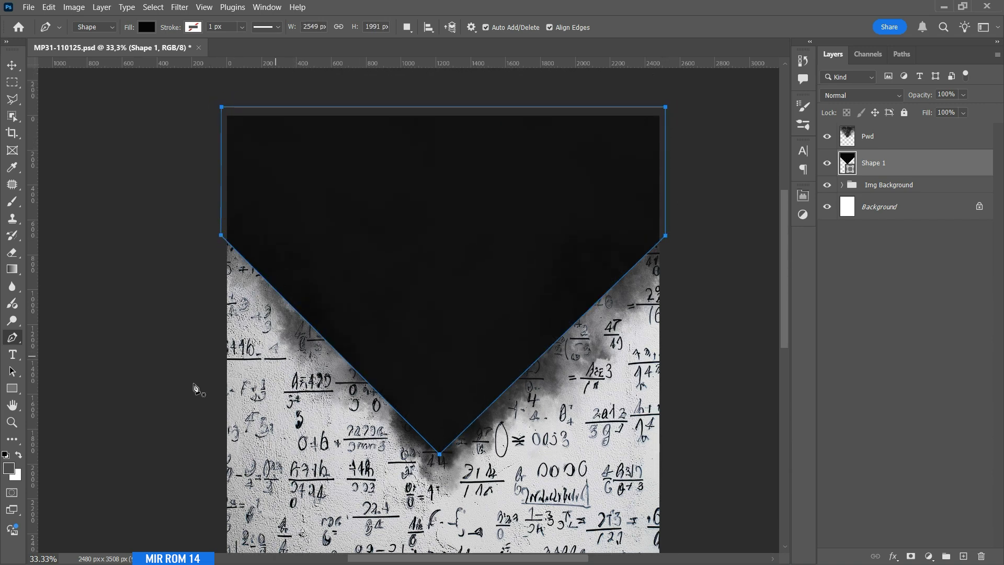
Change the fill of Shape 1 to the dark gray foreground color
{"action": "double_click", "coordinate": [846, 163]}
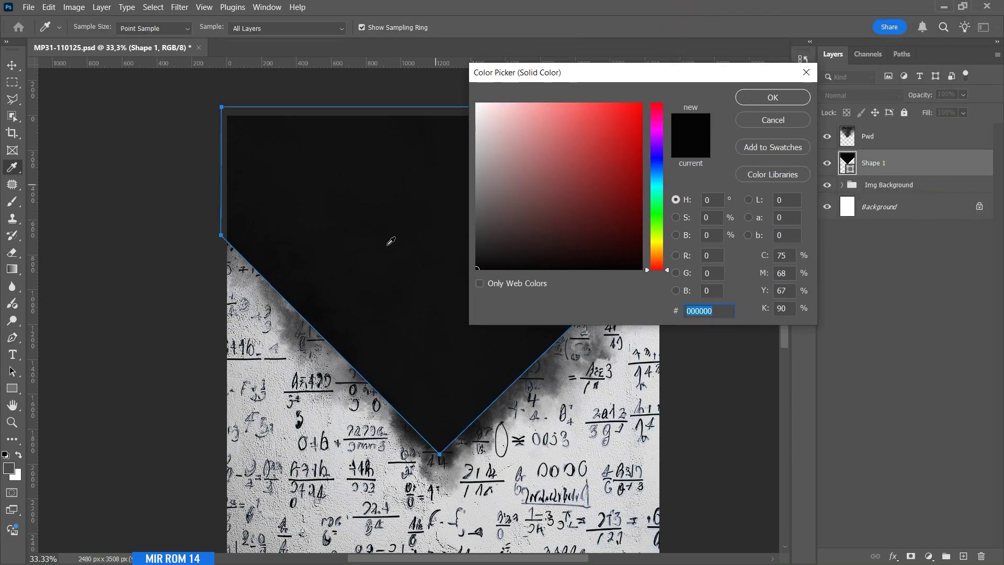
{"action": "left_click", "coordinate": [5, 470]}
{"action": "left_click", "coordinate": [771, 97]}
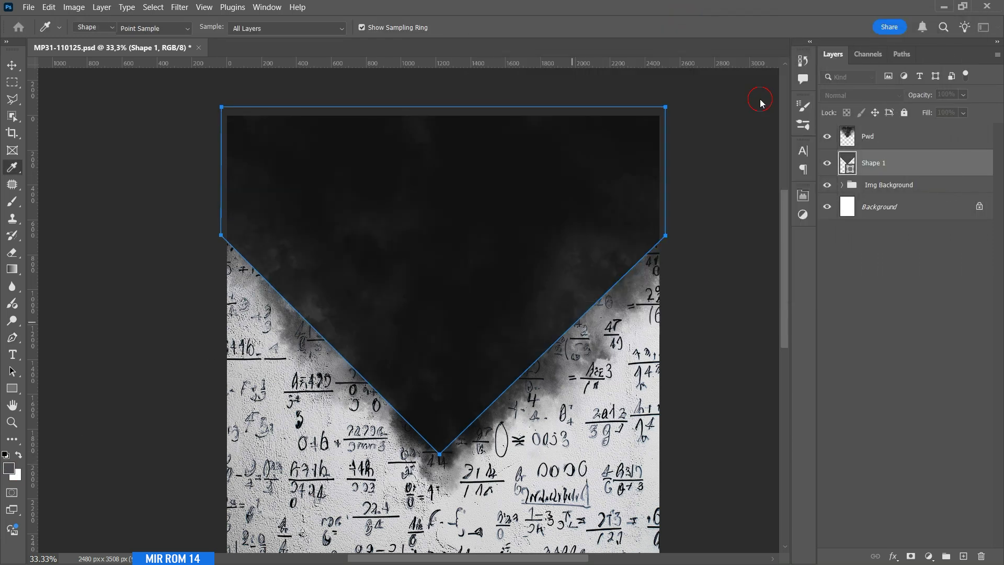
Rasterize the Shape 1 layer and soften it with a 110-pixel Gaussian Blur
{"action": "key", "text": "v"}
{"action": "left_click", "coordinate": [601, 248], "text": "ctrl"}
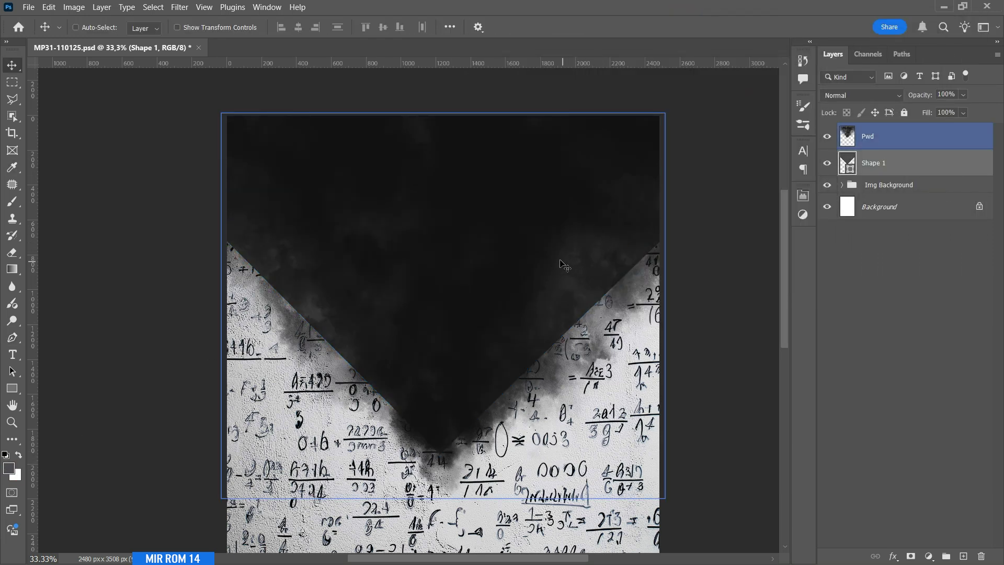
{"action": "left_click", "coordinate": [179, 8]}
{"action": "mouse_move", "coordinate": [230, 153]}
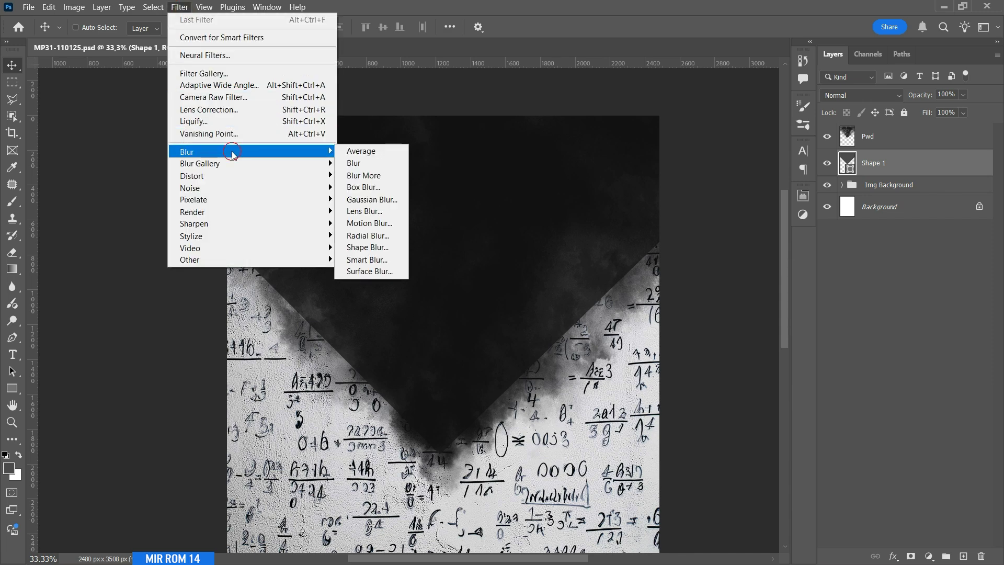
{"action": "left_click", "coordinate": [395, 200]}
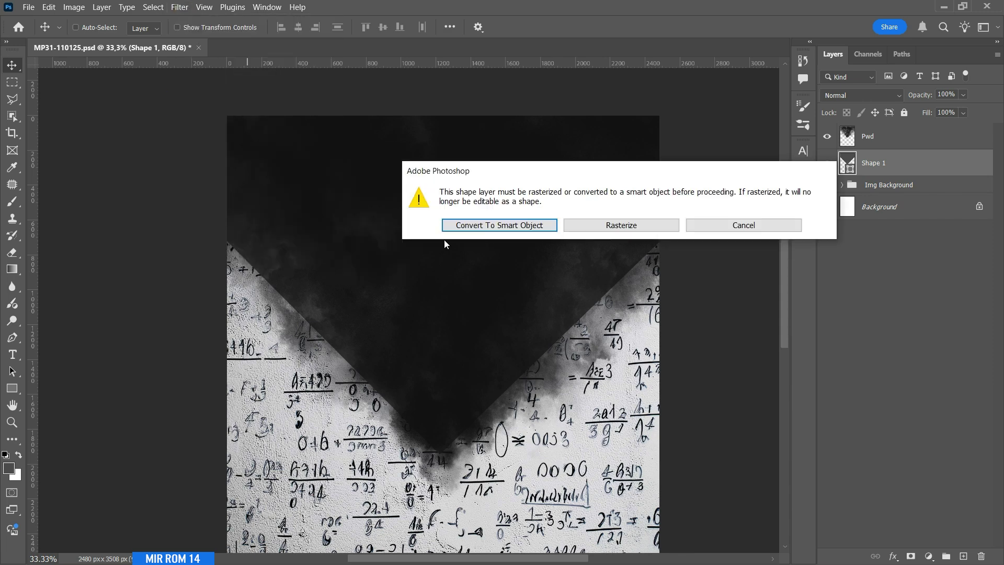
{"action": "left_click", "coordinate": [619, 228]}
{"action": "left_click", "coordinate": [693, 366]}
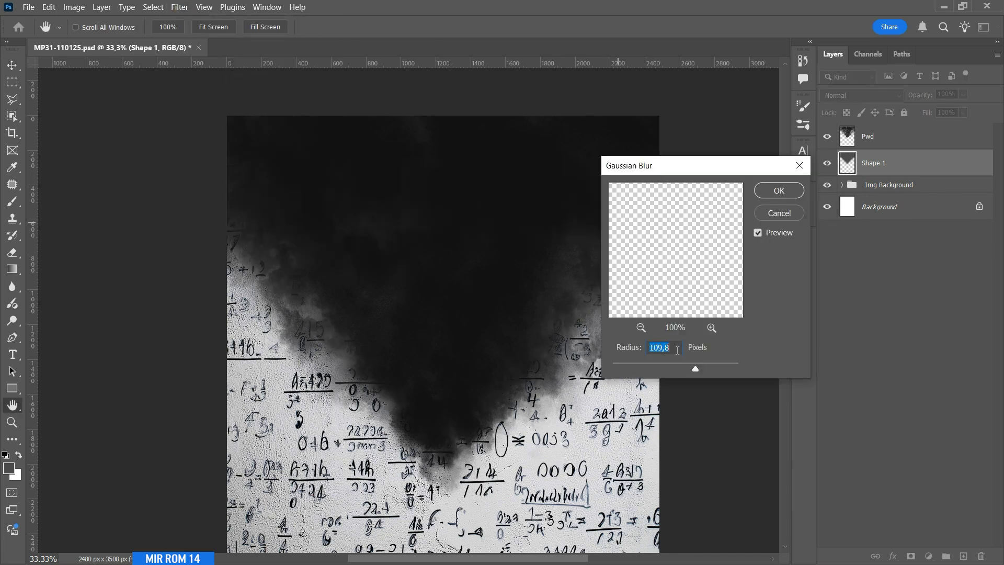
{"action": "left_click", "coordinate": [678, 347]}
{"action": "key", "text": "BackSpace"}
{"action": "type", "text": "0"}
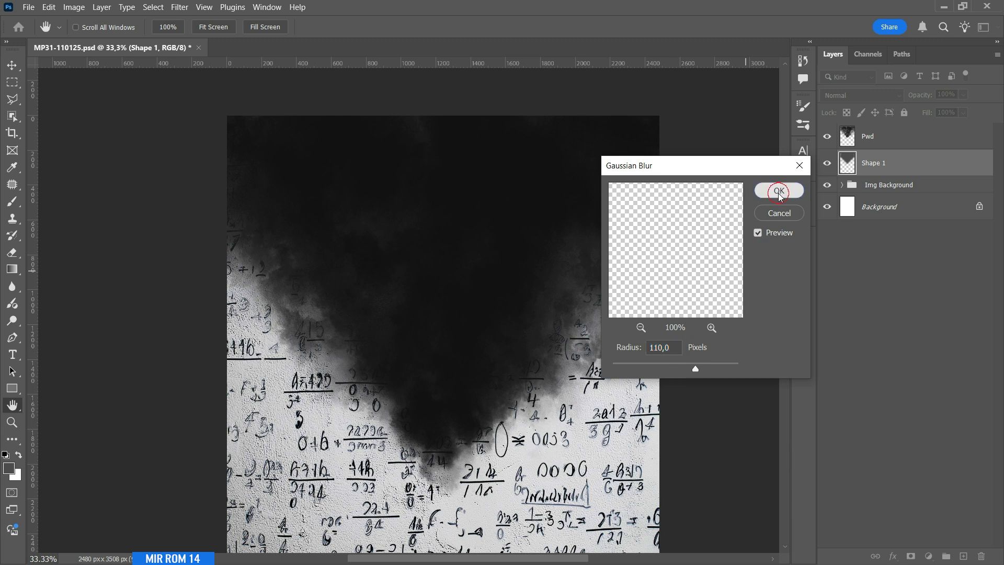
{"action": "left_click", "coordinate": [777, 191]}
Compare the canvas with and without the blurred Shape 1, and set that layer's opacity to 92%
{"action": "left_click", "coordinate": [827, 163]}
{"action": "left_click", "coordinate": [828, 164]}
{"action": "left_click", "coordinate": [827, 163]}
{"action": "left_click", "coordinate": [827, 164]}
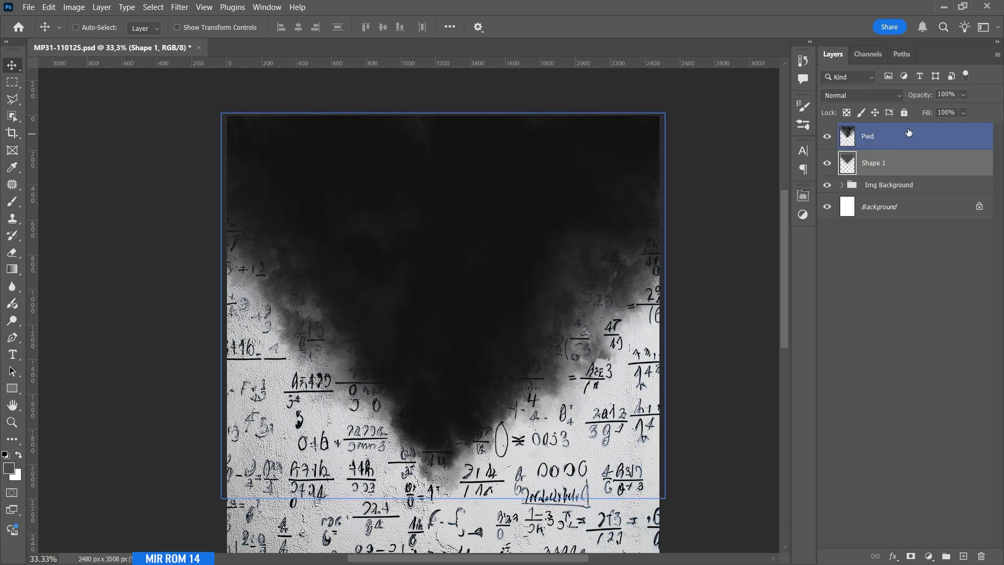
{"action": "left_click_drag", "start_coordinate": [923, 96], "coordinate": [919, 100]}
{"action": "key", "text": "Up"}
{"action": "key", "text": "Return"}
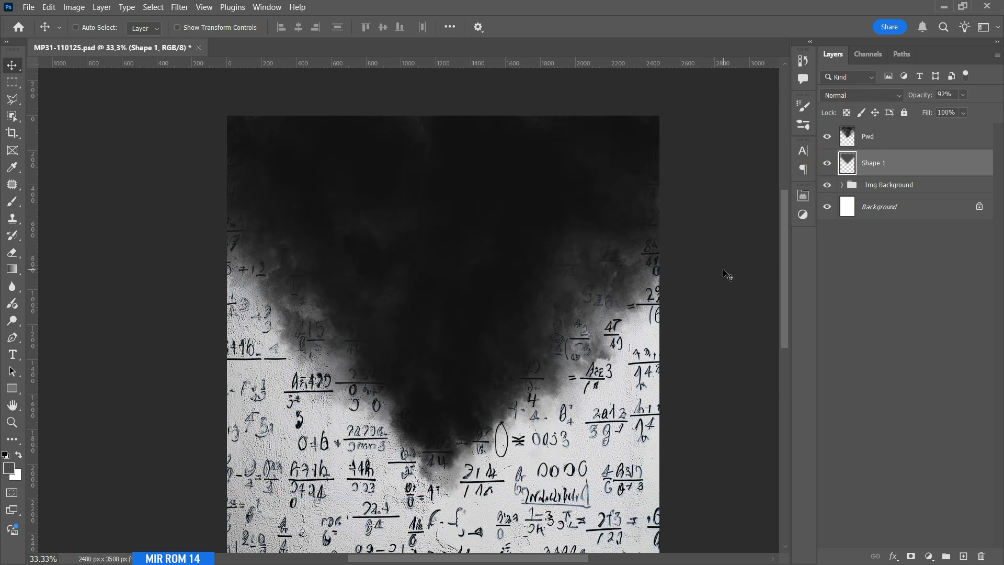
Group the Pwd and Shape 1 layers together, and name the group Pwd
{"action": "left_click", "coordinate": [904, 140]}
{"action": "left_click", "coordinate": [907, 165], "text": "ctrl"}
{"action": "key", "text": "ctrl+g"}
{"action": "double_click", "coordinate": [874, 135]}
{"action": "type", "text": "Pwd"}
{"action": "key", "text": "Return"}
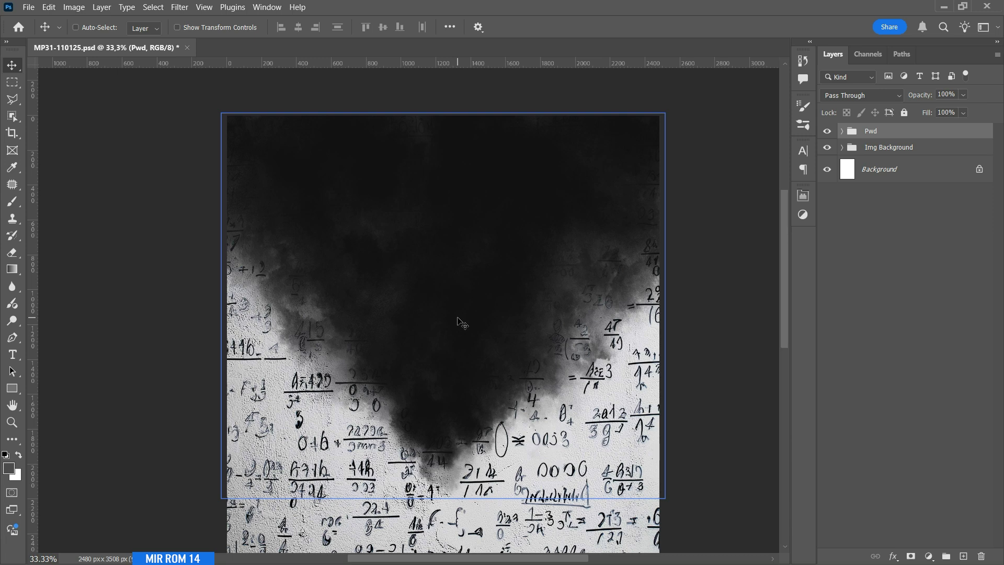
Open the photo of the woman in a black headscarf, bring it into MP31-110125.psd and name its layer Female Model
{"action": "left_click", "coordinate": [28, 9]}
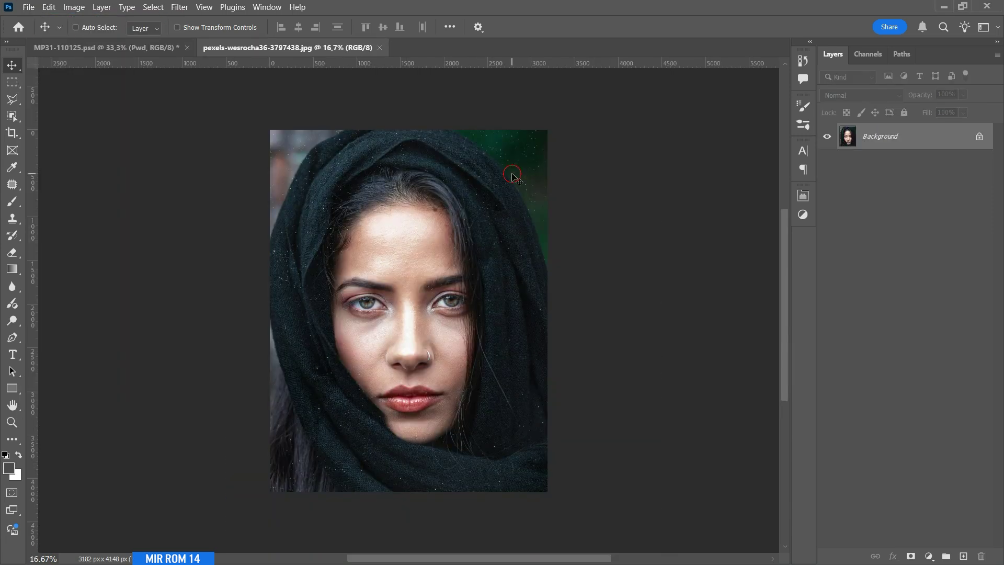
{"action": "left_click_drag", "start_coordinate": [402, 178], "coordinate": [313, 110]}
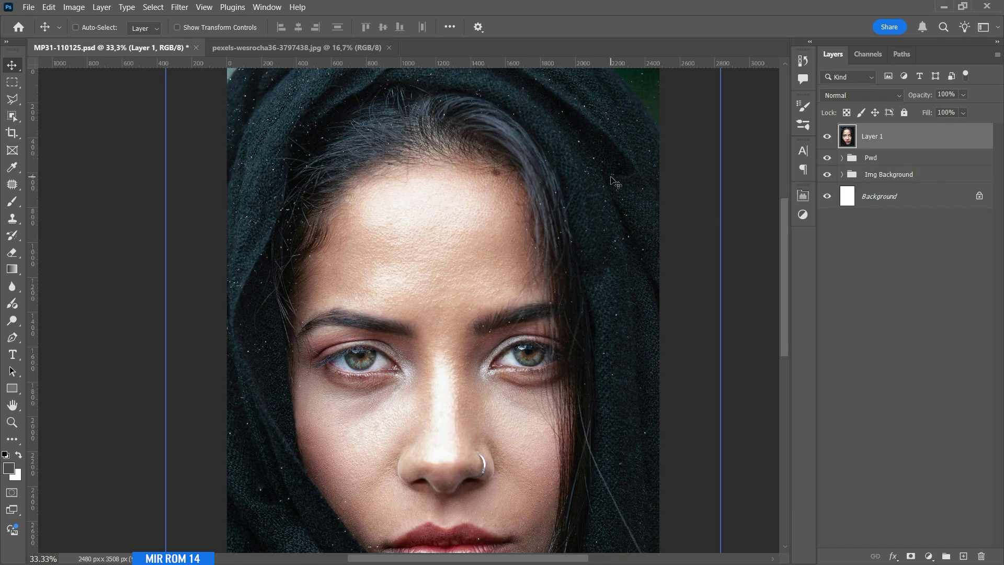
{"action": "double_click", "coordinate": [872, 136]}
{"action": "type", "text": "Female Model"}
{"action": "key", "text": "Return"}
Clip the Female Model layer to the Pwd group with a clipping mask
{"action": "key", "text": "ctrl+minus"}
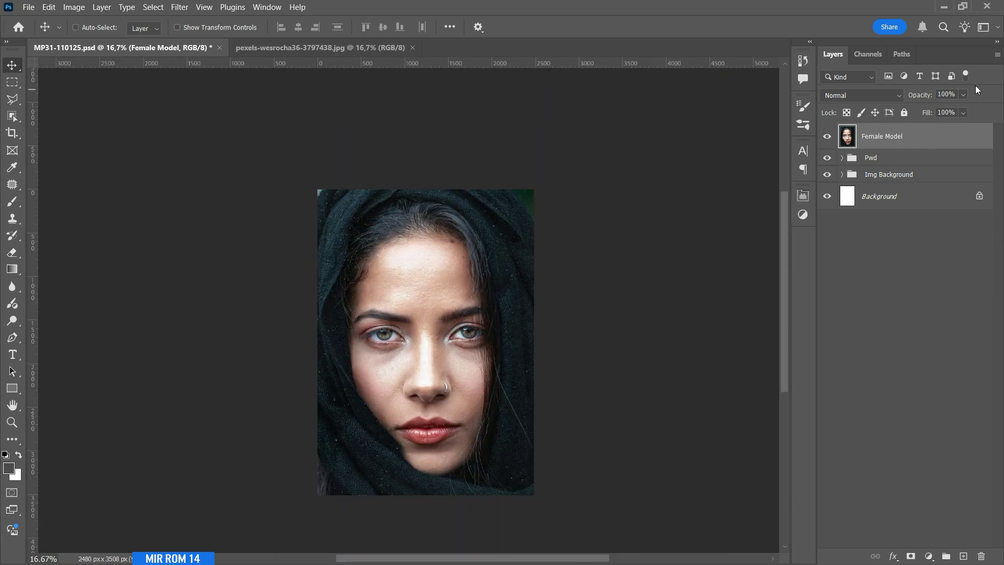
{"action": "left_click", "coordinate": [997, 54]}
{"action": "left_click", "coordinate": [974, 329]}
Scale the Female Model layer to about 89.94% and raise it so the face fills the smoke shape down to its tip
{"action": "key", "text": "ctrl+t"}
{"action": "mouse_move", "coordinate": [546, 186]}
{"action": "left_mouse_down"}
{"action": "mouse_move", "coordinate": [589, 175]}
{"action": "mouse_move", "coordinate": [544, 180]}
{"action": "left_mouse_up"}
{"action": "left_click_drag", "start_coordinate": [491, 256], "coordinate": [487, 173]}
{"action": "left_click_drag", "start_coordinate": [547, 103], "coordinate": [542, 108]}
{"action": "mouse_move", "coordinate": [492, 177]}
{"action": "left_mouse_down"}
{"action": "mouse_move", "coordinate": [496, 213]}
{"action": "mouse_move", "coordinate": [496, 201]}
{"action": "mouse_move", "coordinate": [484, 215]}
{"action": "mouse_move", "coordinate": [485, 182]}
{"action": "left_mouse_up"}
{"action": "left_click_drag", "start_coordinate": [488, 199], "coordinate": [488, 199]}
{"action": "left_click_drag", "start_coordinate": [544, 383], "coordinate": [552, 392]}
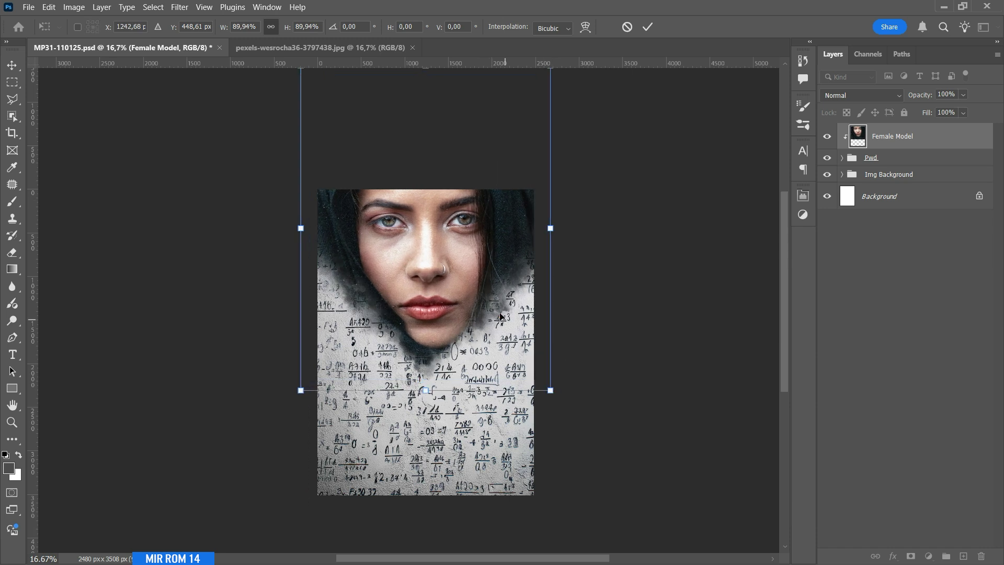
{"action": "left_click_drag", "start_coordinate": [500, 312], "coordinate": [496, 315]}
{"action": "left_click", "coordinate": [643, 29]}
Nudge the Female Model layer slightly to the right, and close the woman's source photo
{"action": "key", "text": "shift+Right"}
{"action": "key", "text": "shift+Right"}
{"action": "key", "text": "shift+Right"}
{"action": "key", "text": "shift+Right"}
{"action": "key", "text": "shift+Right"}
{"action": "key", "text": "shift+Right"}
{"action": "key", "text": "shift+Right"}
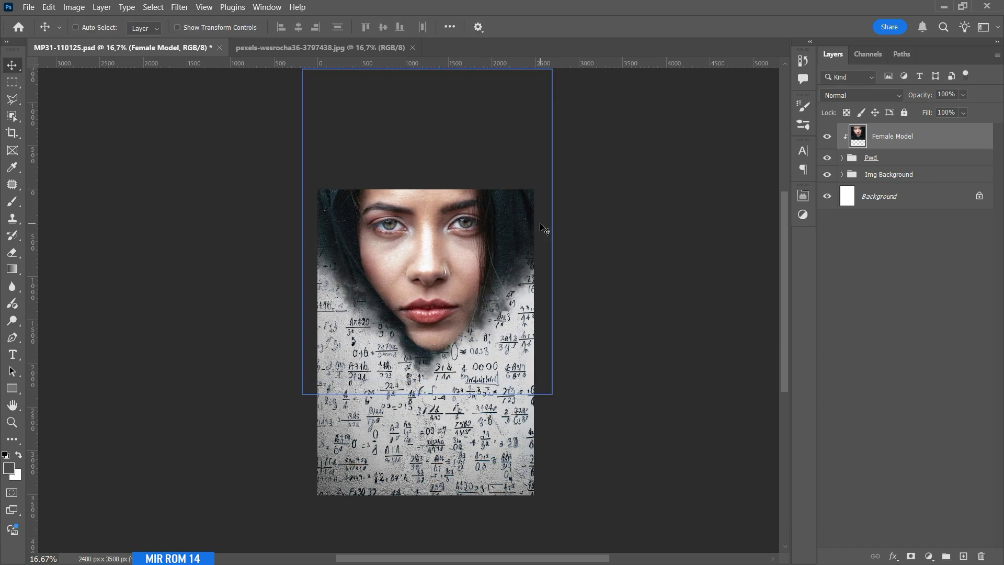
{"action": "left_click", "coordinate": [412, 47]}
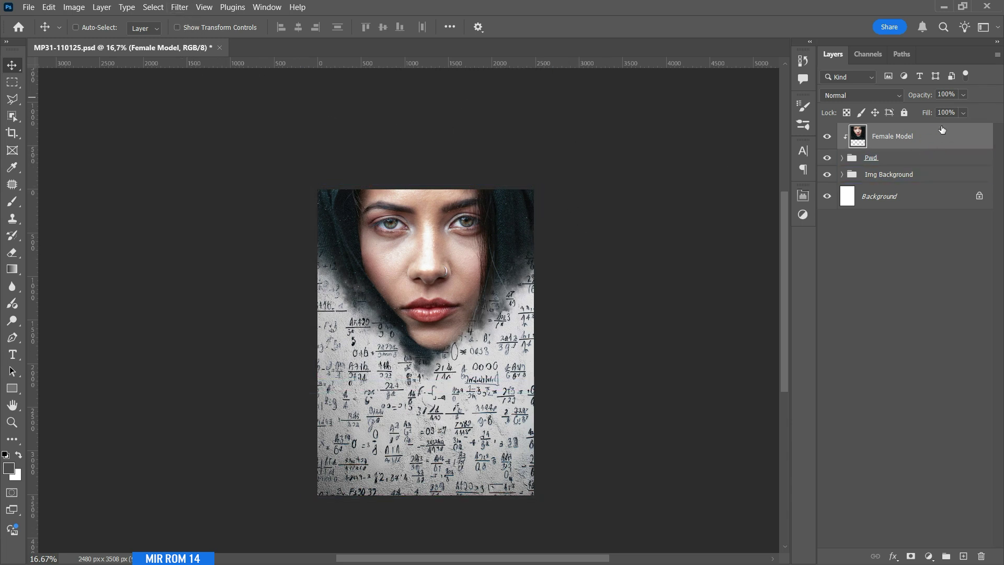
Convert the Female Model layer to a smart object and open the Camera Raw Filter on it
{"action": "left_click", "coordinate": [997, 54]}
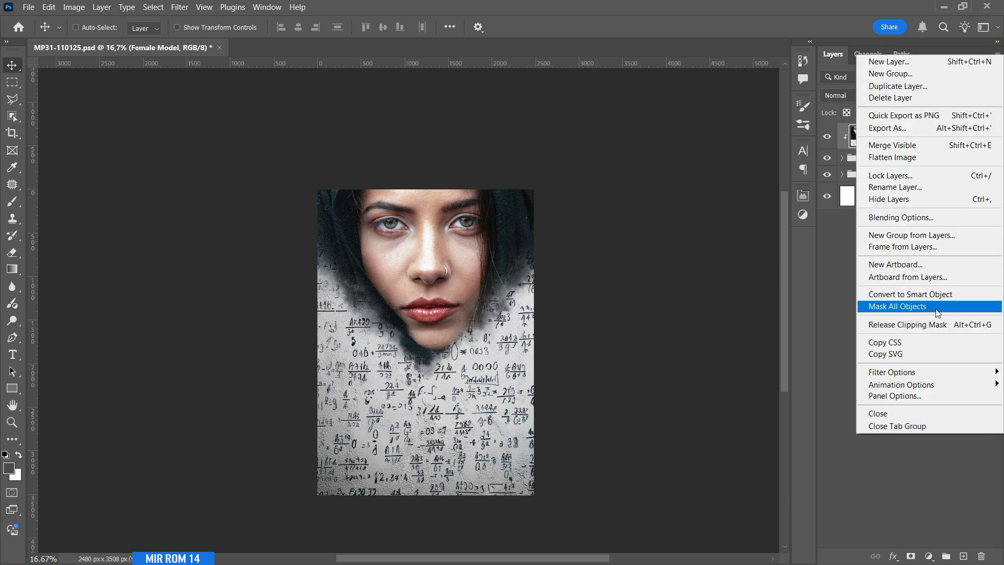
{"action": "left_click", "coordinate": [936, 295]}
{"action": "left_click", "coordinate": [179, 7]}
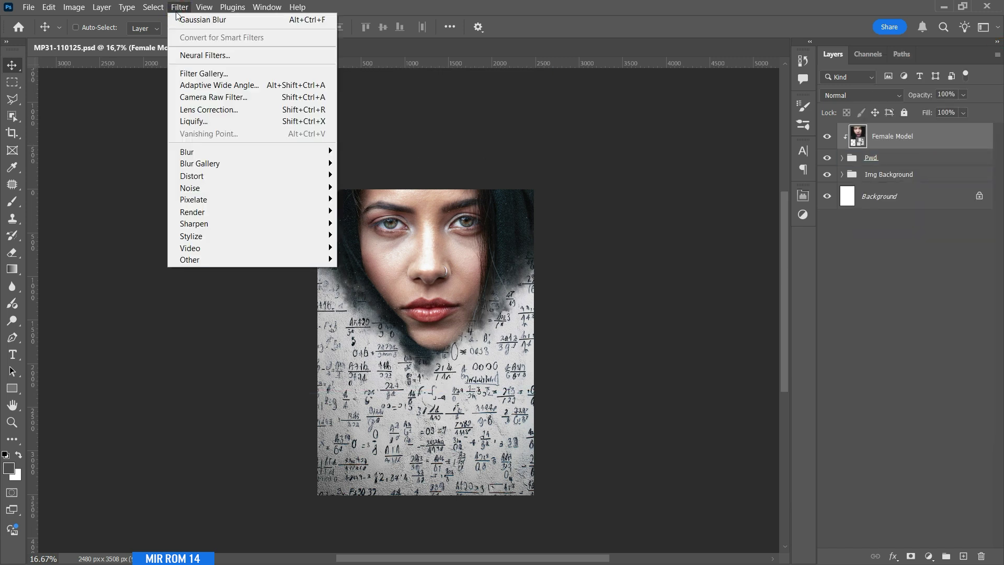
{"action": "left_click", "coordinate": [219, 96]}
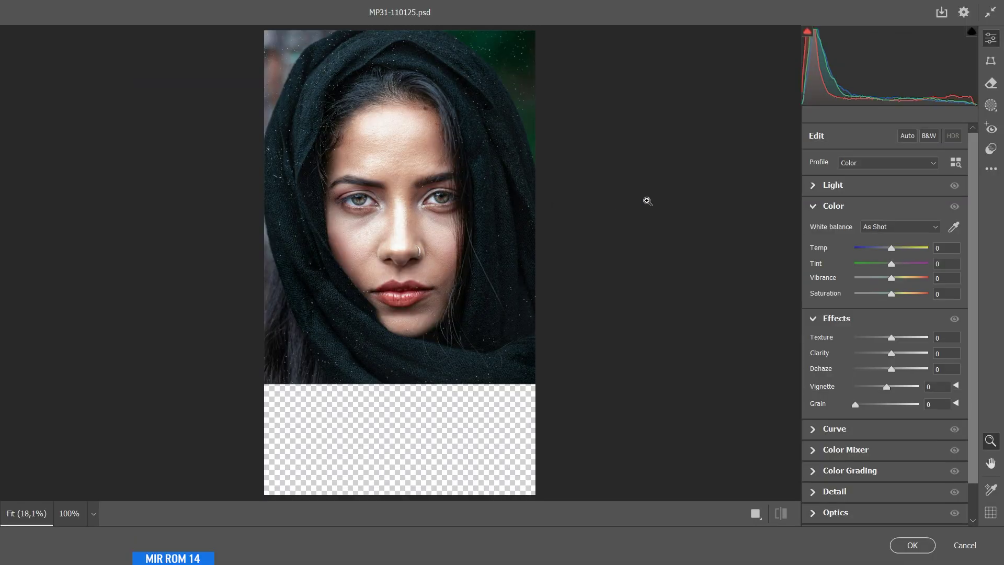
Give the portrait the B&W Blue Filter v2 profile from the Camera Raw profile browser
{"action": "left_click", "coordinate": [957, 165]}
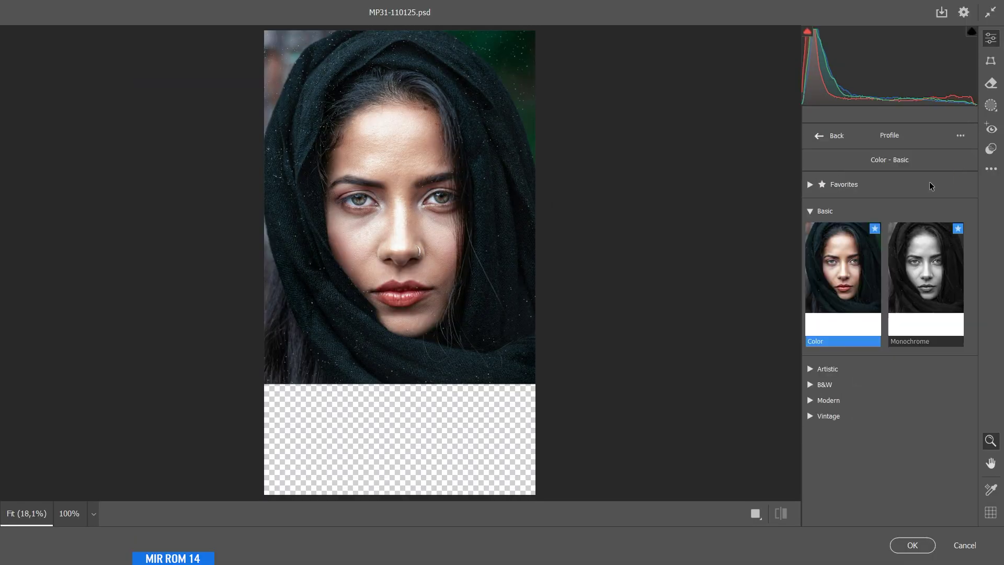
{"action": "left_click", "coordinate": [812, 212]}
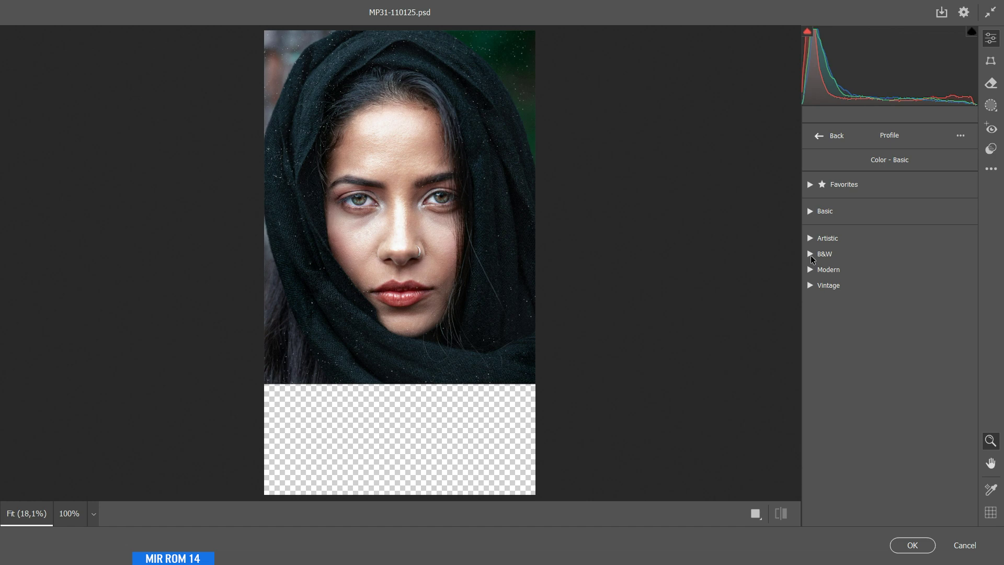
{"action": "left_click", "coordinate": [810, 254]}
{"action": "scroll", "coordinate": [836, 325], "scroll_direction": "down", "scroll_amount": 5}
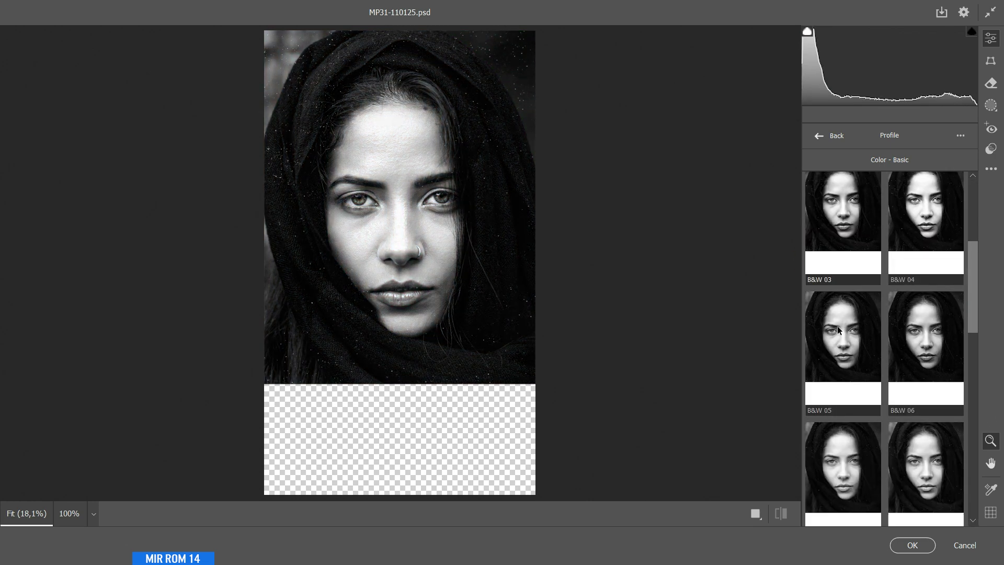
{"action": "scroll", "coordinate": [836, 330], "scroll_direction": "down", "scroll_amount": 5}
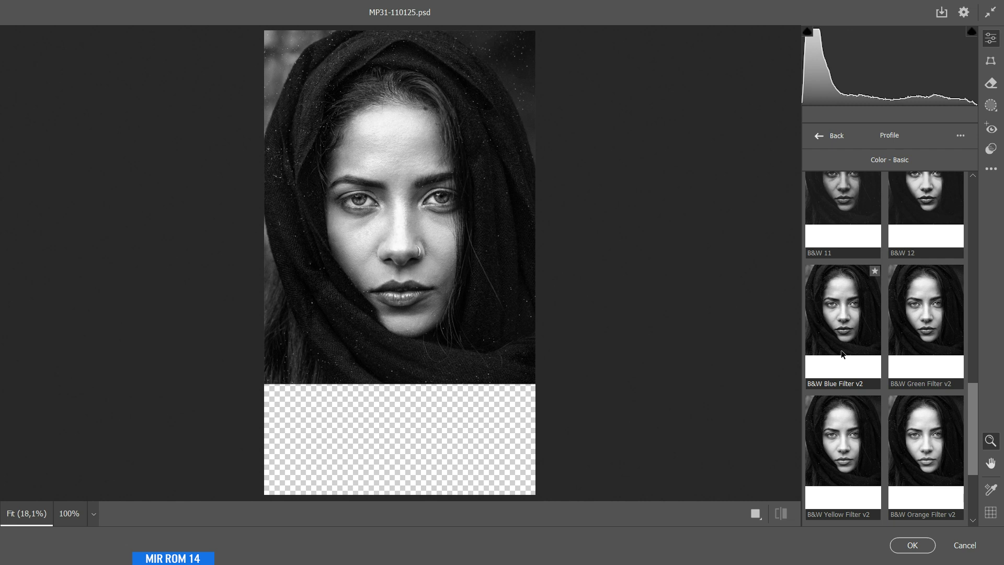
{"action": "left_click", "coordinate": [842, 355]}
{"action": "left_click", "coordinate": [823, 137]}
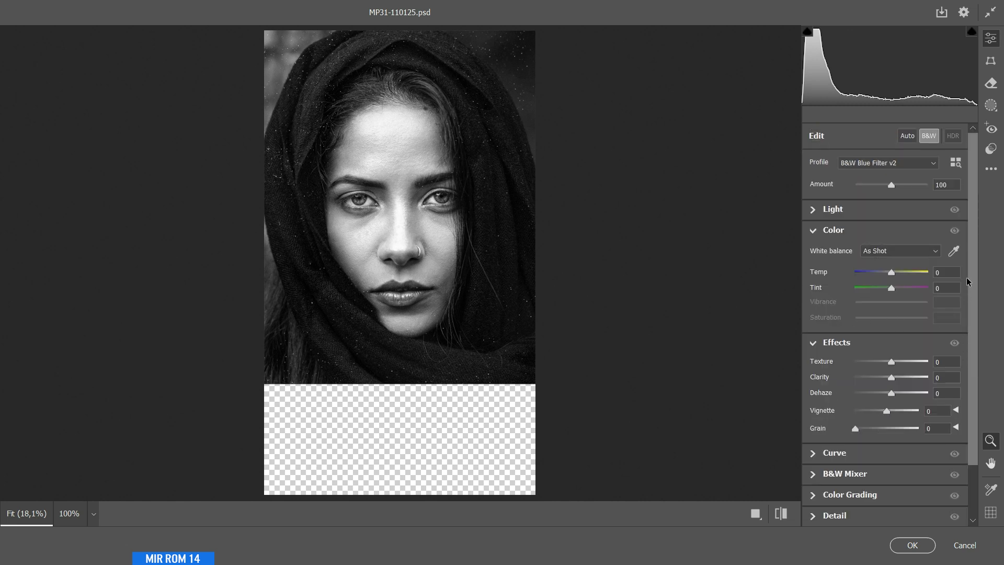
Set Clarity to +31, Highlights to -18 and Shadows to +11, apply the Camera Raw Filter and collapse the layer's smart filter list
{"action": "left_click_drag", "start_coordinate": [975, 280], "coordinate": [972, 329]}
{"action": "left_click_drag", "start_coordinate": [894, 323], "coordinate": [903, 325]}
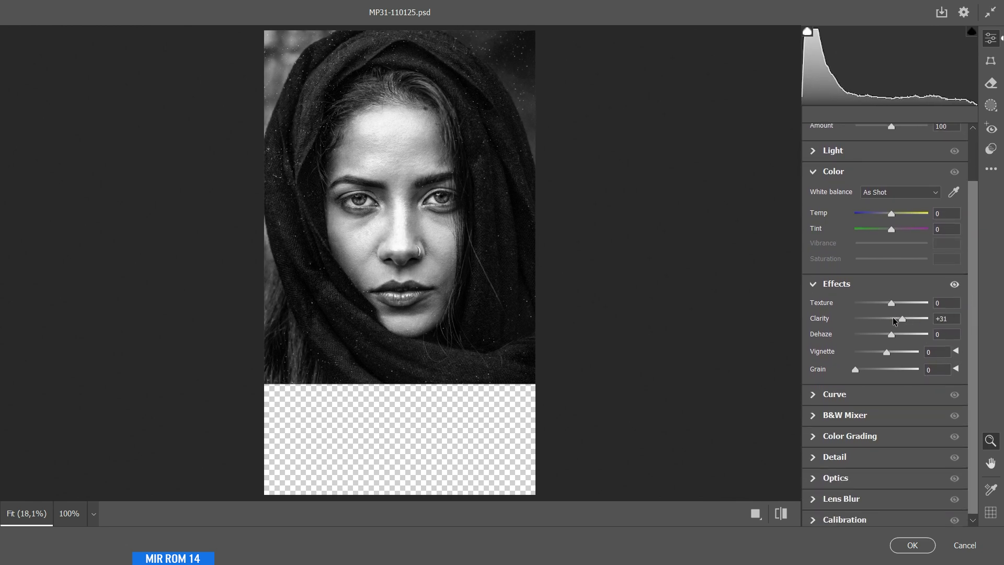
{"action": "left_click", "coordinate": [833, 150]}
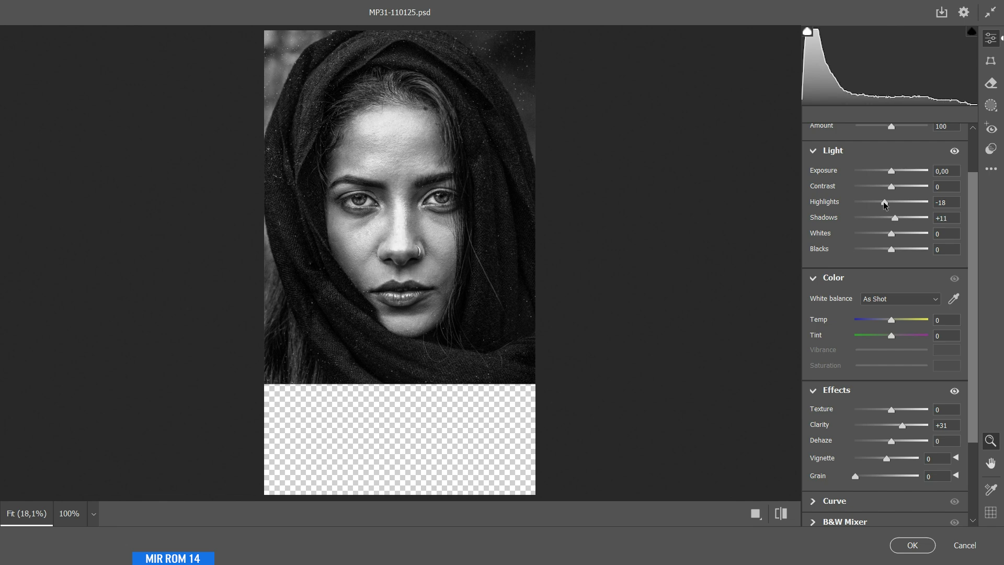
{"action": "left_click", "coordinate": [907, 545]}
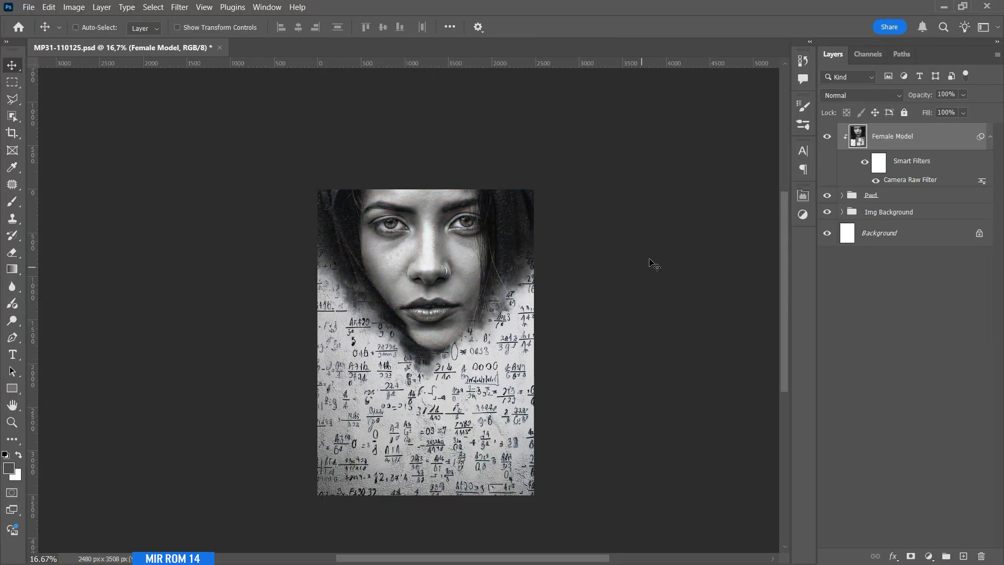
{"action": "left_click", "coordinate": [988, 137]}
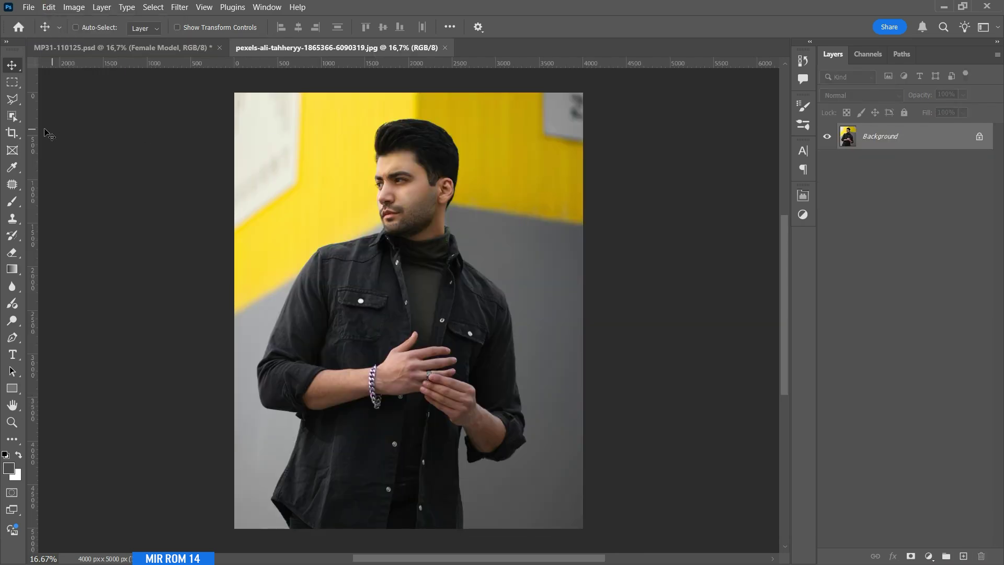
Crop the photo of the man in the black shirt closer around him, to about 3340 × 4172 px
{"action": "left_click", "coordinate": [13, 133]}
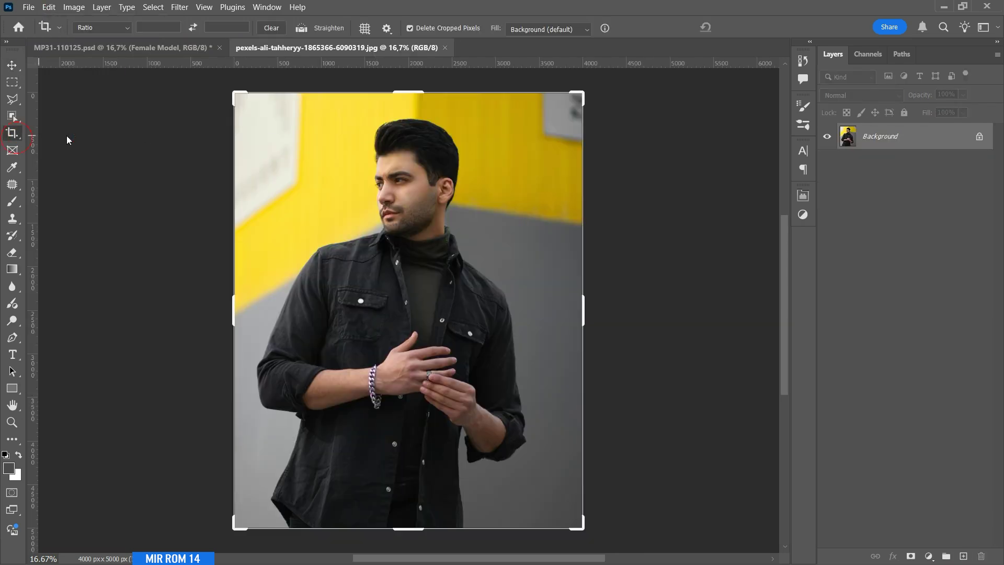
{"action": "left_click_drag", "start_coordinate": [404, 88], "coordinate": [404, 93]}
{"action": "left_click_drag", "start_coordinate": [413, 524], "coordinate": [413, 497]}
{"action": "left_click_drag", "start_coordinate": [590, 318], "coordinate": [551, 308]}
{"action": "left_click_drag", "start_coordinate": [254, 311], "coordinate": [263, 311]}
{"action": "left_click_drag", "start_coordinate": [409, 127], "coordinate": [415, 130]}
{"action": "left_click", "coordinate": [749, 27]}
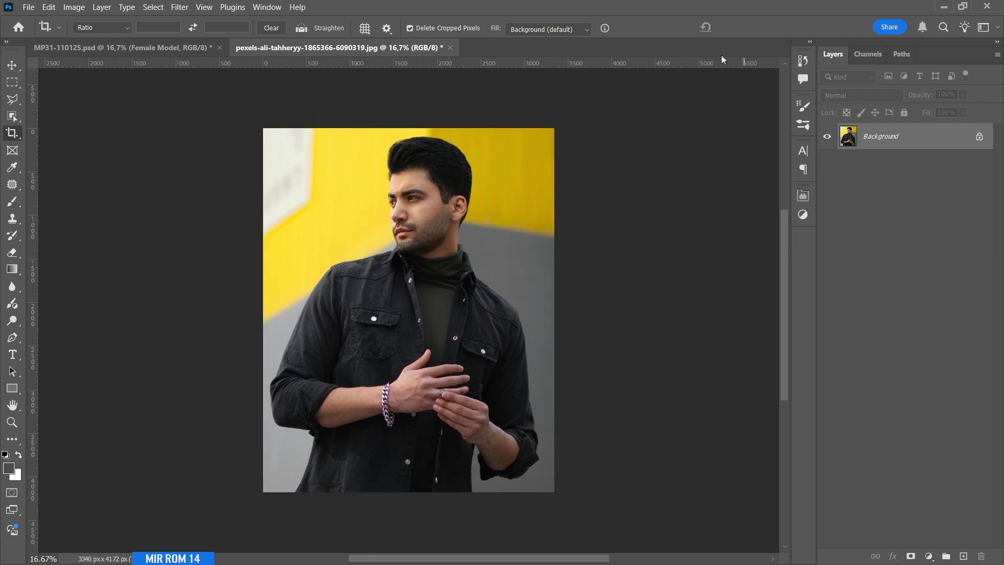
Show the Contextual Task Bar and use it to remove the background behind the man
{"action": "key", "text": "v"}
{"action": "scroll", "coordinate": [364, 160], "scroll_direction": "down", "scroll_amount": 1}
{"action": "left_click", "coordinate": [267, 7]}
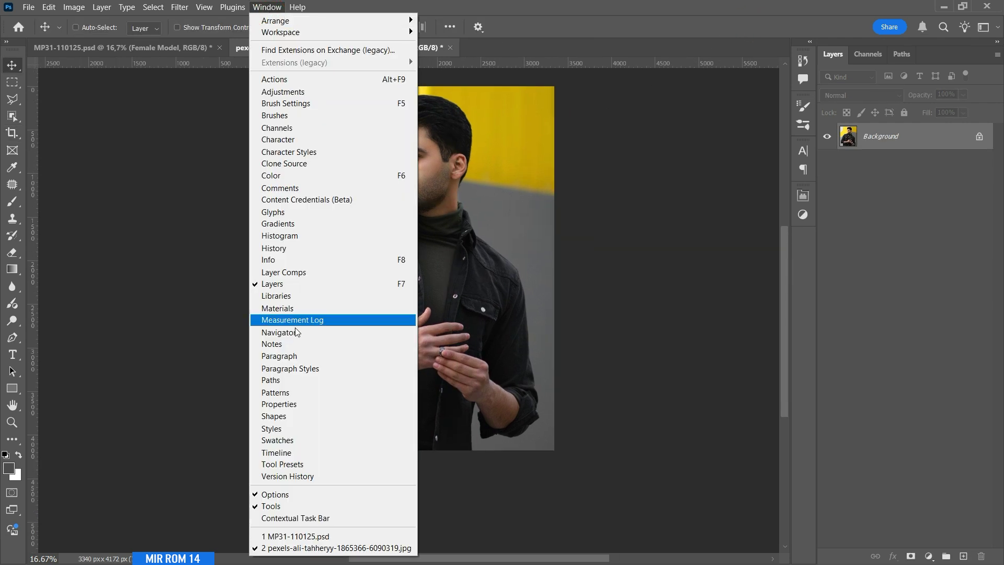
{"action": "left_click", "coordinate": [329, 518]}
{"action": "left_click", "coordinate": [425, 466]}
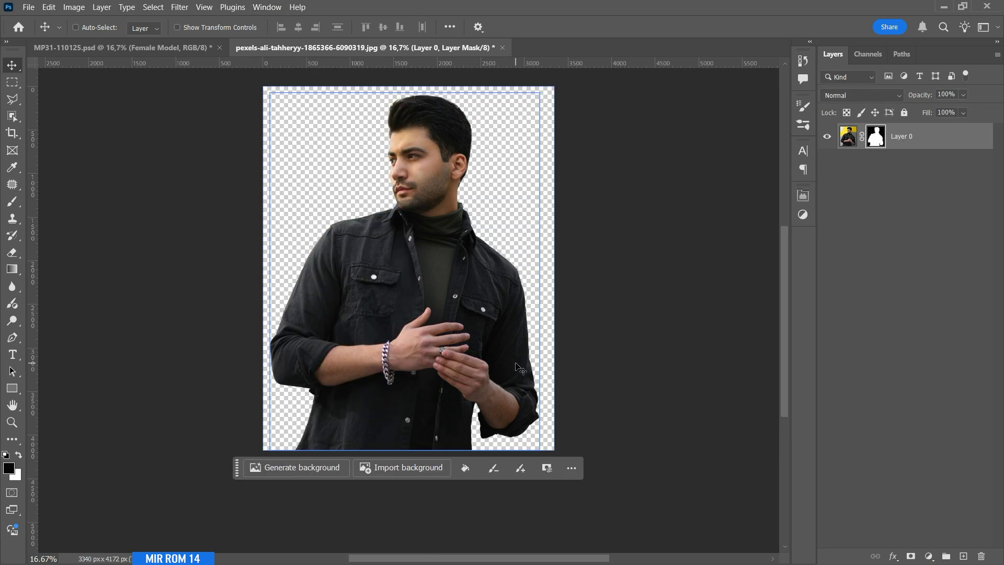
Inspect the cutout edges around the man's head and arms, and apply the layer mask to Layer 0
{"action": "scroll", "coordinate": [419, 131], "scroll_direction": "up", "scroll_amount": 2}
{"action": "left_click_drag", "start_coordinate": [423, 135], "coordinate": [428, 155]}
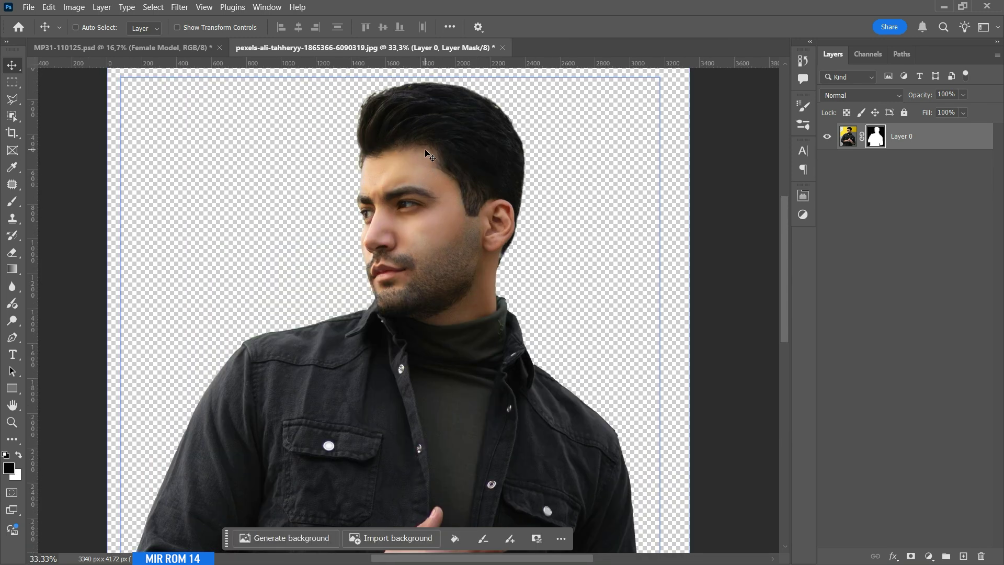
{"action": "scroll", "coordinate": [429, 155], "scroll_direction": "down", "scroll_amount": 5}
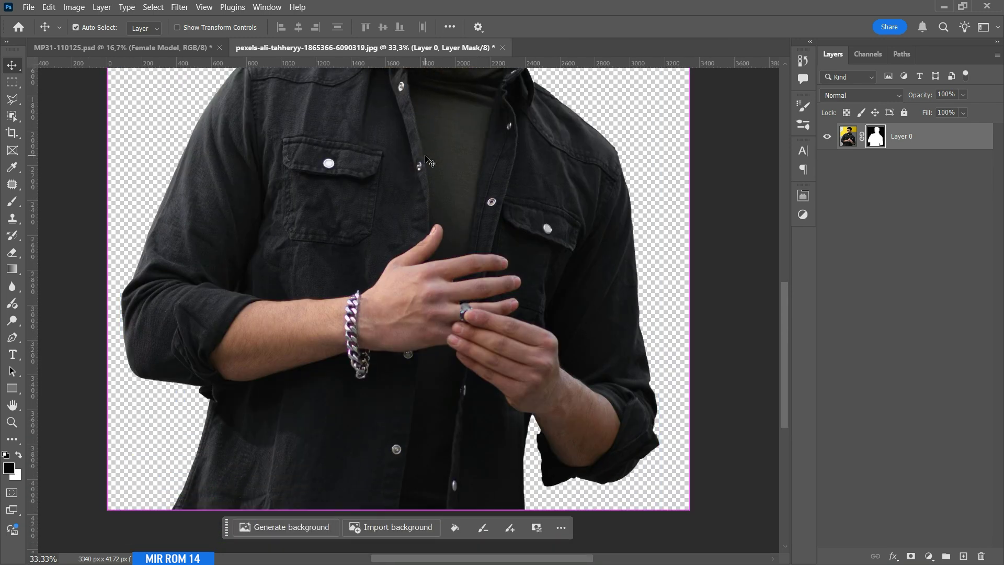
{"action": "scroll", "coordinate": [428, 160], "scroll_direction": "down", "scroll_amount": 2}
{"action": "right_click", "coordinate": [875, 136]}
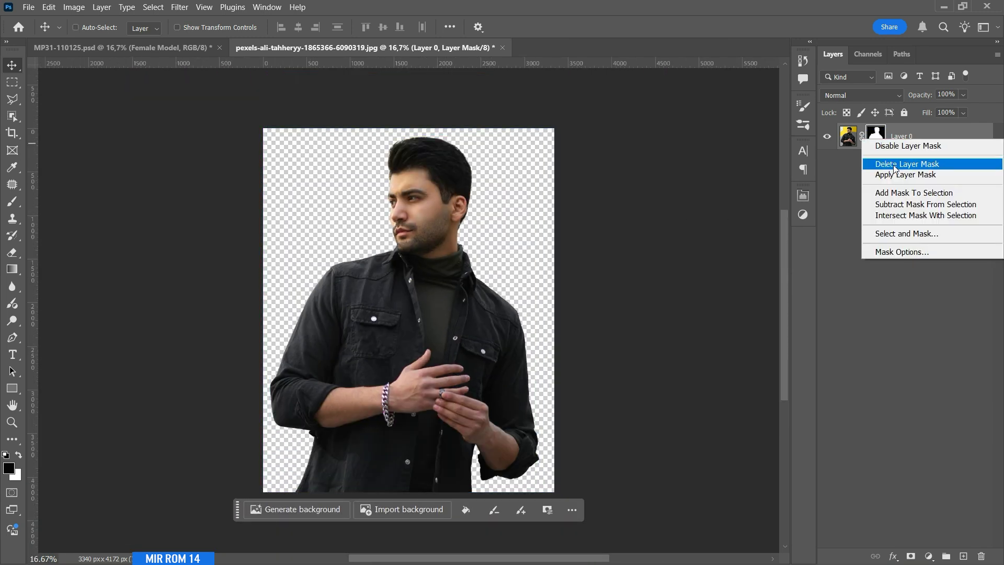
{"action": "left_click", "coordinate": [857, 177]}
Bring the man's cutout into MP31-110125.psd above the Female Model layer, and name the new layer Male Model_2
{"action": "mouse_move", "coordinate": [434, 198]}
{"action": "left_mouse_down"}
{"action": "mouse_move", "coordinate": [261, 37]}
{"action": "mouse_move", "coordinate": [222, 53]}
{"action": "mouse_move", "coordinate": [422, 188]}
{"action": "left_mouse_up"}
{"action": "left_click", "coordinate": [891, 163]}
{"action": "left_click", "coordinate": [878, 137]}
{"action": "double_click", "coordinate": [878, 137]}
{"action": "type", "text": "Male Mode"}
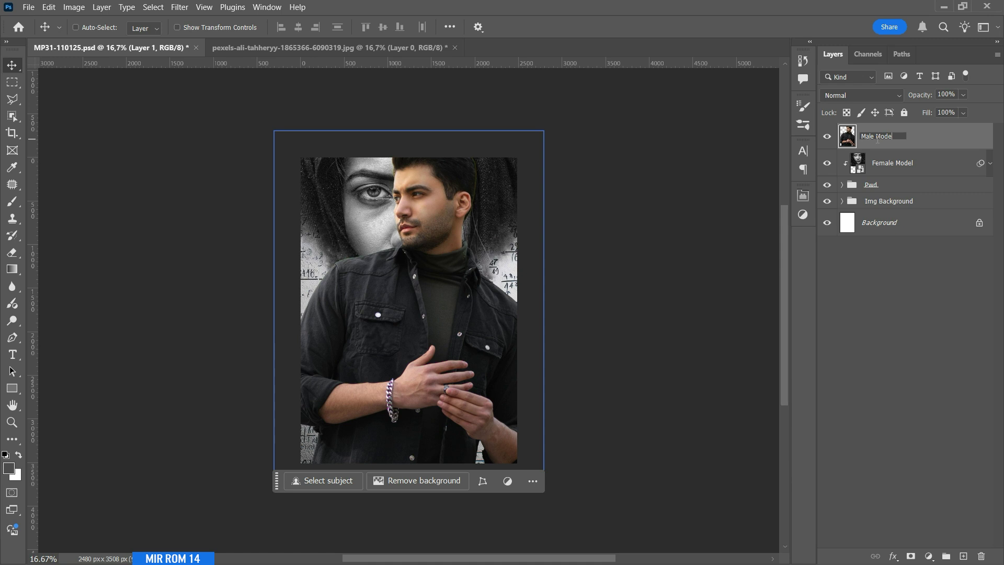
{"action": "type", "text": "l_2"}
{"action": "key", "text": "Return"}
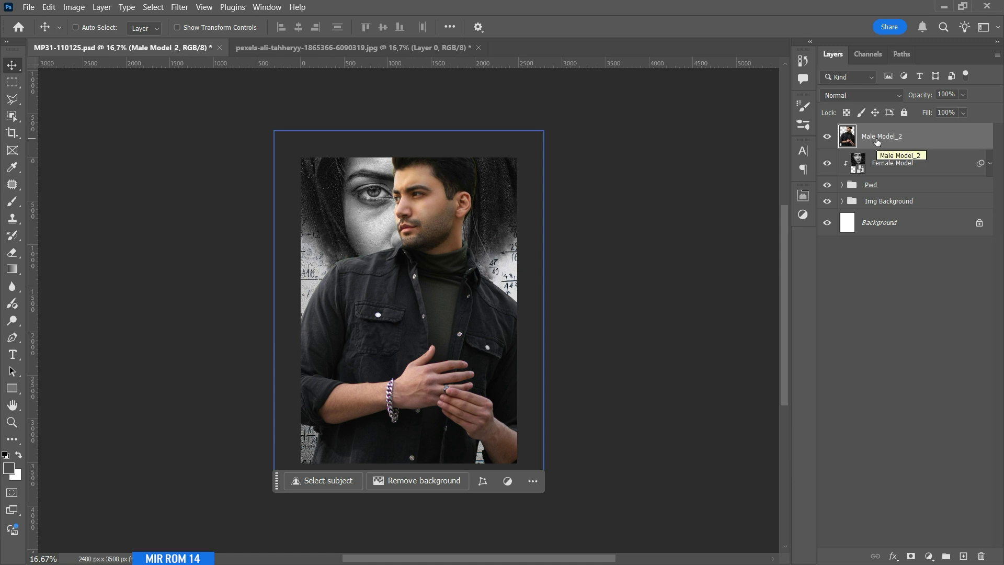
Convert the Male Model_2 layer to a smart object and clip it to the layer below
{"action": "left_click", "coordinate": [997, 54]}
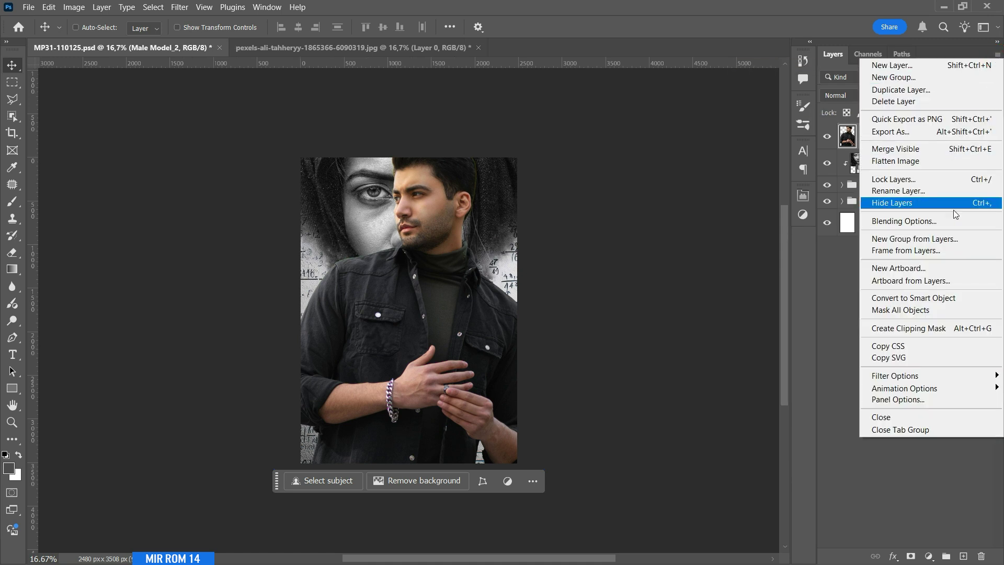
{"action": "left_click", "coordinate": [949, 299]}
{"action": "left_click", "coordinate": [997, 54]}
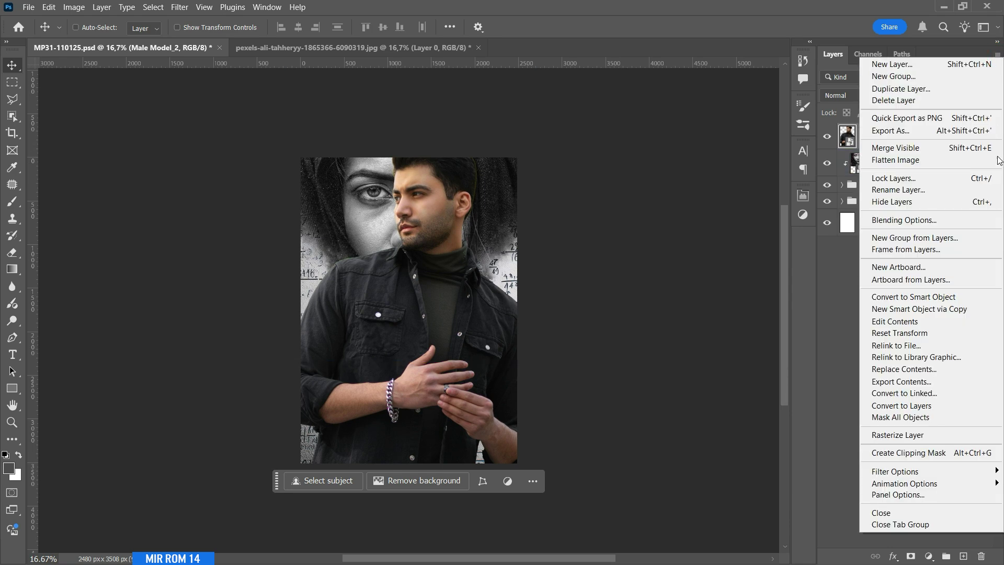
{"action": "left_click", "coordinate": [973, 452]}
{"action": "left_click", "coordinate": [942, 211]}
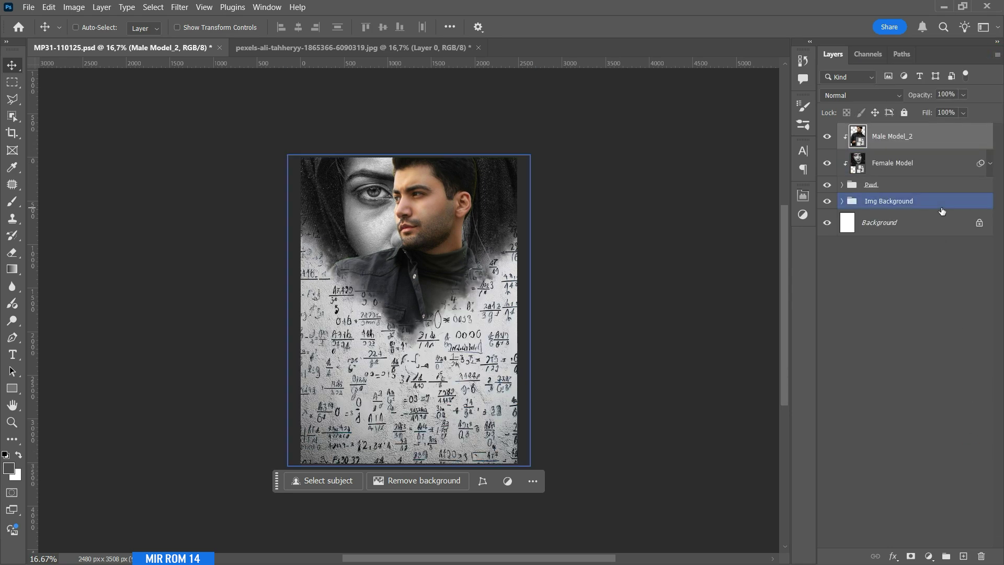
Close the source photo without saving, and scale Male Model_2 to about 52%, placing him over the right part of the woman's lower face
{"action": "left_click", "coordinate": [478, 47]}
{"action": "left_click", "coordinate": [522, 225]}
{"action": "key", "text": "ctrl+t"}
{"action": "left_click_drag", "start_coordinate": [543, 130], "coordinate": [479, 215]}
{"action": "left_click_drag", "start_coordinate": [439, 257], "coordinate": [477, 249]}
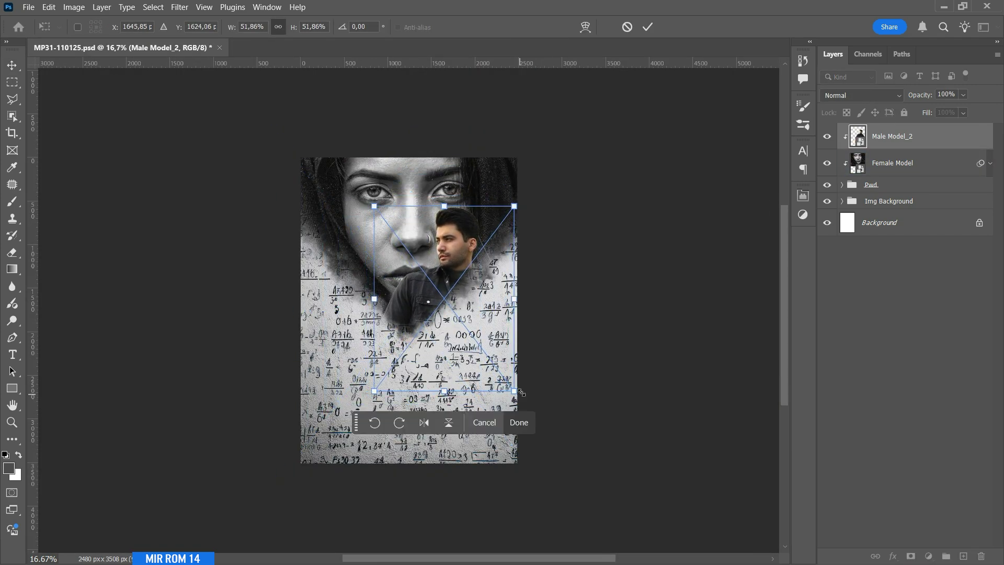
{"action": "key", "text": "Return"}
{"action": "key", "text": "shift+Up"}
{"action": "key", "text": "shift+Left"}
{"action": "key", "text": "shift+Left"}
{"action": "key", "text": "shift+Up"}
{"action": "key", "text": "shift+Up"}
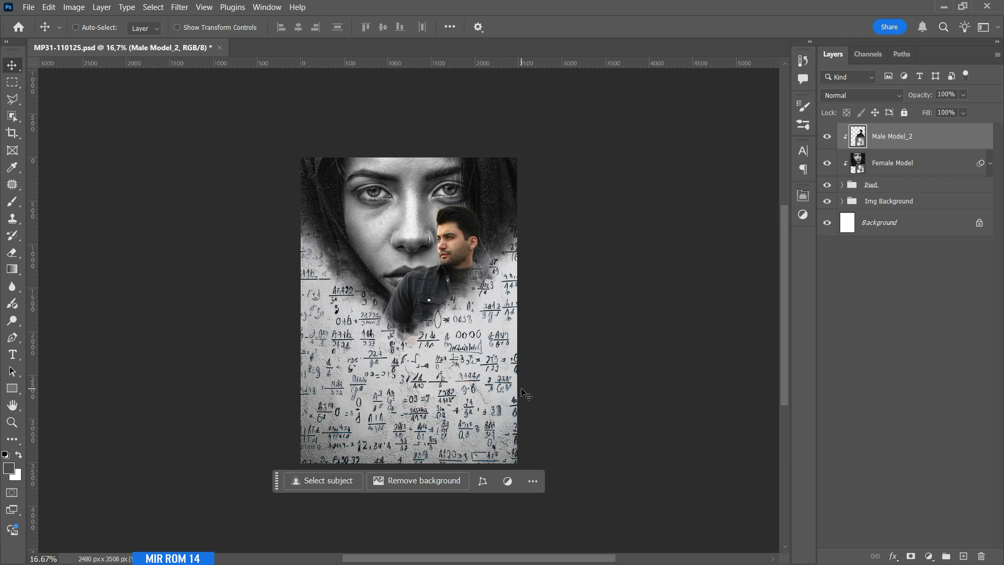
Copy the Camera Raw smart filter from the Female Model layer to Male Model_2
{"action": "left_click", "coordinate": [990, 163]}
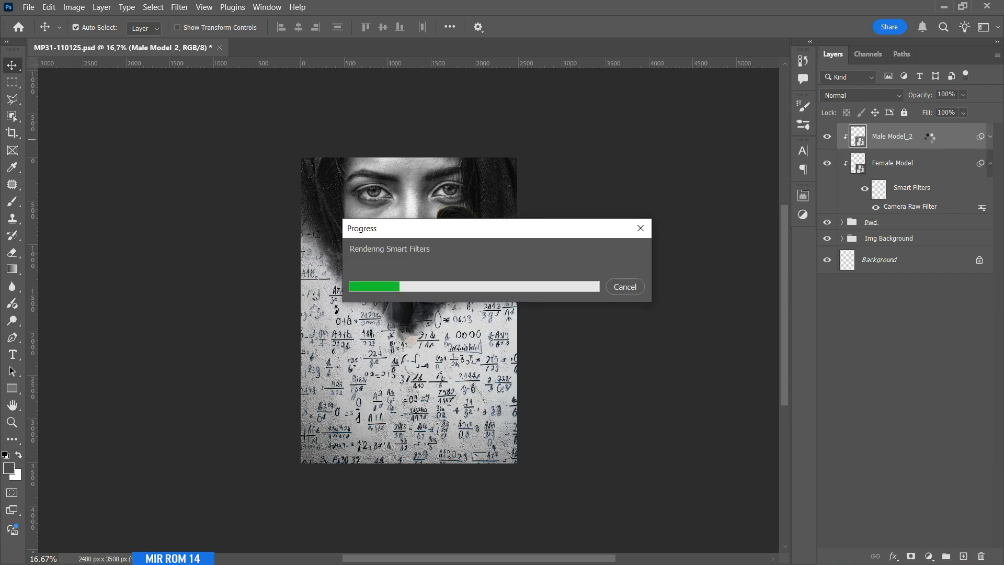
{"action": "left_click", "coordinate": [931, 140]}
{"action": "left_click", "coordinate": [990, 136]}
{"action": "left_click", "coordinate": [989, 201]}
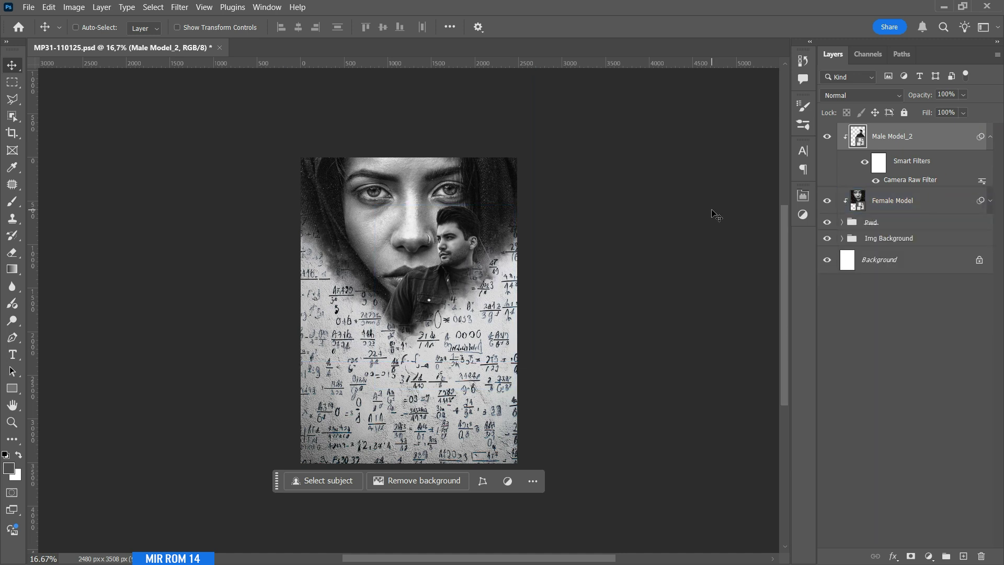
Edit Male Model_2's Camera Raw filter with Highlights -22, Shadows -36 and Clarity +51
{"action": "double_click", "coordinate": [904, 180]}
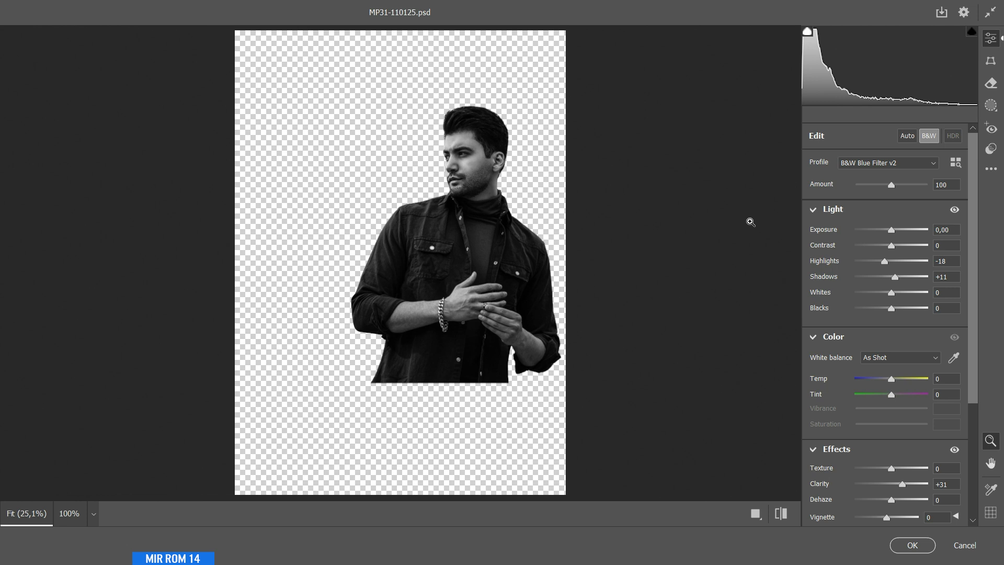
{"action": "left_click", "coordinate": [516, 204]}
{"action": "left_click", "coordinate": [582, 196]}
{"action": "left_click", "coordinate": [504, 124]}
{"action": "mouse_move", "coordinate": [884, 261]}
{"action": "left_mouse_down"}
{"action": "mouse_move", "coordinate": [890, 279]}
{"action": "mouse_move", "coordinate": [878, 278]}
{"action": "left_mouse_up"}
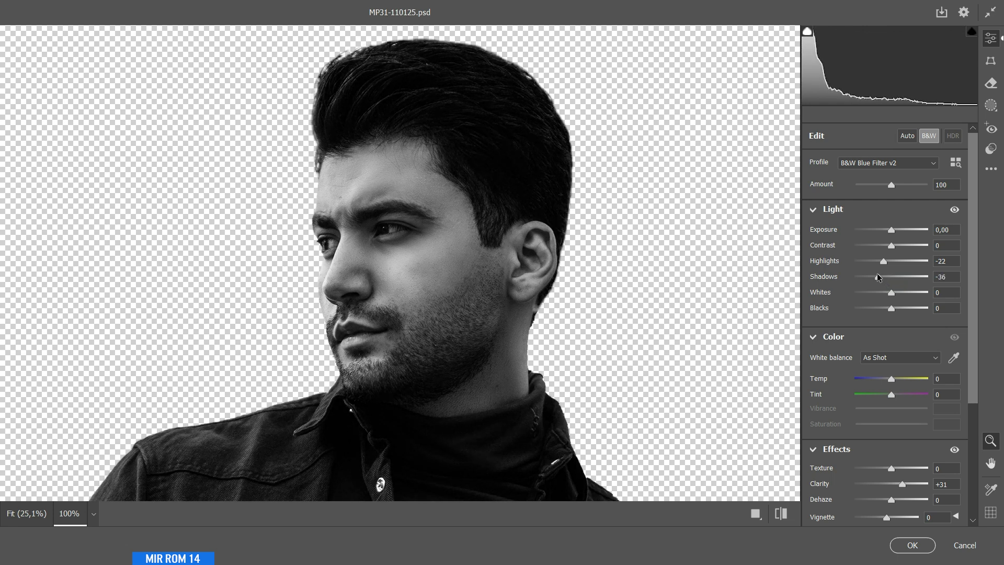
{"action": "left_click_drag", "start_coordinate": [971, 343], "coordinate": [972, 370]}
{"action": "left_click_drag", "start_coordinate": [901, 444], "coordinate": [910, 445]}
{"action": "left_click", "coordinate": [912, 545]}
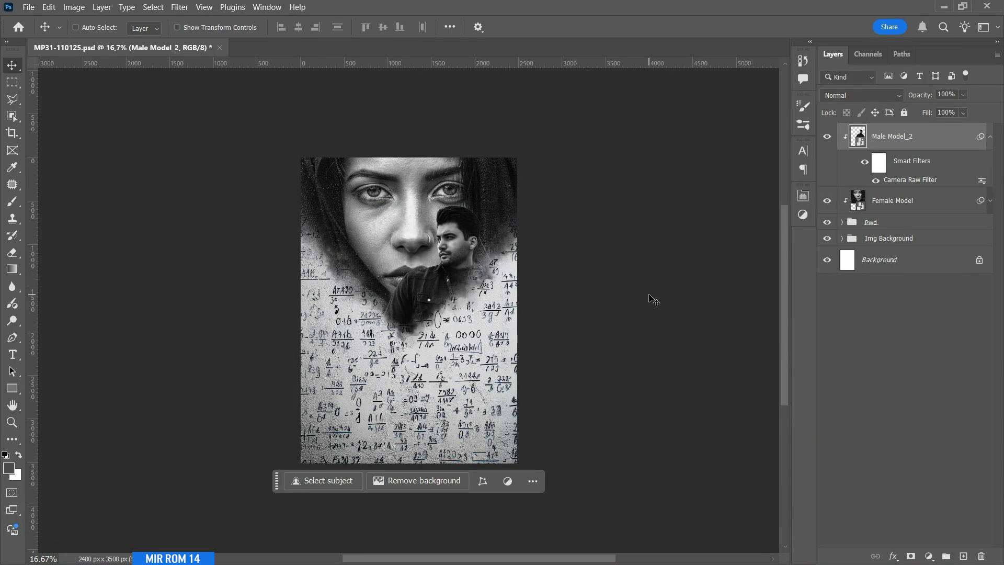
{"action": "left_click", "coordinate": [988, 138]}
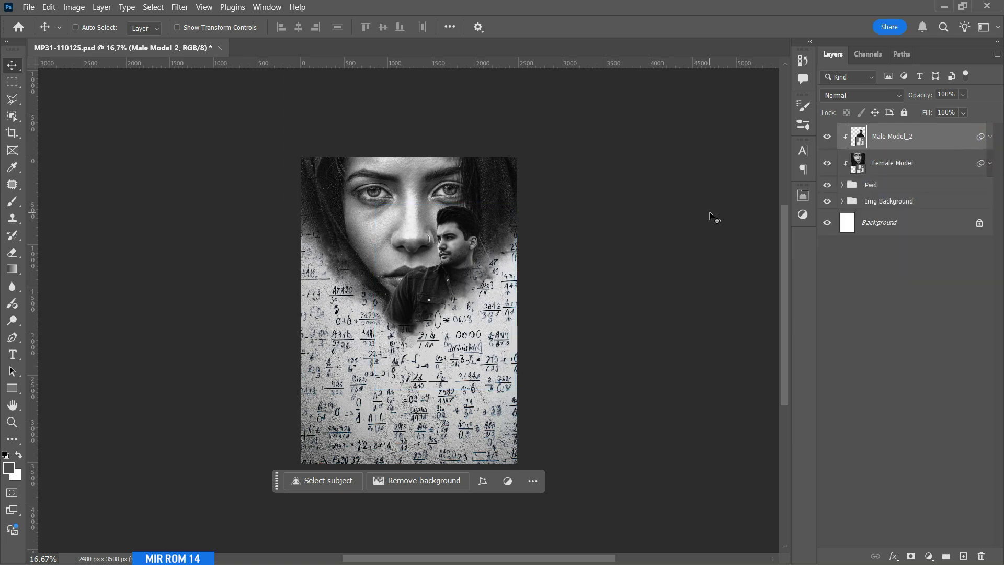
Edit the Female Model layer's Camera Raw filter with Highlights -45 and Shadows +36
{"action": "key", "text": "ctrl+plus"}
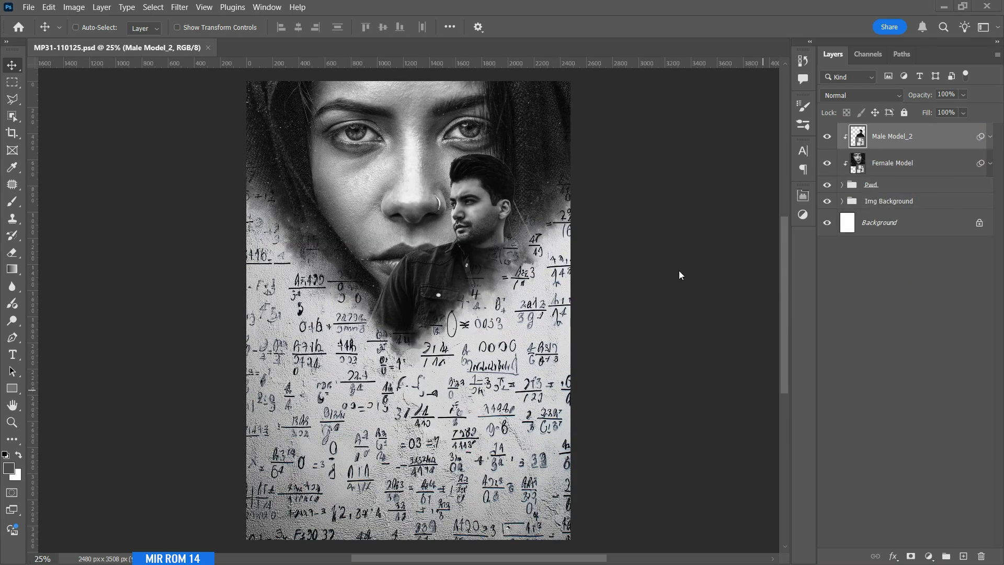
{"action": "left_click", "coordinate": [990, 167]}
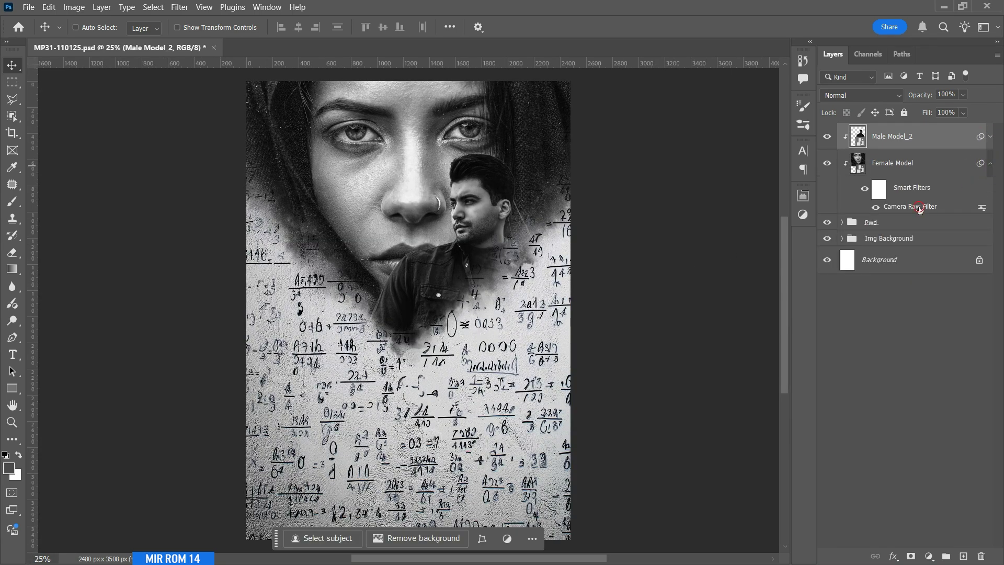
{"action": "double_click", "coordinate": [918, 206]}
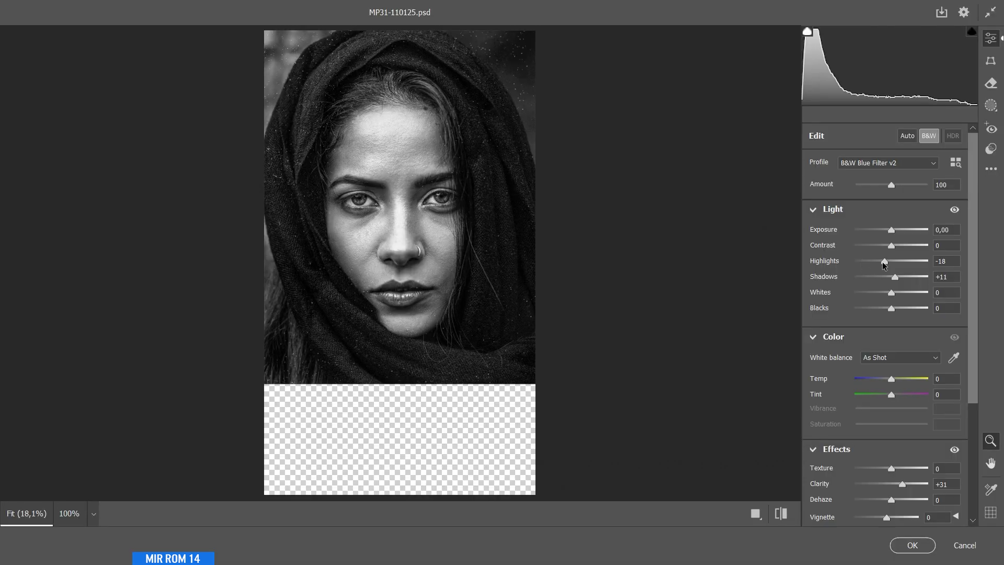
{"action": "left_click_drag", "start_coordinate": [883, 265], "coordinate": [906, 280]}
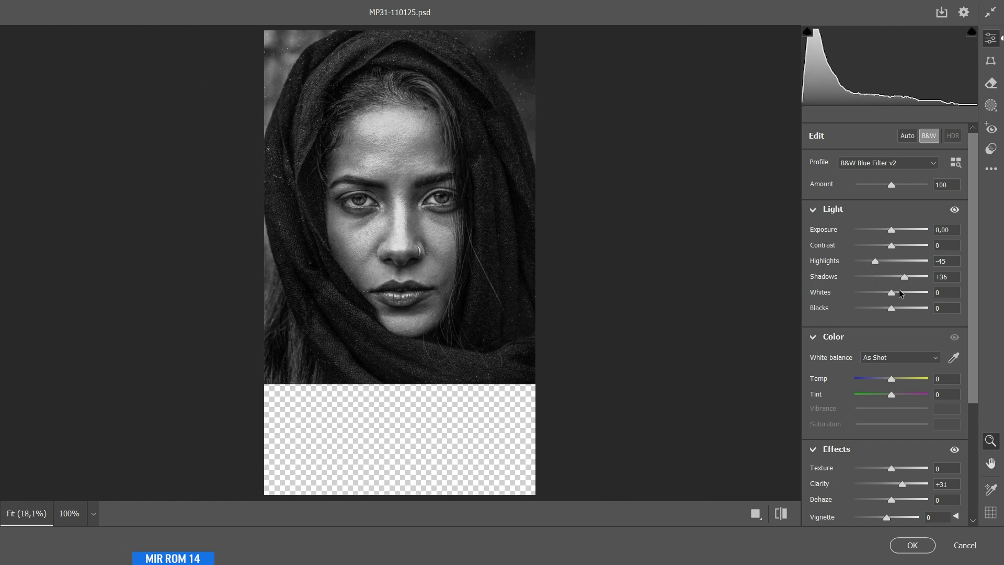
{"action": "left_click", "coordinate": [912, 544]}
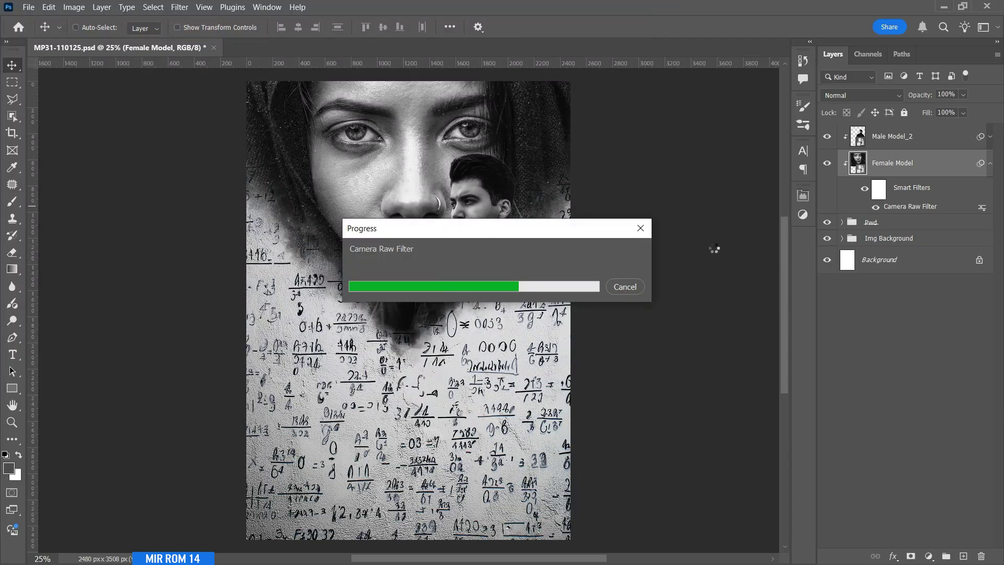
{"action": "left_click", "coordinate": [991, 165]}
{"action": "left_click", "coordinate": [920, 137]}
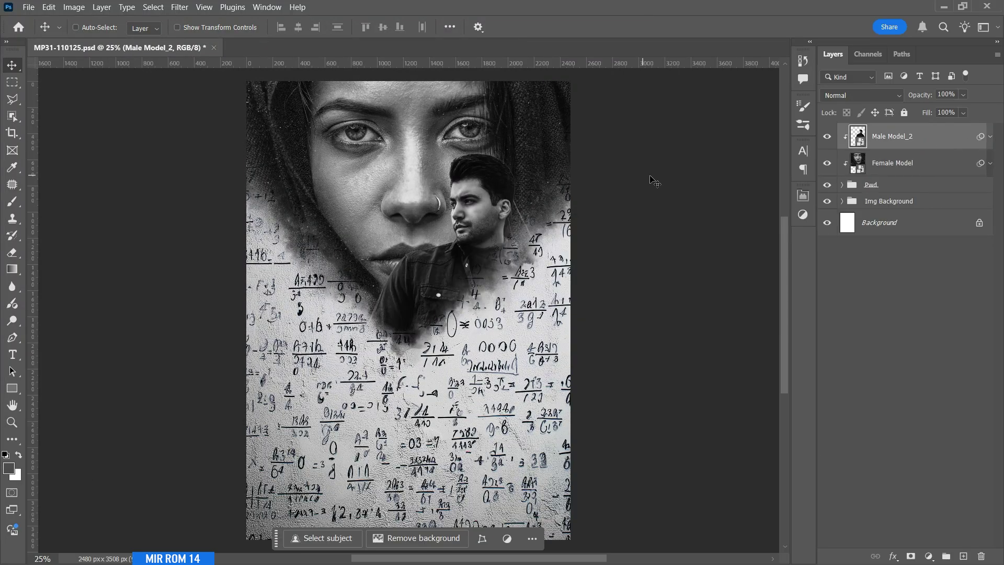
Open pexels-estoymhrb-18235086.jpg, remove the background behind the man, and apply the resulting layer mask
{"action": "left_click", "coordinate": [28, 8]}
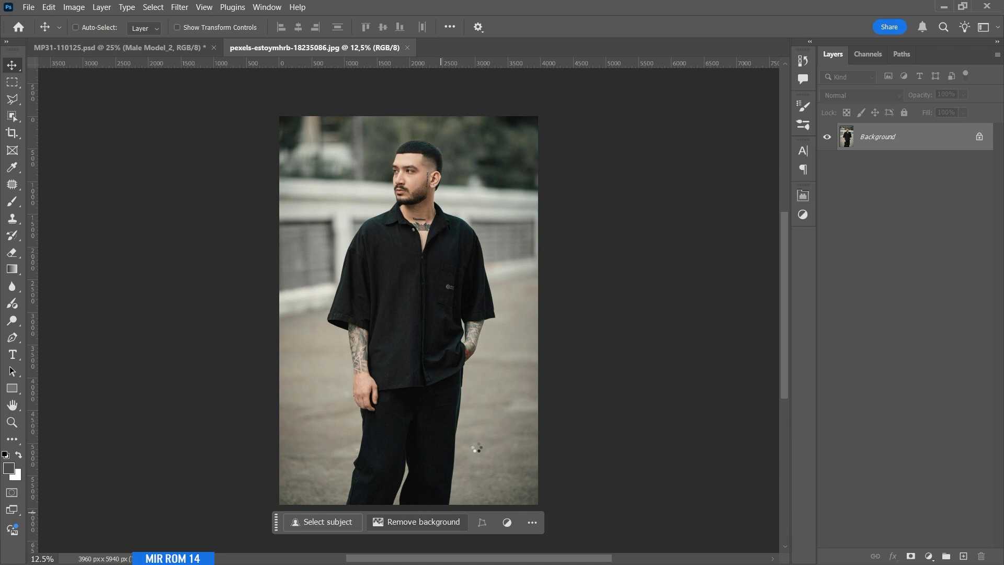
{"action": "scroll", "coordinate": [449, 198], "scroll_direction": "up", "scroll_amount": 3}
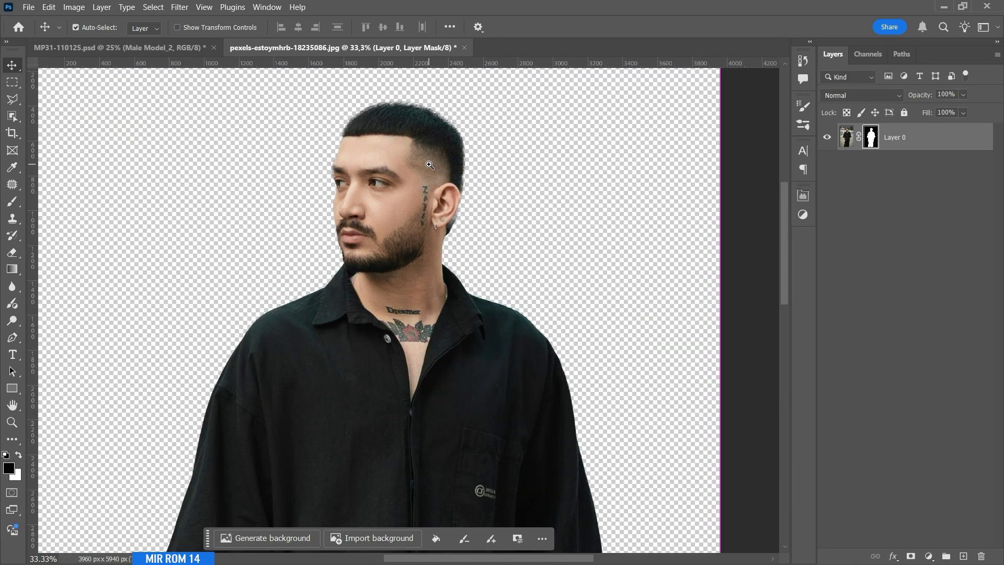
{"action": "scroll", "coordinate": [438, 208], "scroll_direction": "down", "scroll_amount": 2}
{"action": "scroll", "coordinate": [441, 212], "scroll_direction": "down", "scroll_amount": 4}
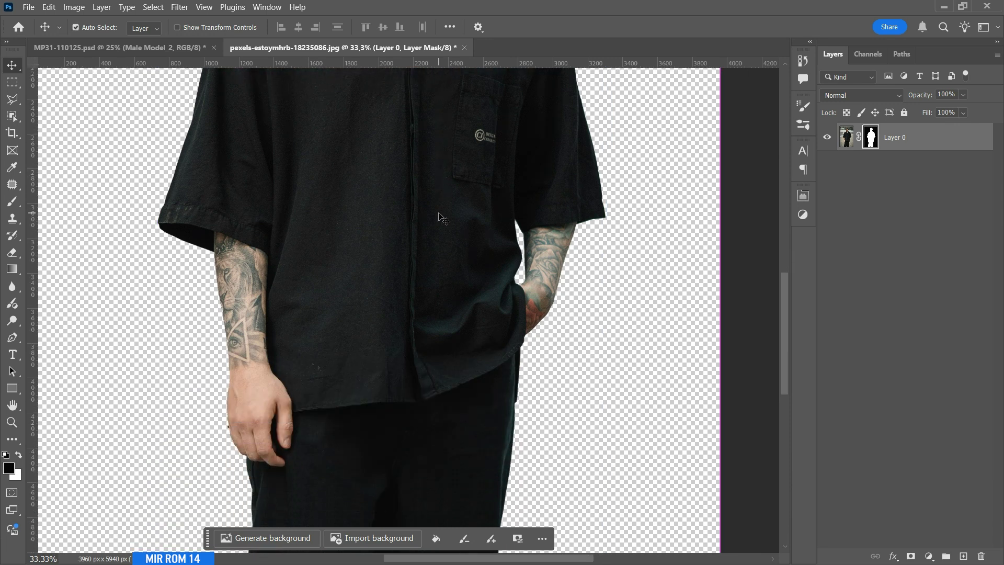
{"action": "scroll", "coordinate": [683, 210], "scroll_direction": "down", "scroll_amount": 3}
{"action": "right_click", "coordinate": [871, 135]}
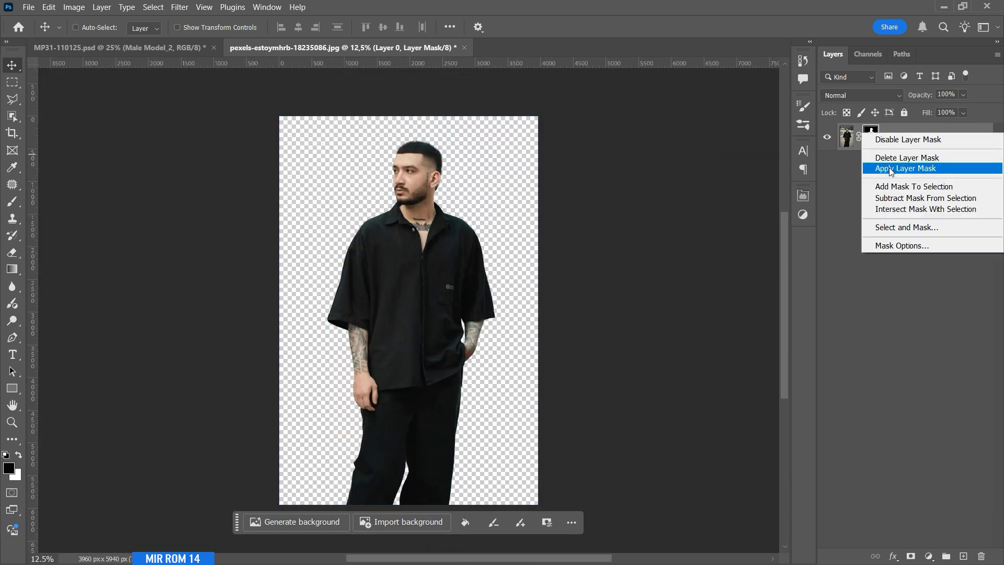
{"action": "left_click", "coordinate": [899, 172]}
Bring the tattooed man's cutout into MP31-110125.psd above Male Model_2 and flip it horizontally
{"action": "left_click_drag", "start_coordinate": [425, 161], "coordinate": [428, 261]}
{"action": "left_click_drag", "start_coordinate": [453, 219], "coordinate": [458, 396]}
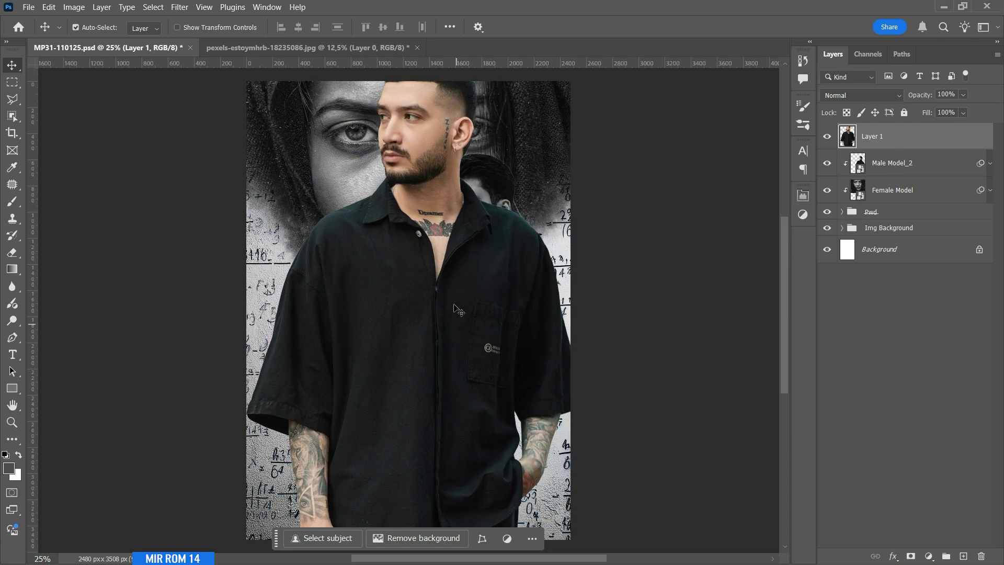
{"action": "key", "text": "ctrl+t"}
{"action": "right_click", "coordinate": [452, 240]}
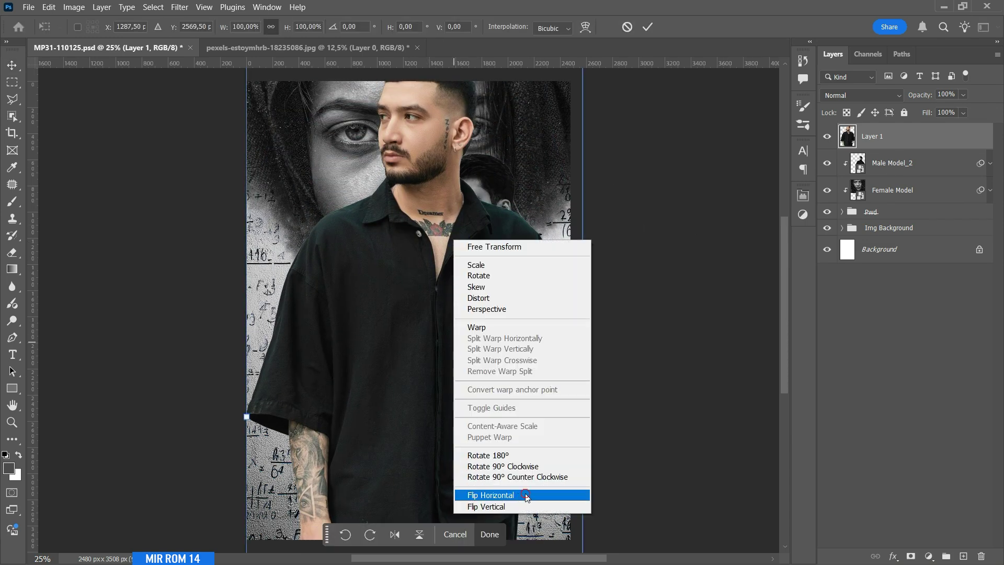
{"action": "left_click", "coordinate": [491, 494]}
{"action": "left_click", "coordinate": [647, 27]}
Rename the new cutout layer Male Model_3
{"action": "double_click", "coordinate": [872, 136]}
{"action": "type", "text": "Male Model"}
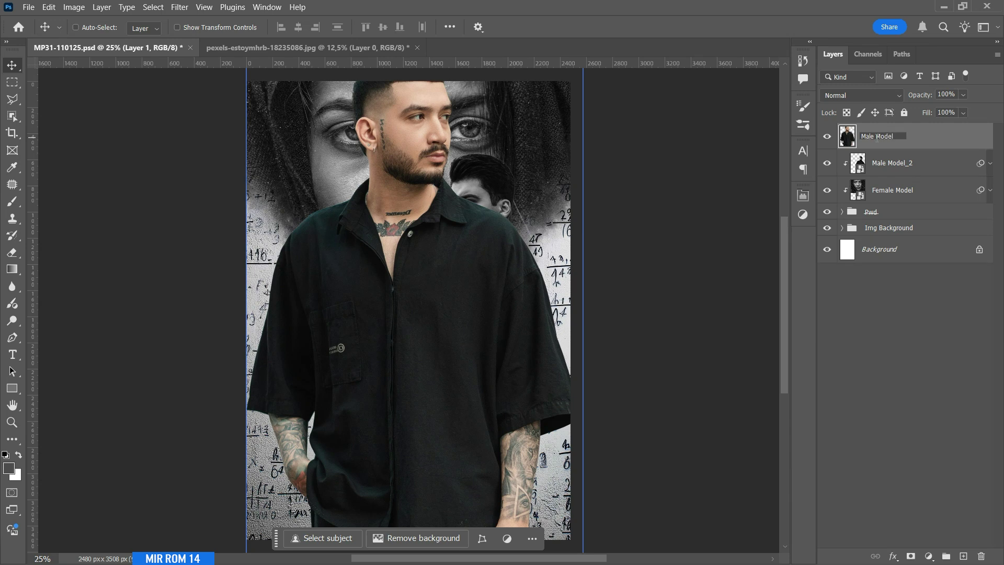
{"action": "type", "text": "_3"}
{"action": "key", "text": "Return"}
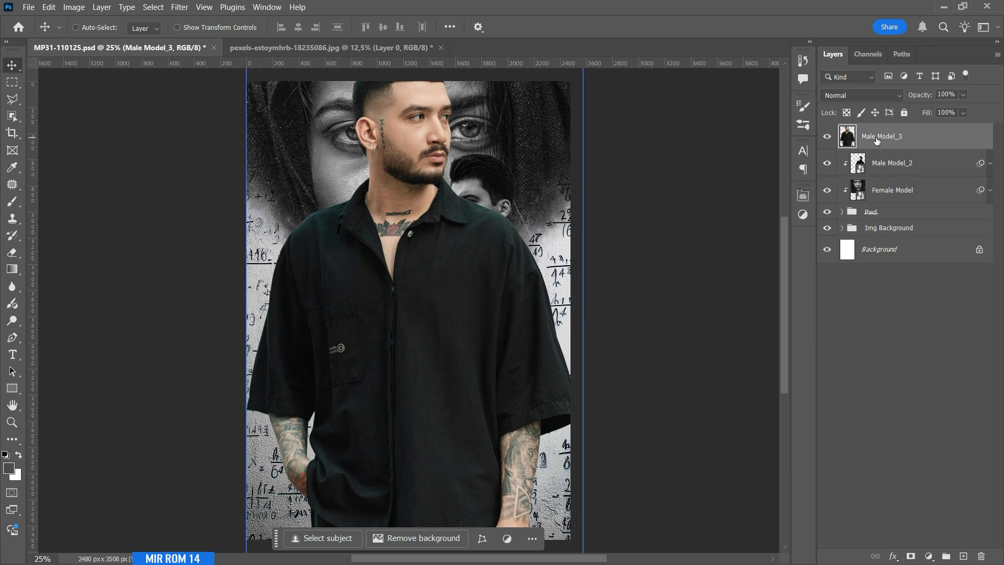
Convert Male Model_3 to a smart object and create a clipping mask with the layer below
{"action": "left_click", "coordinate": [996, 54]}
{"action": "left_click", "coordinate": [946, 294]}
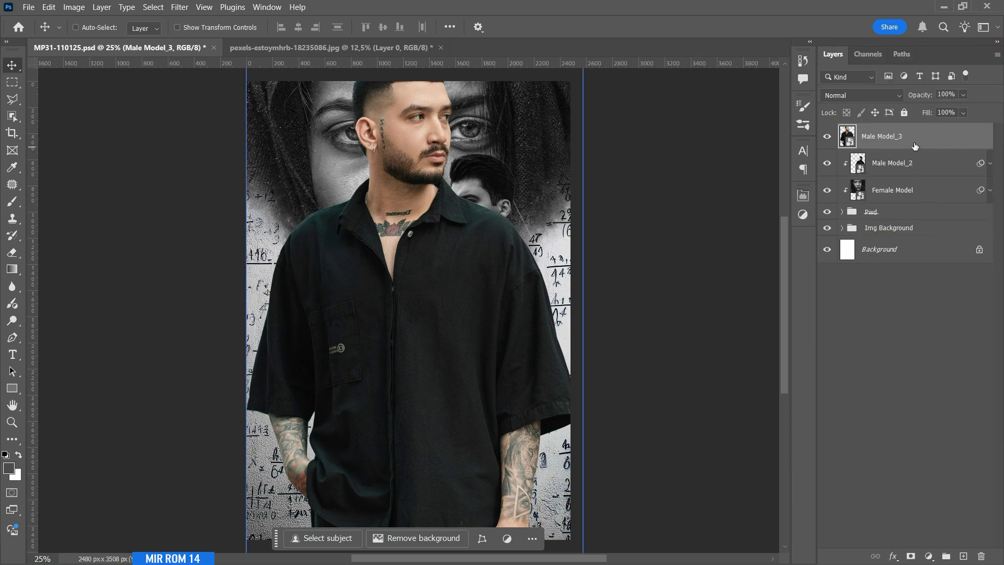
{"action": "left_click", "coordinate": [997, 56]}
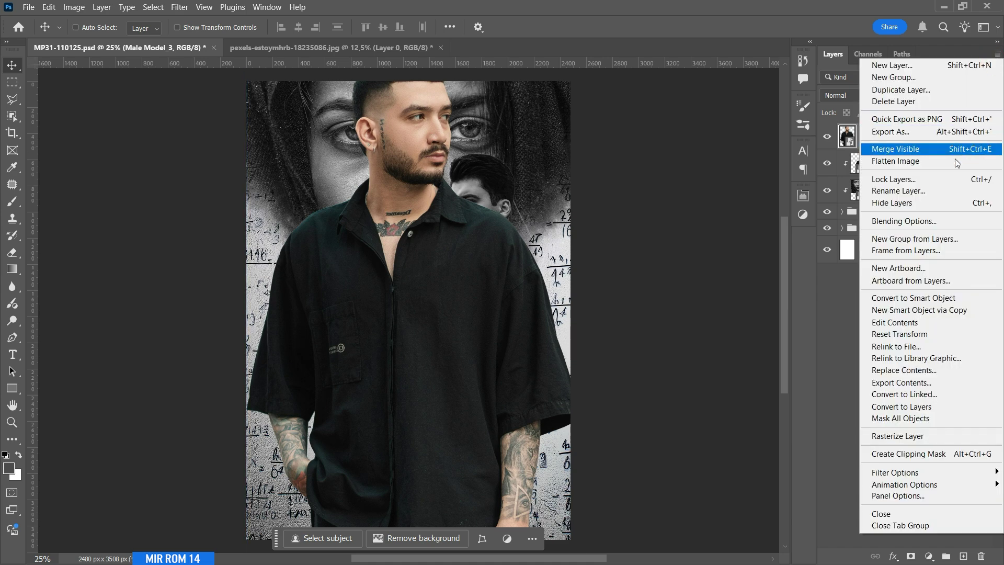
{"action": "left_click", "coordinate": [941, 453]}
{"action": "key", "text": "ctrl+minus"}
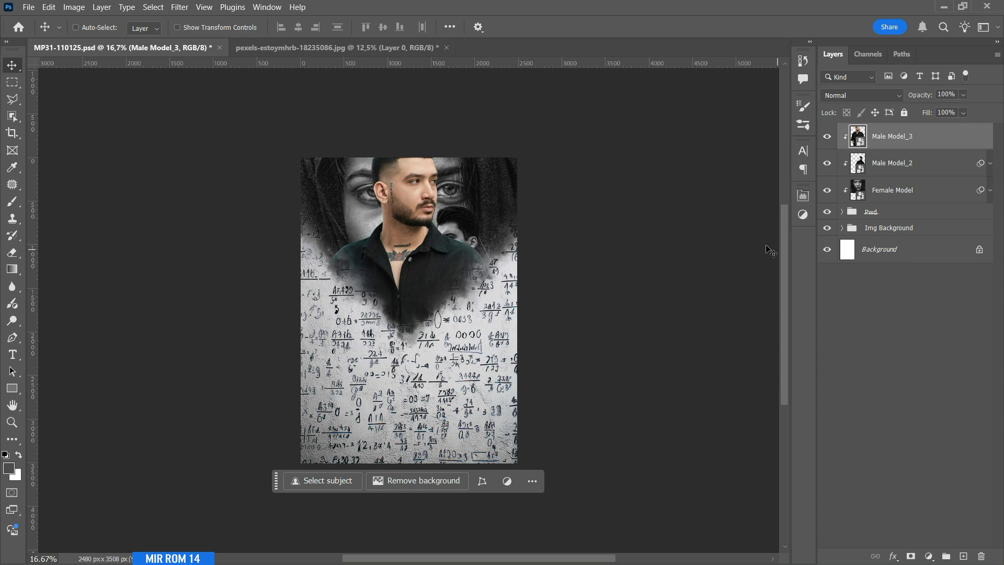
Close the second source photo without saving, and scale Male Model_3 down, placing him on the left of the woman's face opposite Male Model_2
{"action": "left_click", "coordinate": [446, 47]}
{"action": "left_click", "coordinate": [521, 225]}
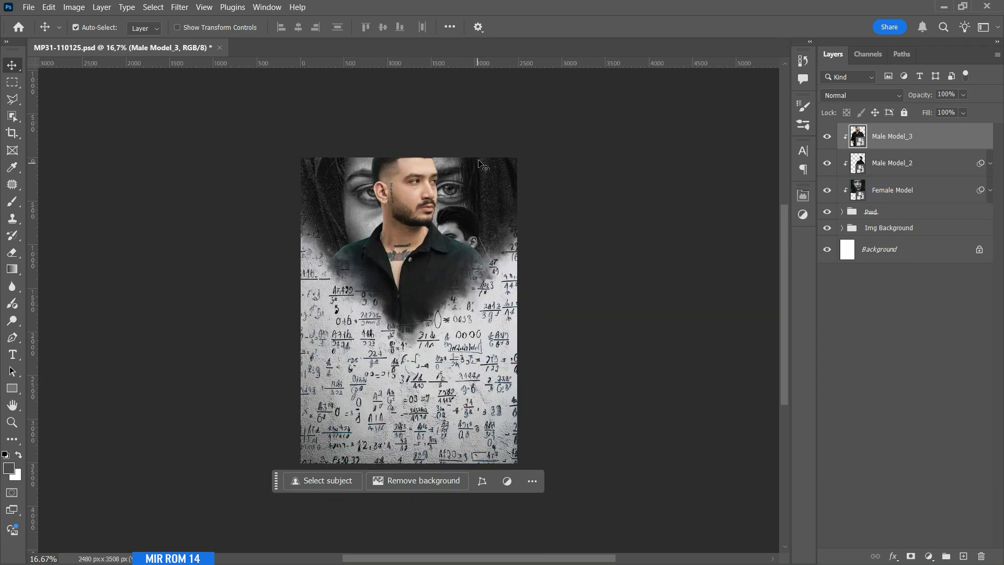
{"action": "key", "text": "ctrl+t"}
{"action": "left_click_drag", "start_coordinate": [520, 134], "coordinate": [465, 201]}
{"action": "left_click_drag", "start_coordinate": [447, 237], "coordinate": [412, 236]}
{"action": "scroll", "coordinate": [432, 324], "scroll_direction": "down", "scroll_amount": 1}
{"action": "key", "text": "Return"}
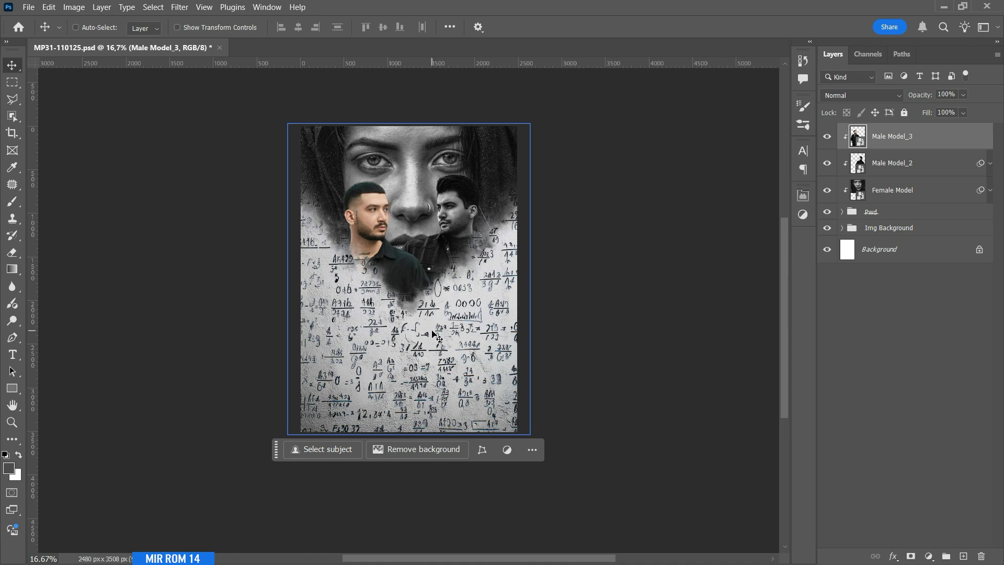
Copy Male Model_2's Camera Raw smart filter to the Male Model_3 layer
{"action": "scroll", "coordinate": [477, 234], "scroll_direction": "up", "scroll_amount": 1}
{"action": "scroll", "coordinate": [477, 234], "scroll_direction": "up", "scroll_amount": 1}
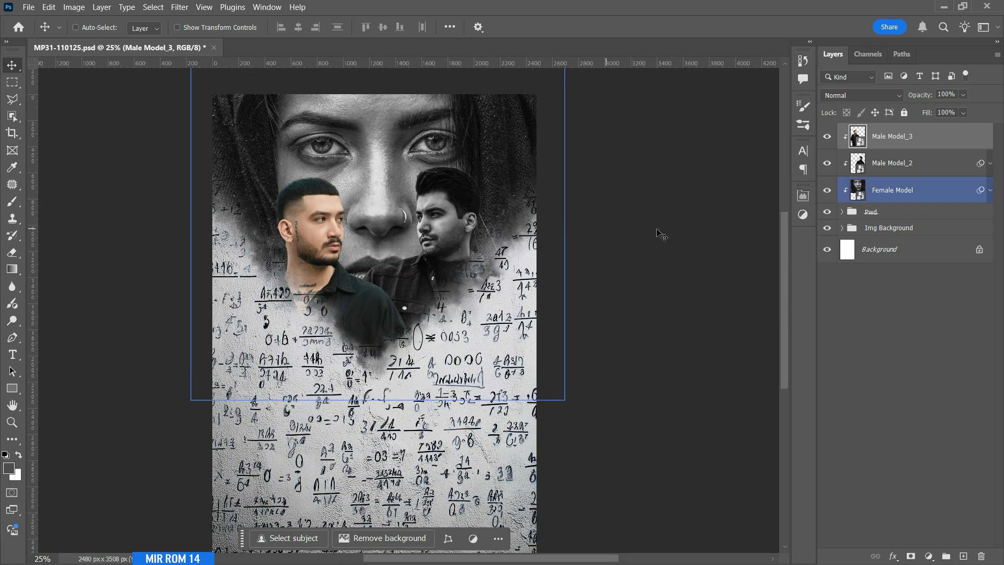
{"action": "left_click", "coordinate": [925, 170]}
{"action": "left_click", "coordinate": [991, 165]}
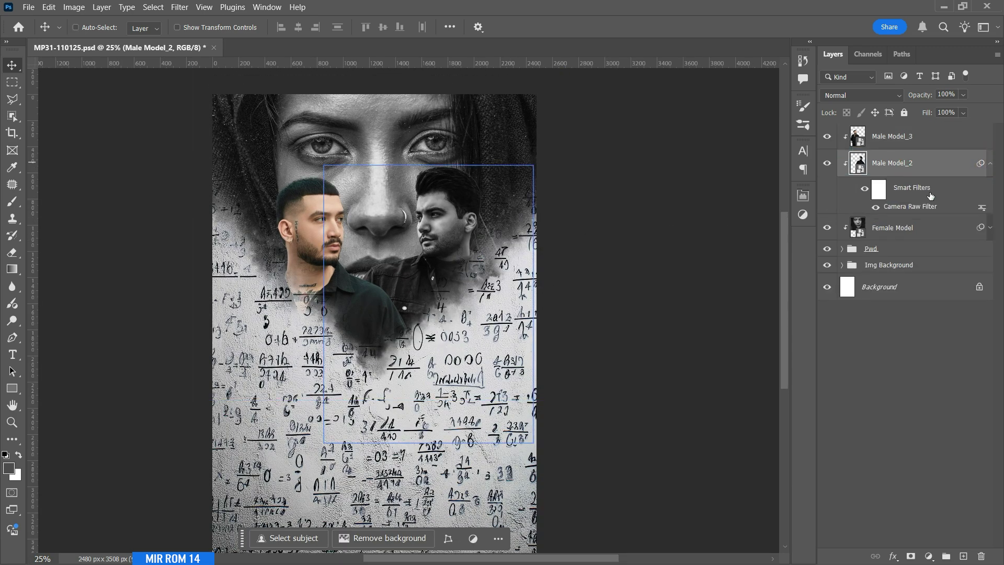
{"action": "left_click", "coordinate": [915, 137]}
{"action": "left_click", "coordinate": [990, 163]}
Edit Male Model_3's Camera Raw filter with Highlights -36 and Shadows +2
{"action": "left_click", "coordinate": [990, 137]}
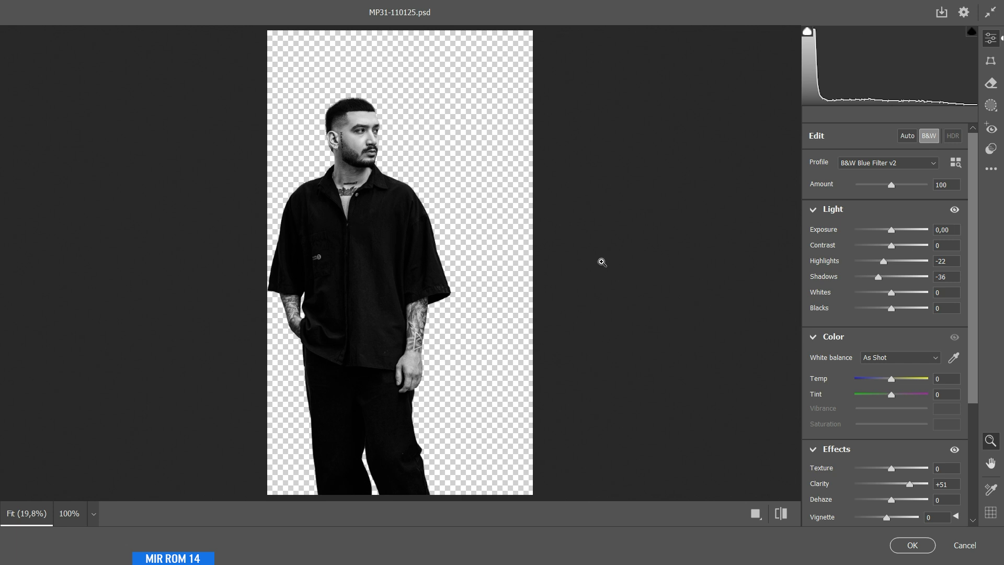
{"action": "mouse_move", "coordinate": [884, 263]}
{"action": "left_mouse_down"}
{"action": "mouse_move", "coordinate": [883, 281]}
{"action": "mouse_move", "coordinate": [892, 280]}
{"action": "left_mouse_up"}
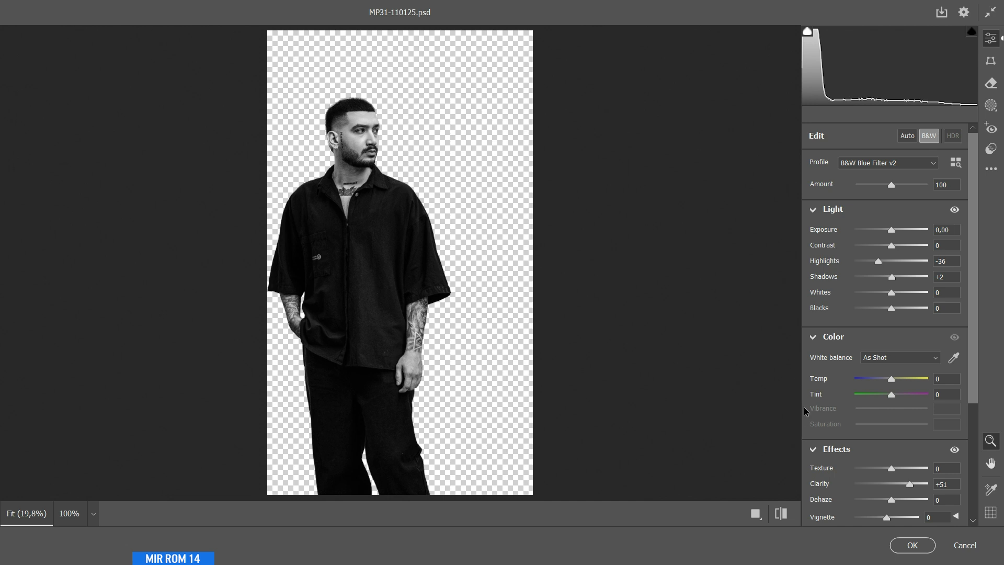
{"action": "left_click", "coordinate": [910, 544]}
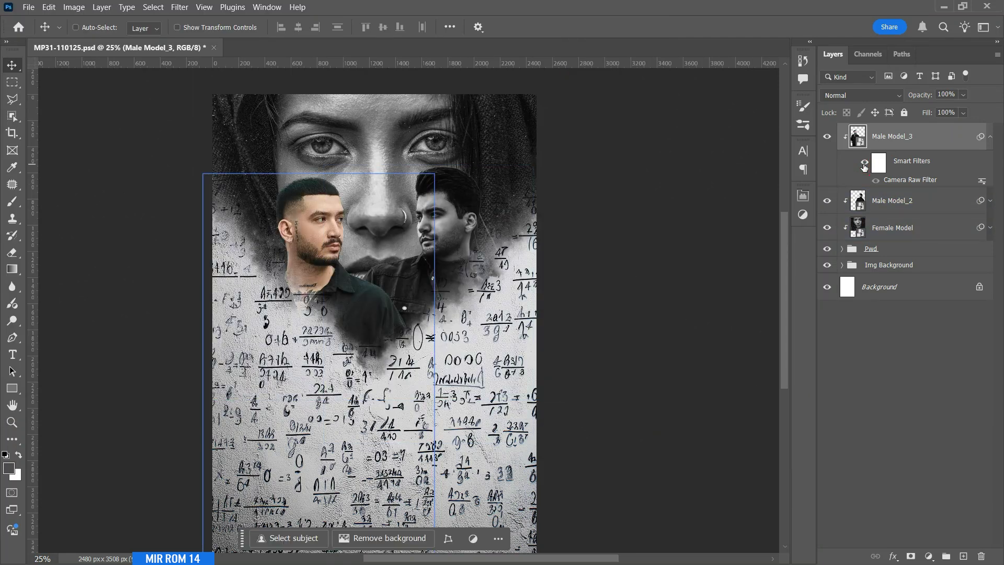
Open the photo of the man with his hand on his chin and crop away the empty area above his head
{"action": "left_click", "coordinate": [989, 137]}
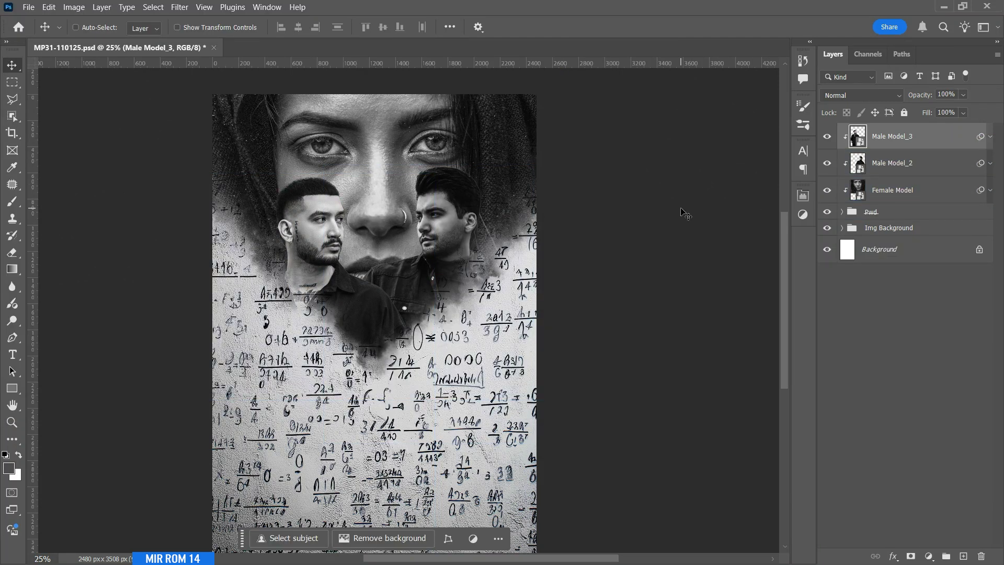
{"action": "key", "text": "ctrl+minus"}
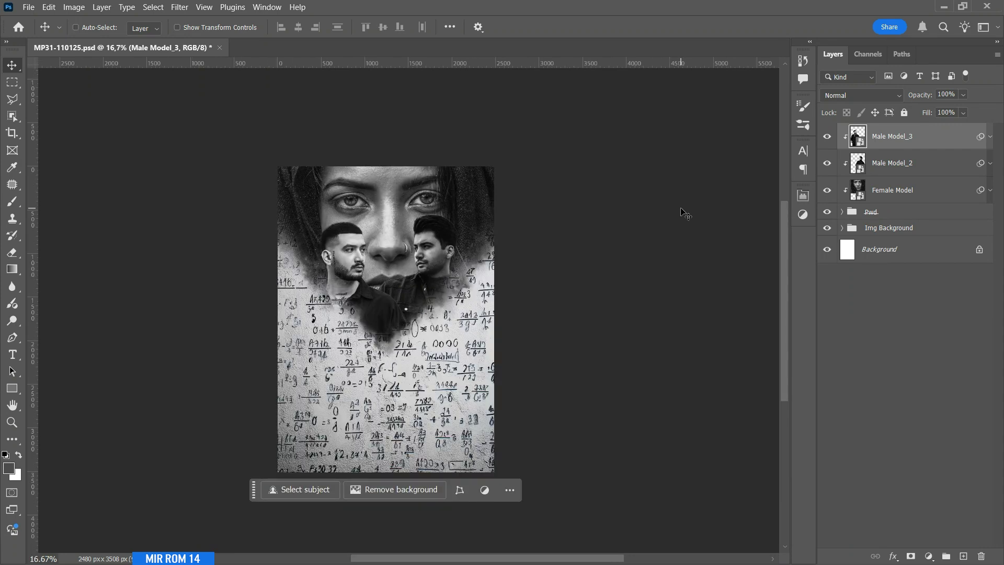
{"action": "left_click", "coordinate": [28, 7]}
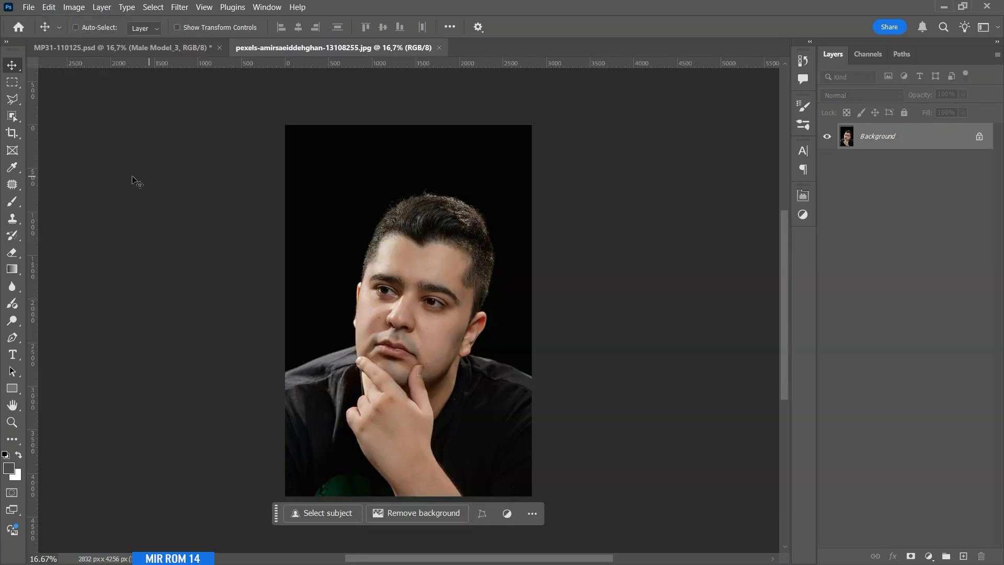
{"action": "key", "text": "c"}
{"action": "left_click_drag", "start_coordinate": [416, 121], "coordinate": [417, 149]}
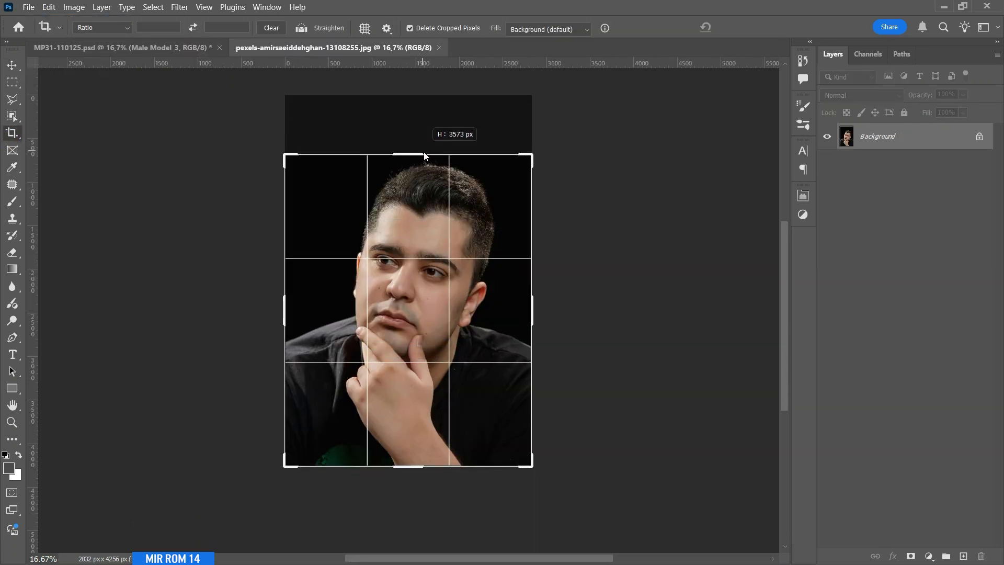
{"action": "key", "text": "Return"}
{"action": "key", "text": "v"}
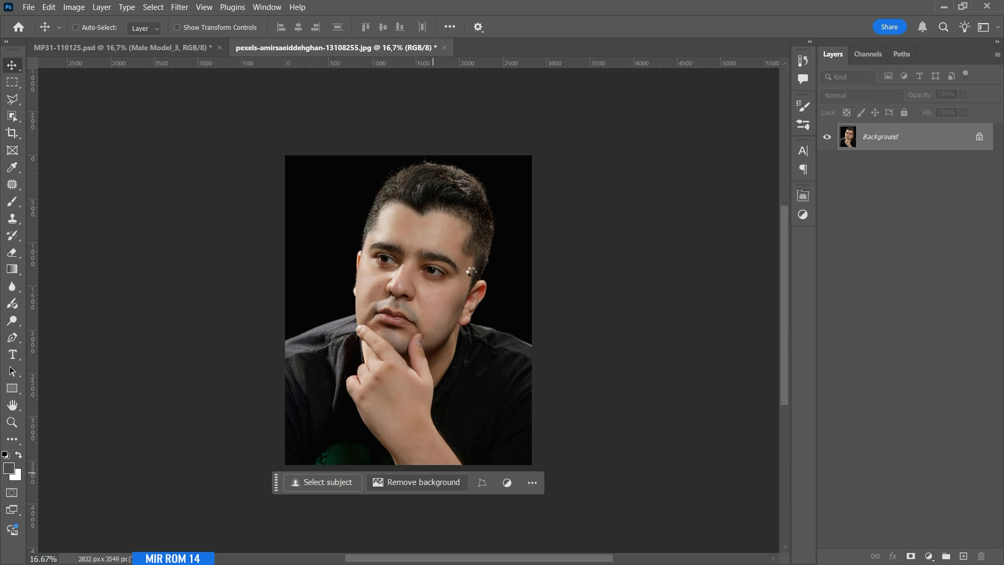
Bring the cut-out man with his hand on his chin into MP31-110125.psd and close his source photo
{"action": "scroll", "coordinate": [460, 281], "scroll_direction": "up", "scroll_amount": 1}
{"action": "left_click_drag", "start_coordinate": [419, 228], "coordinate": [376, 157]}
{"action": "left_click", "coordinate": [490, 48]}
Rename the newly added man's layer as Male Model_1
{"action": "right_click", "coordinate": [877, 143]}
{"action": "left_click", "coordinate": [888, 173]}
{"action": "double_click", "coordinate": [878, 135]}
{"action": "type", "text": "Male Model"}
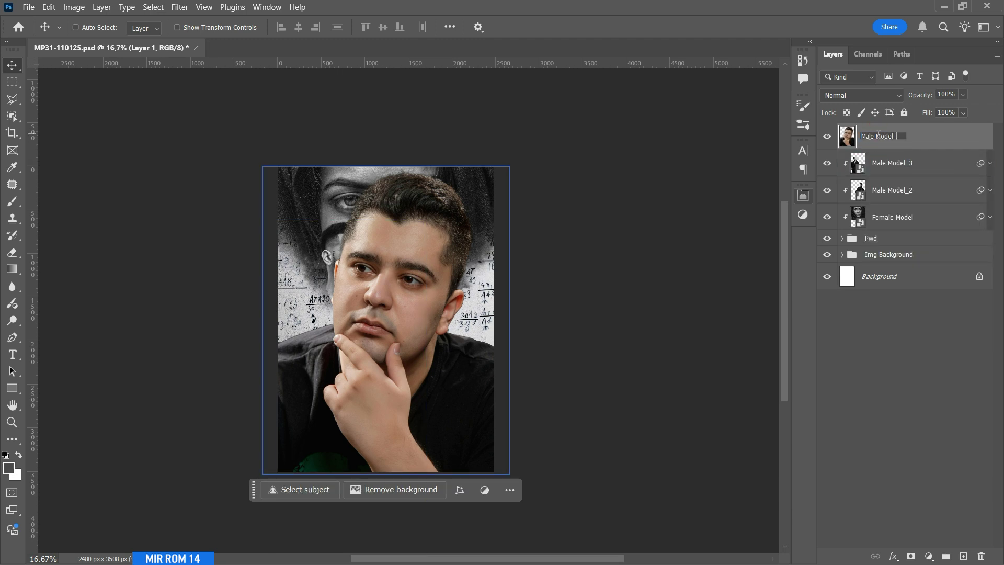
{"action": "type", "text": "_1"}
{"action": "key", "text": "Return"}
Convert Male Model_1 to a smart object and create a clipping mask with the layers below
{"action": "left_click", "coordinate": [997, 54]}
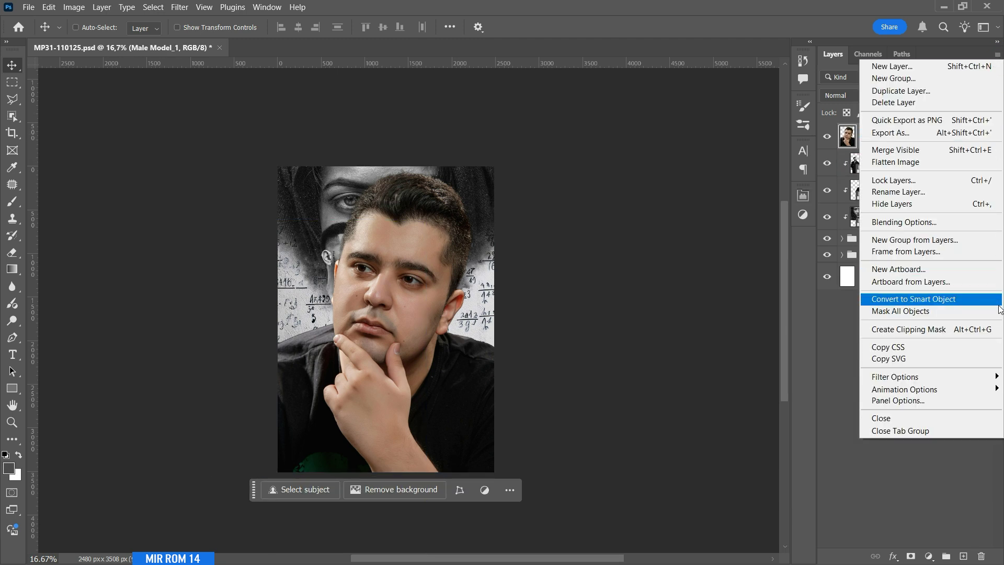
{"action": "left_click", "coordinate": [975, 299]}
{"action": "left_click", "coordinate": [923, 149], "text": "alt"}
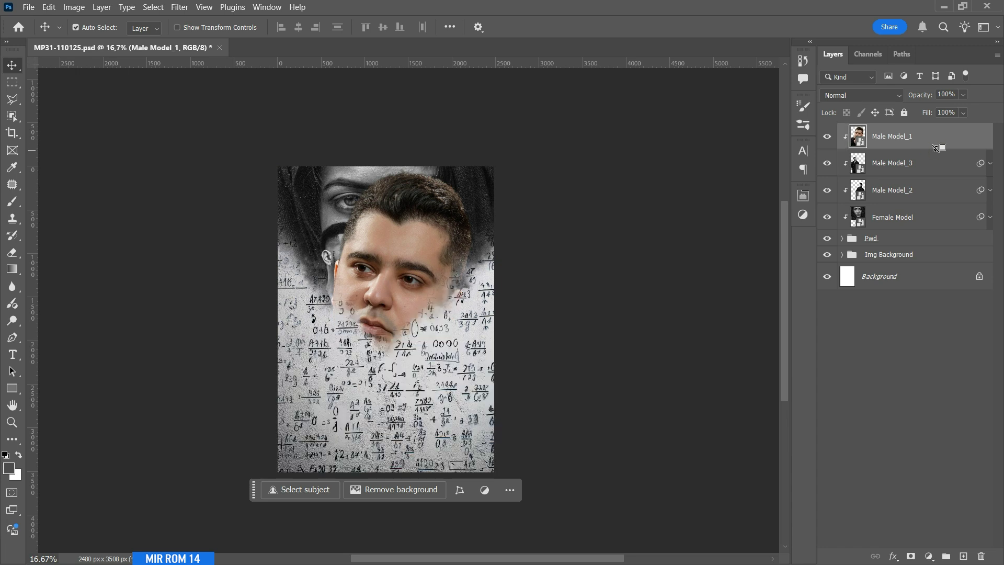
Scale Male Model_1 down and place him between and slightly below the two other men
{"action": "left_click_drag", "start_coordinate": [406, 316], "coordinate": [407, 277]}
{"action": "key", "text": "ctrl+t"}
{"action": "left_click_drag", "start_coordinate": [511, 130], "coordinate": [420, 229]}
{"action": "key", "text": "Return"}
{"action": "key", "text": "shift+Left"}
{"action": "key", "text": "shift+Left"}
{"action": "key", "text": "shift+Left"}
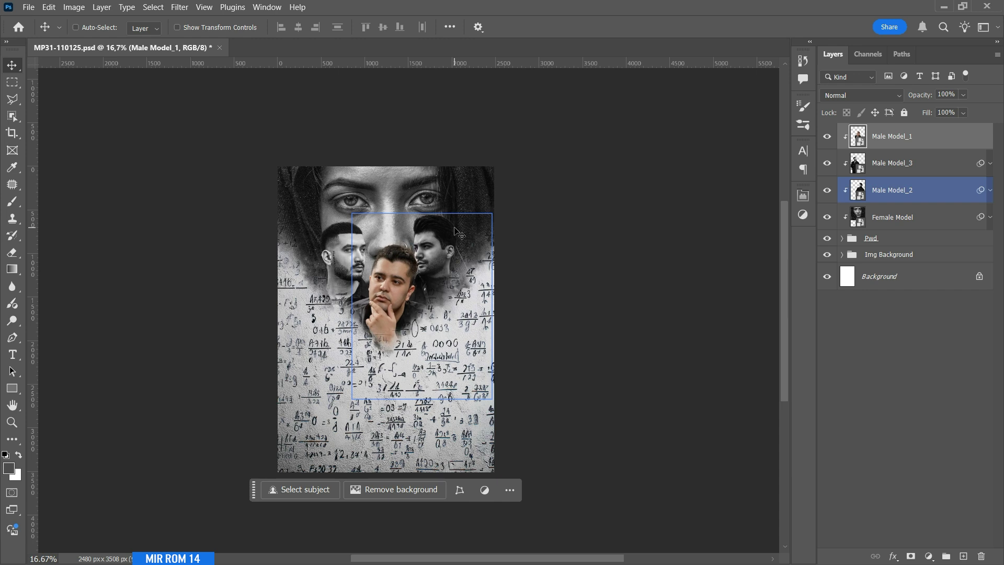
{"action": "key", "text": "shift+Down"}
{"action": "key", "text": "shift+Down"}
{"action": "key", "text": "shift+Down"}
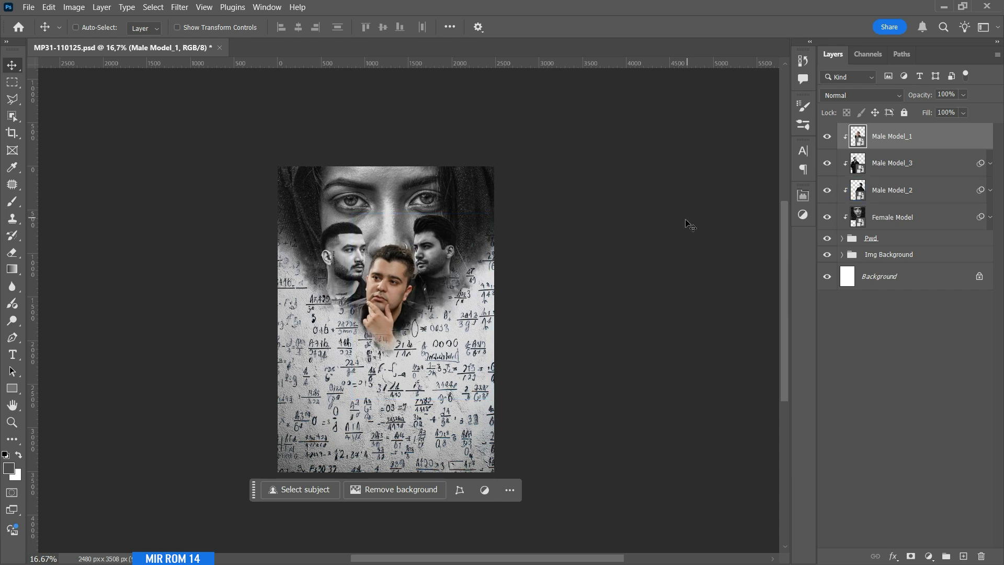
Copy Male Model_3's Camera Raw smart filter to the Male Model_1 layer
{"action": "left_click", "coordinate": [989, 164]}
{"action": "left_click_drag", "start_coordinate": [913, 187], "coordinate": [914, 142]}
{"action": "left_click", "coordinate": [989, 163]}
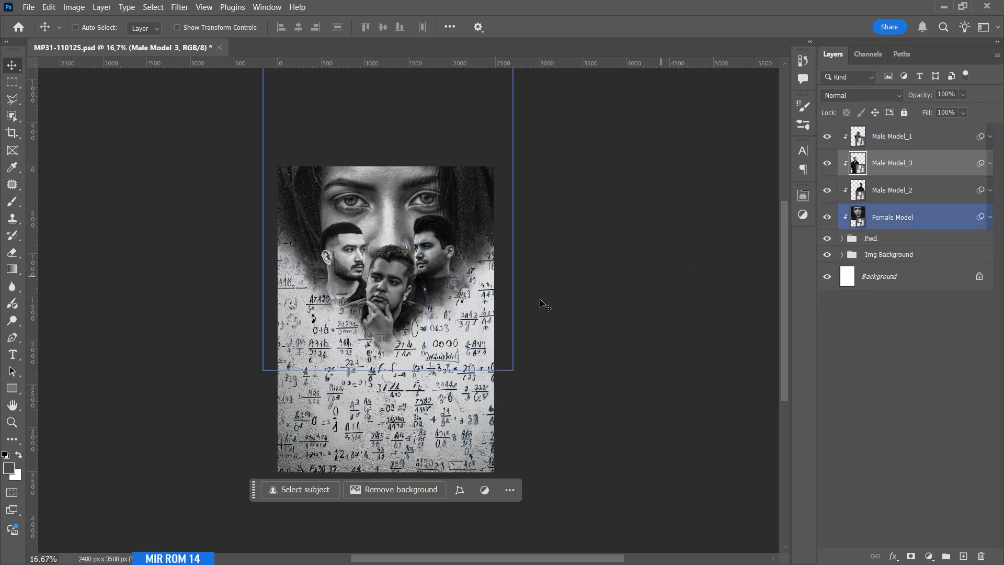
Edit Male Model_1's Camera Raw filter with Highlights 0 and Shadows -25
{"action": "left_click", "coordinate": [404, 276], "text": "ctrl"}
{"action": "left_click", "coordinate": [947, 139]}
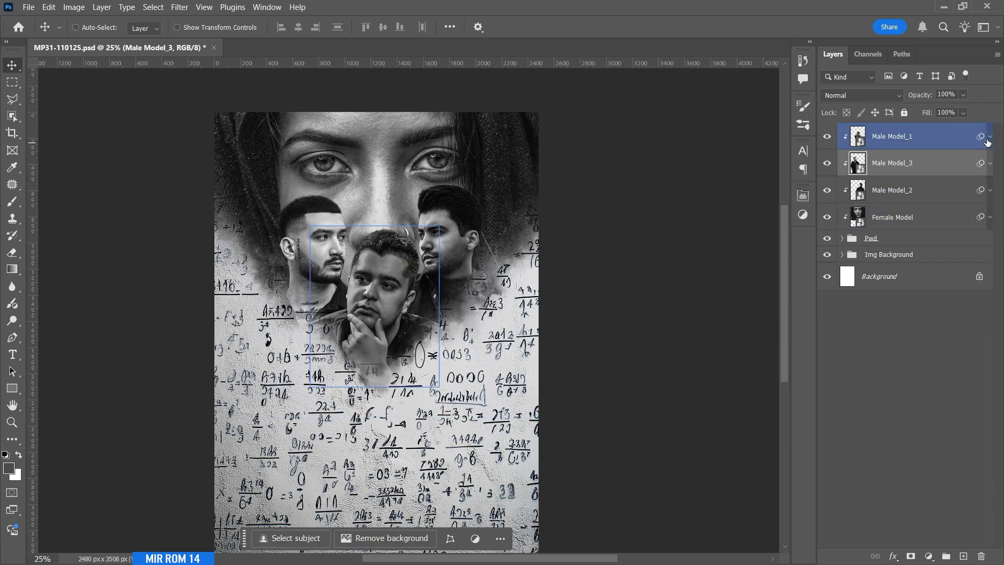
{"action": "left_click", "coordinate": [989, 138]}
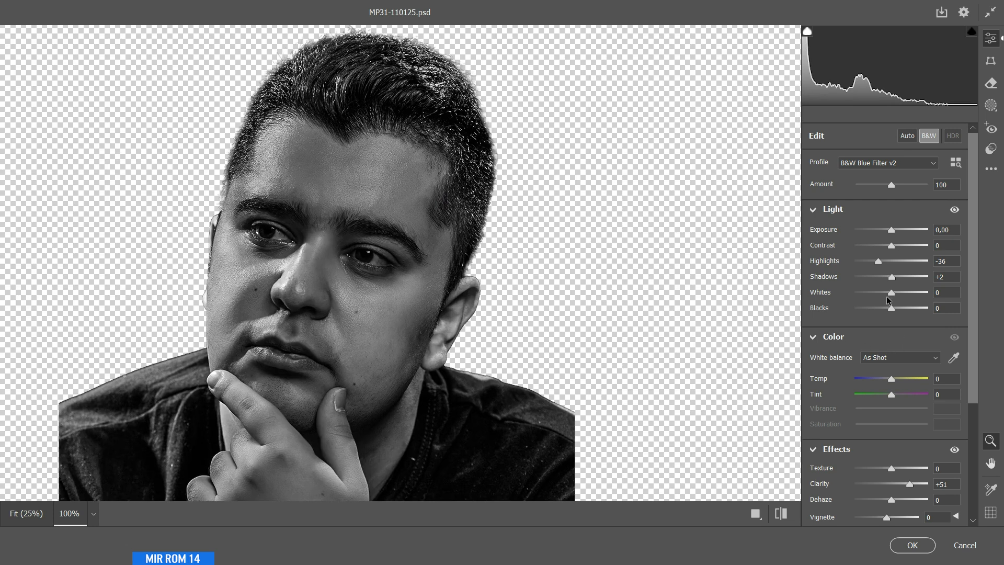
{"action": "left_click", "coordinate": [954, 260]}
{"action": "type", "text": "0"}
{"action": "left_click_drag", "start_coordinate": [892, 278], "coordinate": [881, 280]}
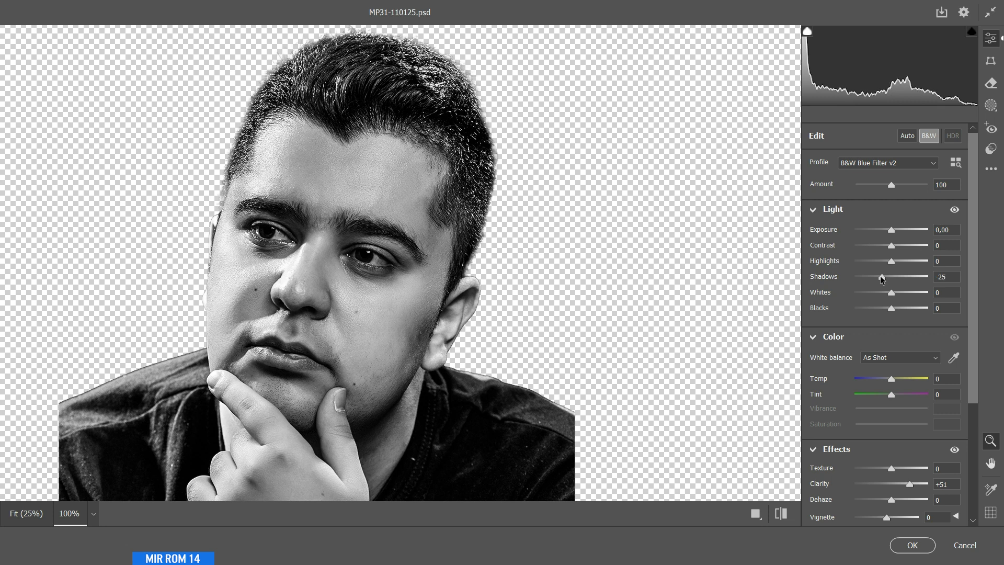
{"action": "left_click", "coordinate": [909, 545]}
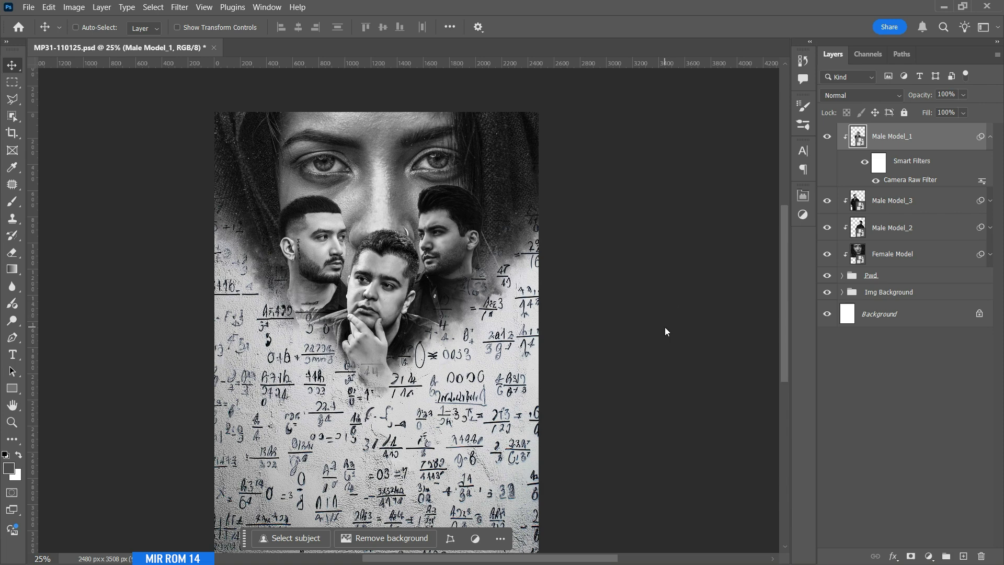
{"action": "left_click", "coordinate": [990, 136]}
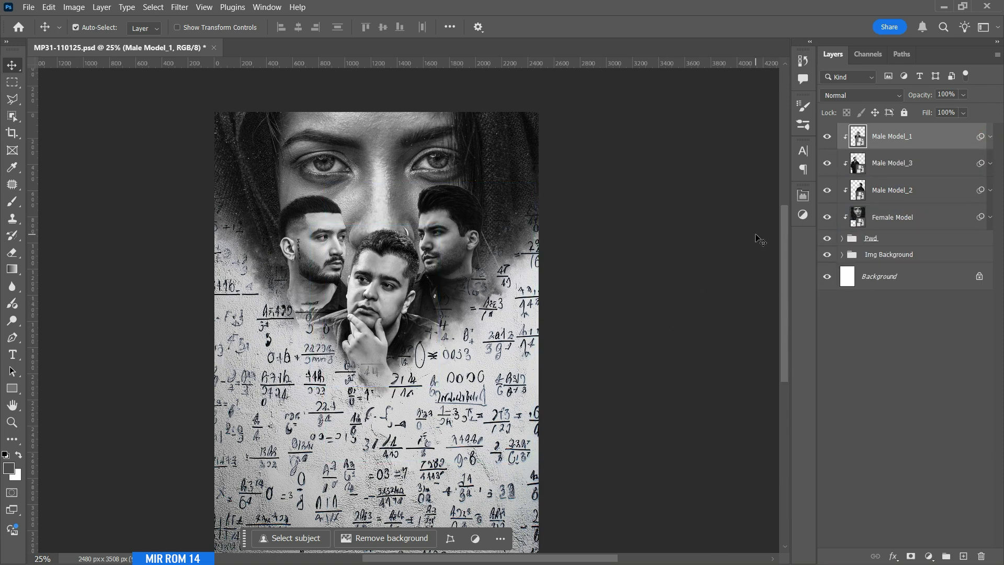
Add a new clipped layer directly above Female Model and set the foreground colour to black (000000)
{"action": "key", "text": "ctrl+minus"}
{"action": "left_click", "coordinate": [897, 191]}
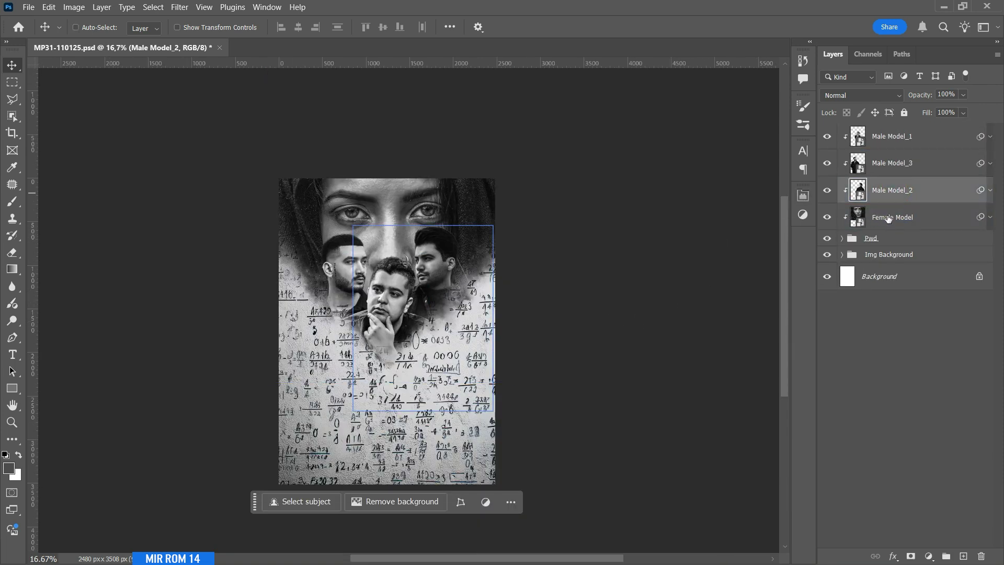
{"action": "left_click", "coordinate": [900, 217]}
{"action": "left_click", "coordinate": [963, 555]}
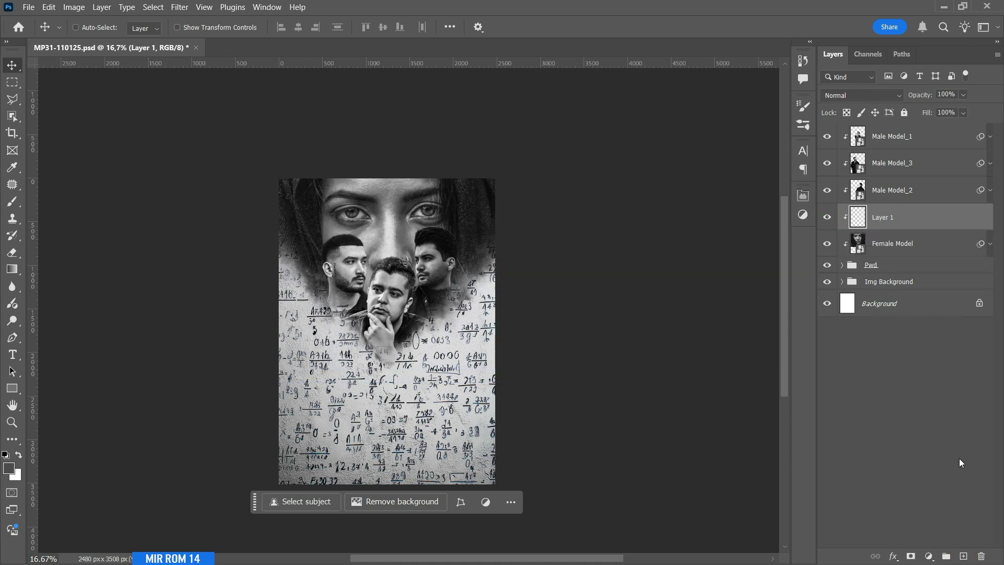
{"action": "left_click", "coordinate": [19, 455]}
{"action": "left_click", "coordinate": [9, 467]}
{"action": "left_click", "coordinate": [477, 269]}
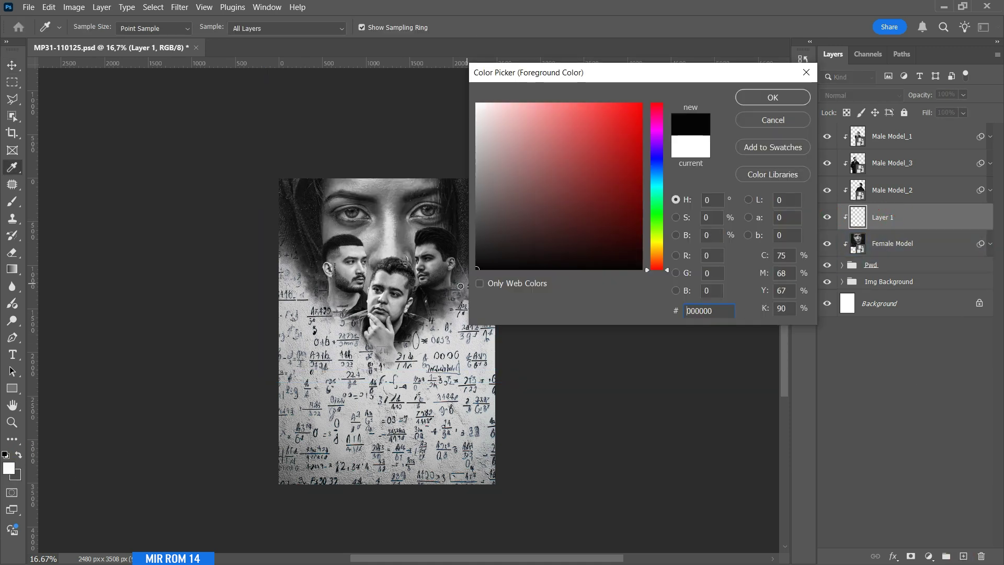
{"action": "left_click", "coordinate": [768, 102]}
Paint soft black shading behind the three men on the new layer with the Soft Round brush at 0% hardness
{"action": "key", "text": "b"}
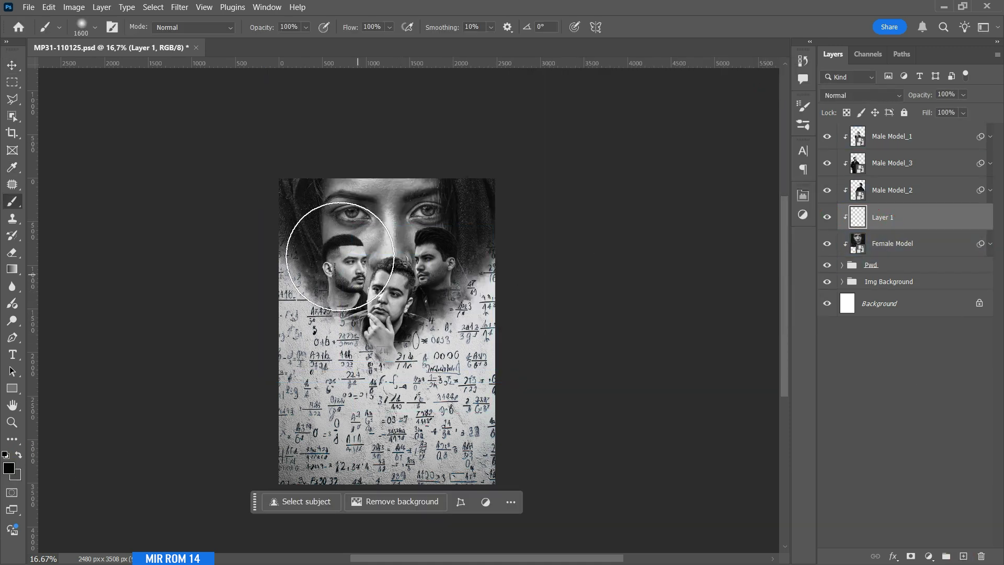
{"action": "right_click", "coordinate": [16, 199]}
{"action": "left_click", "coordinate": [33, 202]}
{"action": "right_click", "coordinate": [390, 270]}
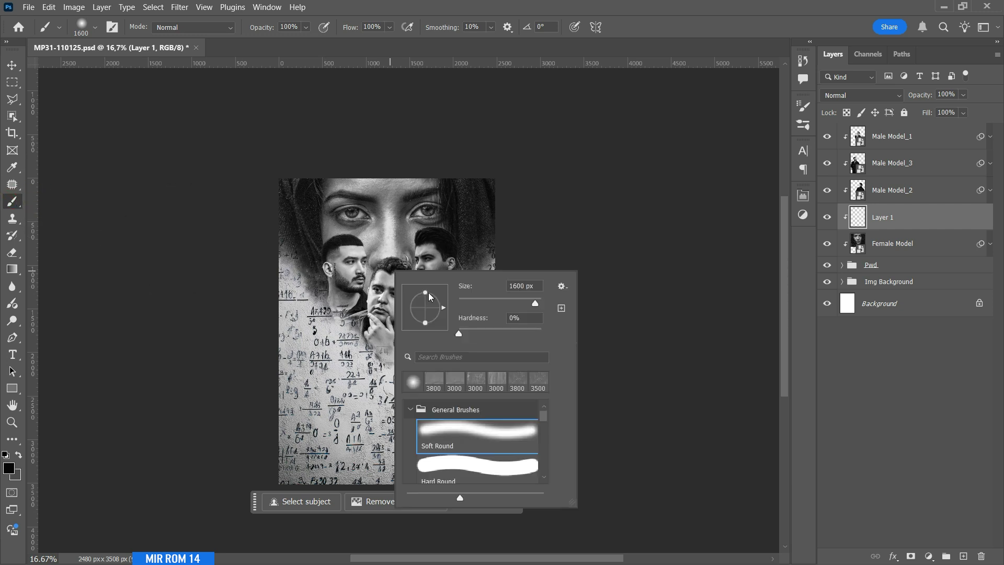
{"action": "mouse_move", "coordinate": [339, 311]}
{"action": "left_mouse_down"}
{"action": "mouse_move", "coordinate": [425, 312]}
{"action": "mouse_move", "coordinate": [430, 291]}
{"action": "mouse_move", "coordinate": [330, 319]}
{"action": "mouse_move", "coordinate": [359, 358]}
{"action": "mouse_move", "coordinate": [386, 337]}
{"action": "mouse_move", "coordinate": [361, 337]}
{"action": "mouse_move", "coordinate": [425, 429]}
{"action": "mouse_move", "coordinate": [353, 352]}
{"action": "left_mouse_up"}
{"action": "key", "text": "ctrl+z"}
{"action": "key", "text": "v"}
{"action": "scroll", "coordinate": [527, 347], "scroll_direction": "up", "scroll_amount": 1}
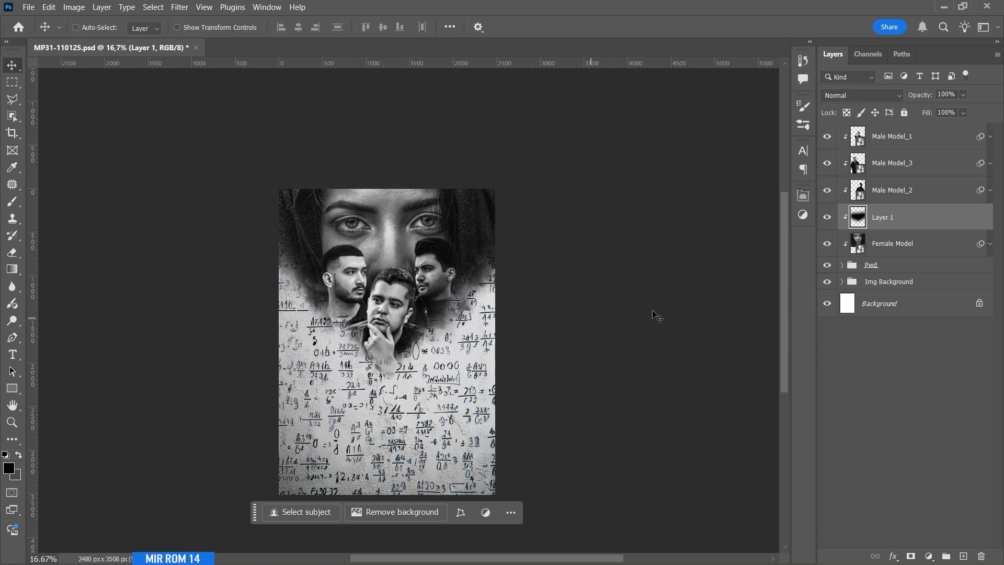
Group the layers from Pwd up to Male Model_1 and name the group Model
{"action": "left_click", "coordinate": [909, 264]}
{"action": "left_click", "coordinate": [925, 138], "text": "shift"}
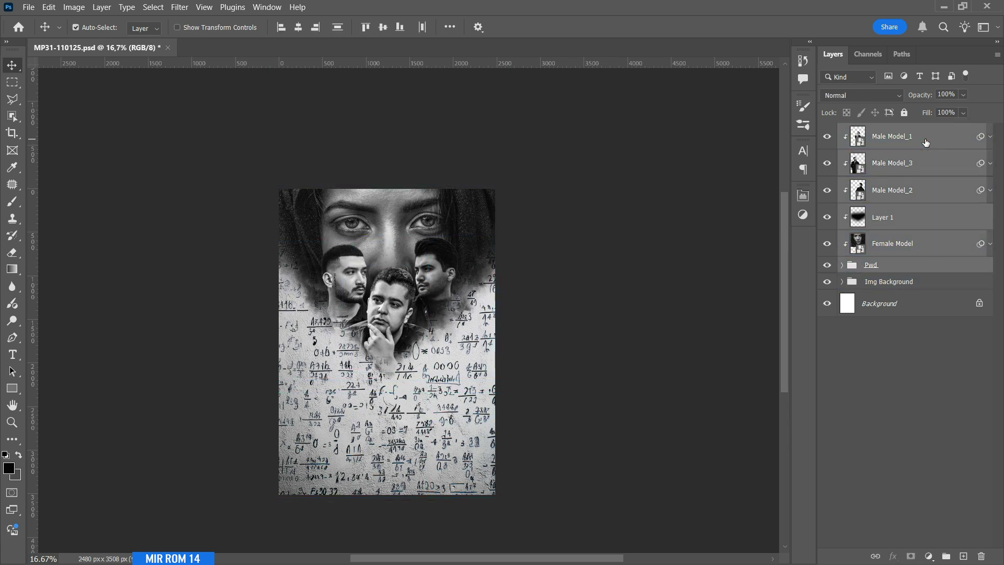
{"action": "key", "text": "ctrl+g"}
{"action": "double_click", "coordinate": [883, 132]}
{"action": "type", "text": "Model"}
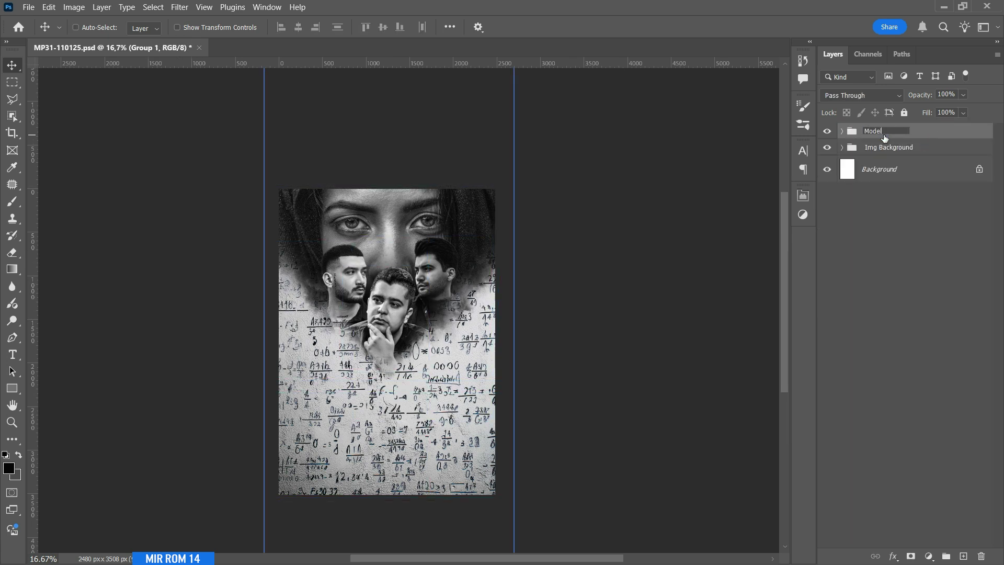
{"action": "key", "text": "Return"}
{"action": "key", "text": "ctrl+plus"}
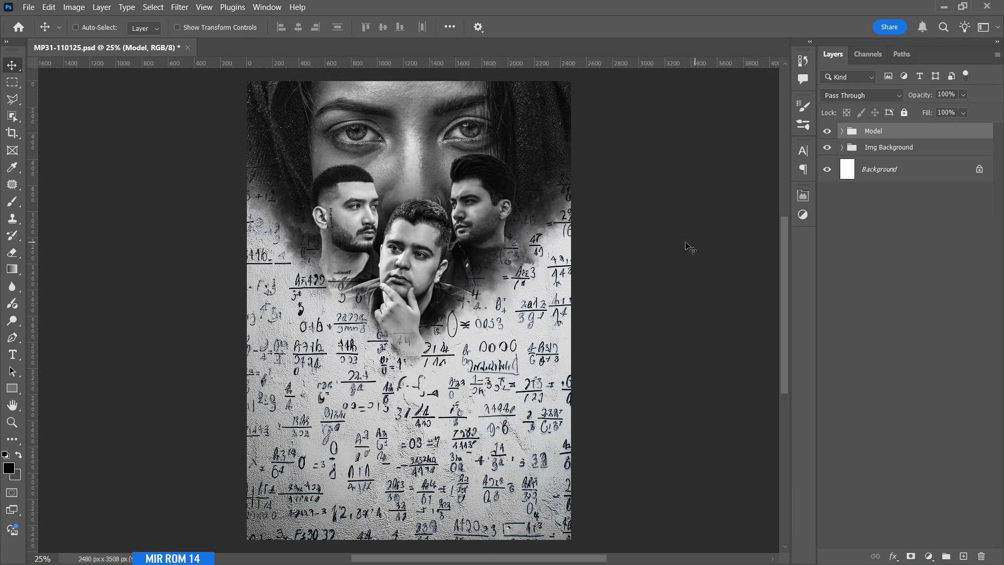
Edit Male Model_2's Camera Raw filter in the Model group with Shadows 0 and collapse the group again
{"action": "left_click", "coordinate": [841, 132]}
{"action": "left_click", "coordinate": [985, 230]}
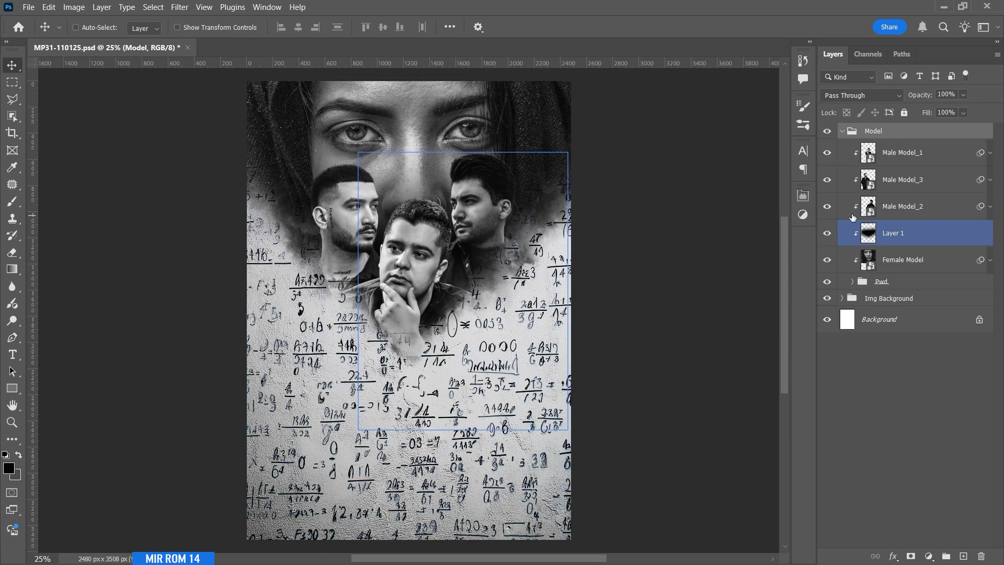
{"action": "left_click", "coordinate": [988, 208]}
{"action": "double_click", "coordinate": [925, 250]}
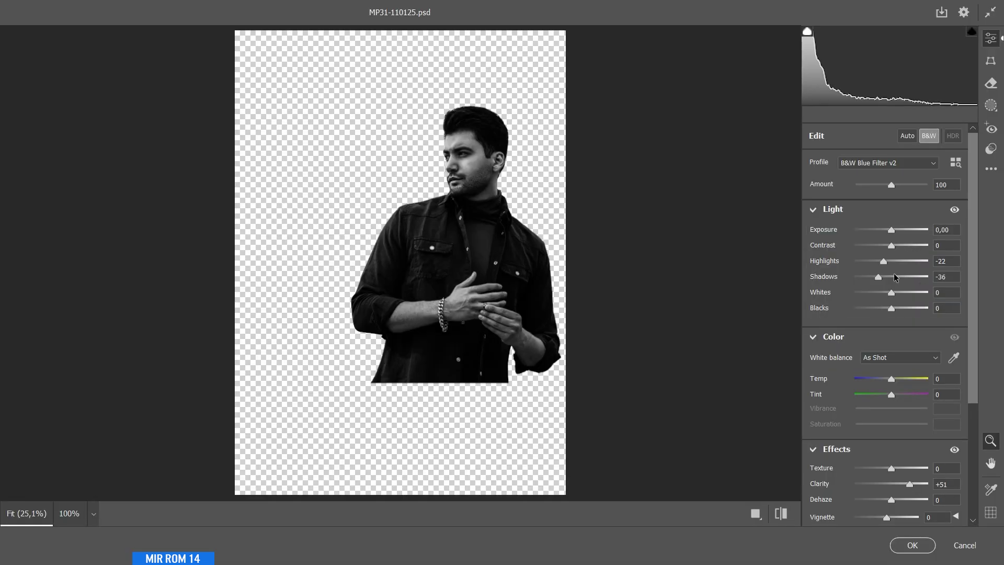
{"action": "left_click_drag", "start_coordinate": [880, 278], "coordinate": [892, 281]}
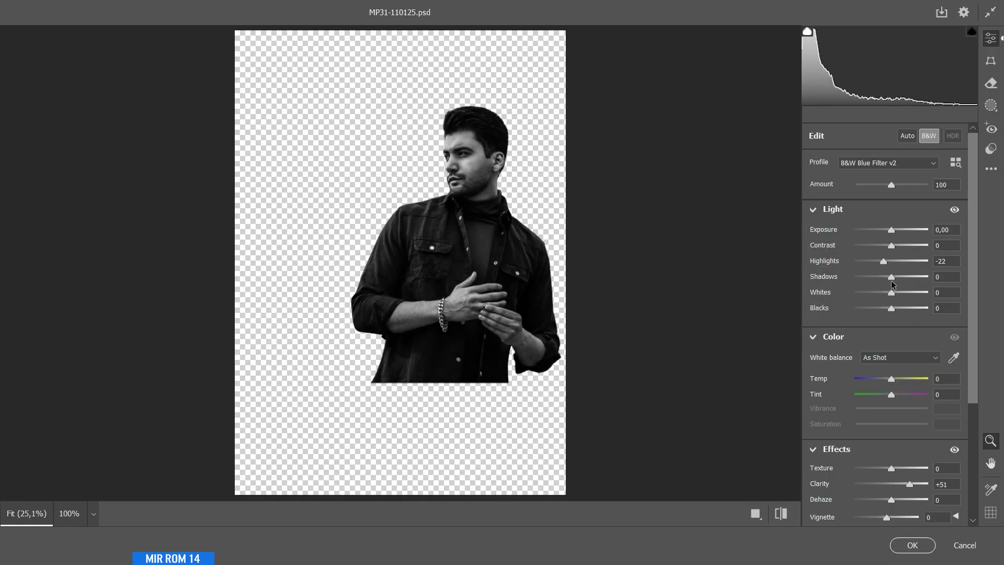
{"action": "left_click", "coordinate": [912, 545]}
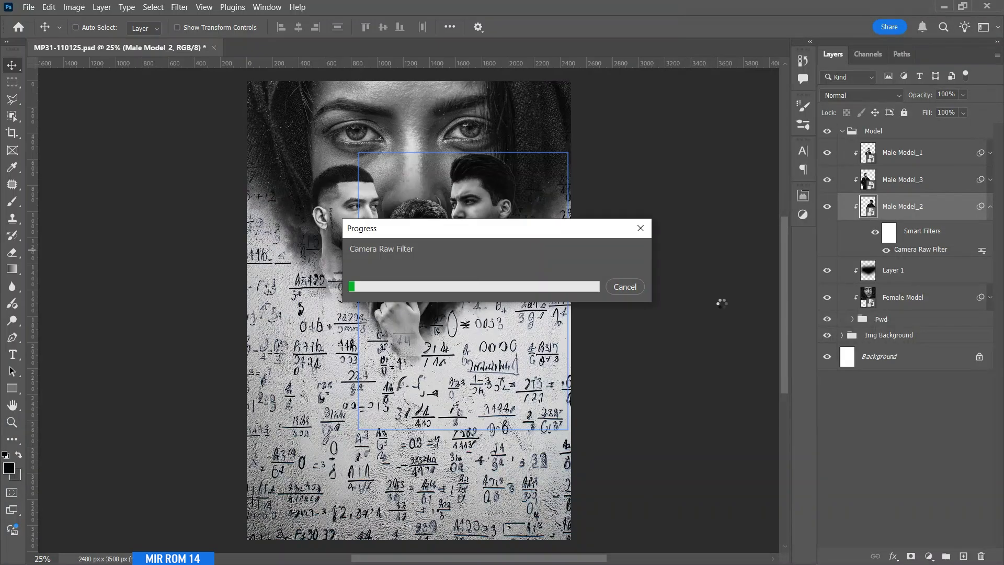
{"action": "left_click", "coordinate": [989, 206]}
{"action": "left_click", "coordinate": [888, 130]}
{"action": "left_click", "coordinate": [841, 131]}
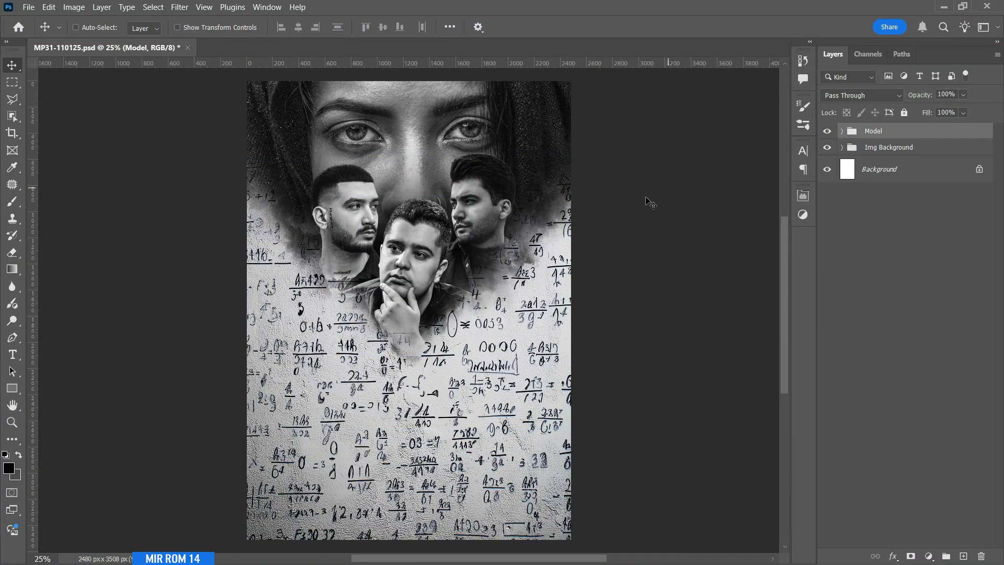
Place the Knife image on the poster, scale it down slightly and move it below the men
{"action": "left_click", "coordinate": [28, 7]}
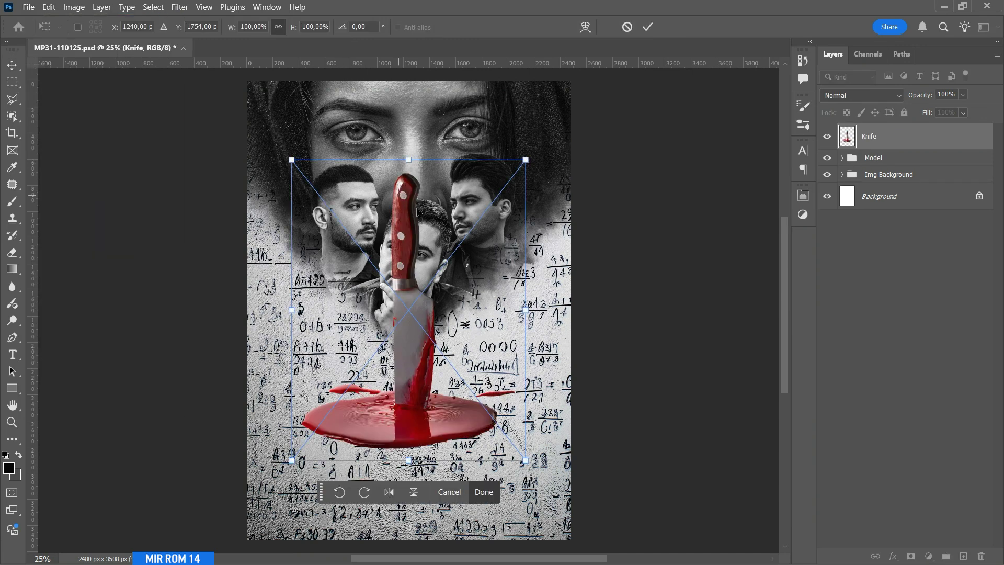
{"action": "left_click_drag", "start_coordinate": [418, 208], "coordinate": [420, 287]}
{"action": "left_click_drag", "start_coordinate": [530, 237], "coordinate": [510, 262]}
{"action": "mouse_move", "coordinate": [442, 300]}
{"action": "left_mouse_down"}
{"action": "mouse_move", "coordinate": [440, 326]}
{"action": "mouse_move", "coordinate": [440, 313]}
{"action": "left_mouse_up"}
Nudge the knife into the middle of the poster's width using the guides, commit the placement and hide the guides
{"action": "scroll", "coordinate": [439, 324], "scroll_direction": "down", "scroll_amount": 7}
{"action": "key", "text": "ctrl+;"}
{"action": "key", "text": "shift+Left"}
{"action": "key", "text": "shift+Left"}
{"action": "key", "text": "shift+Left"}
{"action": "key", "text": "shift+Left"}
{"action": "key", "text": "shift+Right"}
{"action": "key", "text": "Return"}
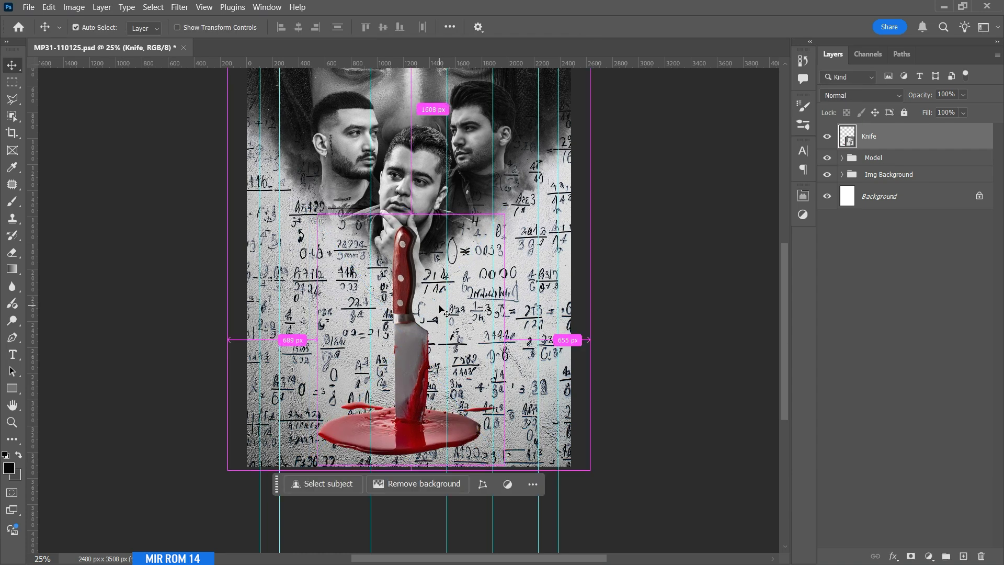
{"action": "key", "text": "ctrl+;"}
{"action": "key", "text": "ctrl+minus"}
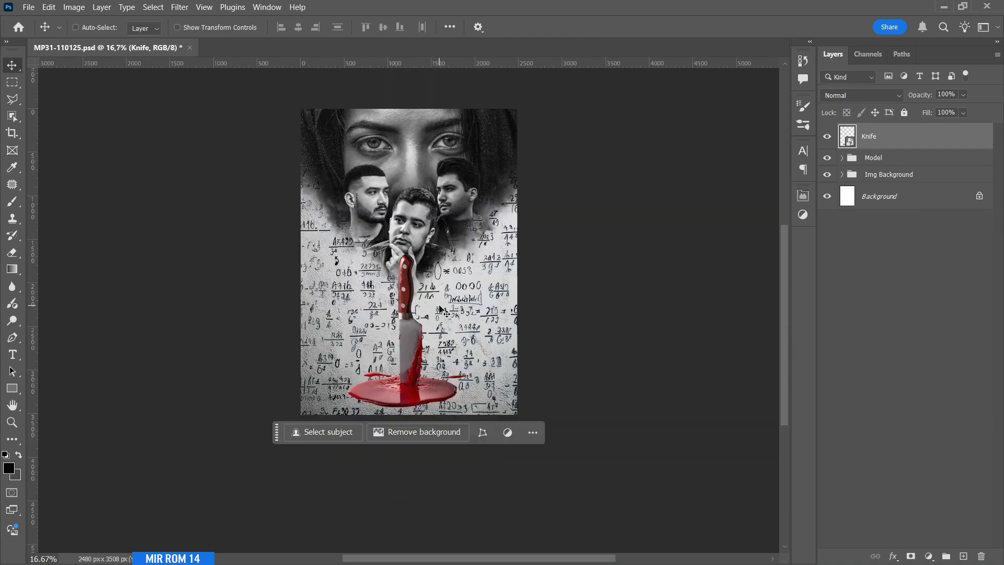
Add a layer mask to the Irregular formula number pattern layer in the Img Background group
{"action": "left_click", "coordinate": [841, 174]}
{"action": "left_click", "coordinate": [896, 222]}
{"action": "left_click", "coordinate": [830, 226]}
{"action": "left_click", "coordinate": [829, 224]}
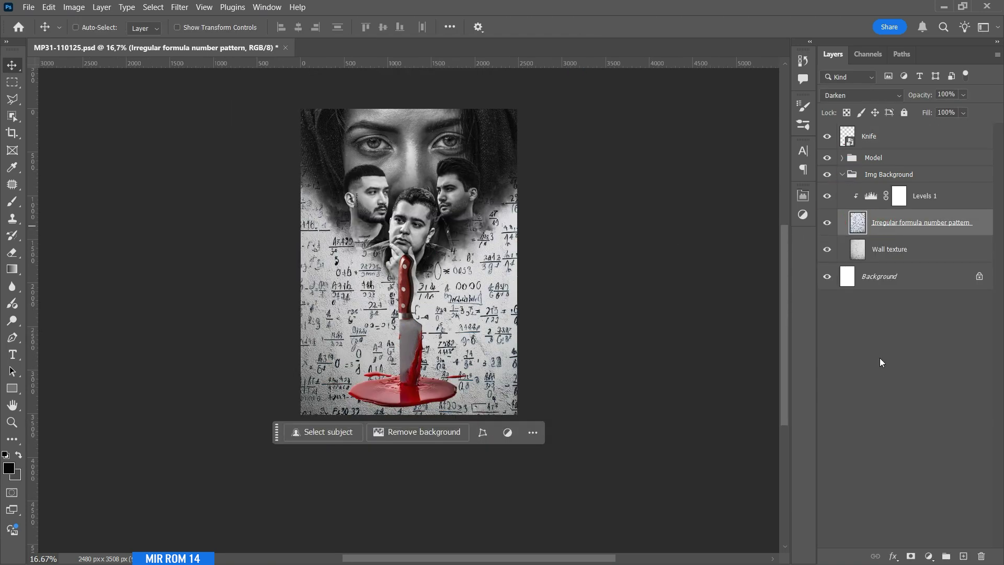
{"action": "left_click", "coordinate": [909, 556]}
{"action": "left_click", "coordinate": [543, 426]}
{"action": "left_click", "coordinate": [553, 504]}
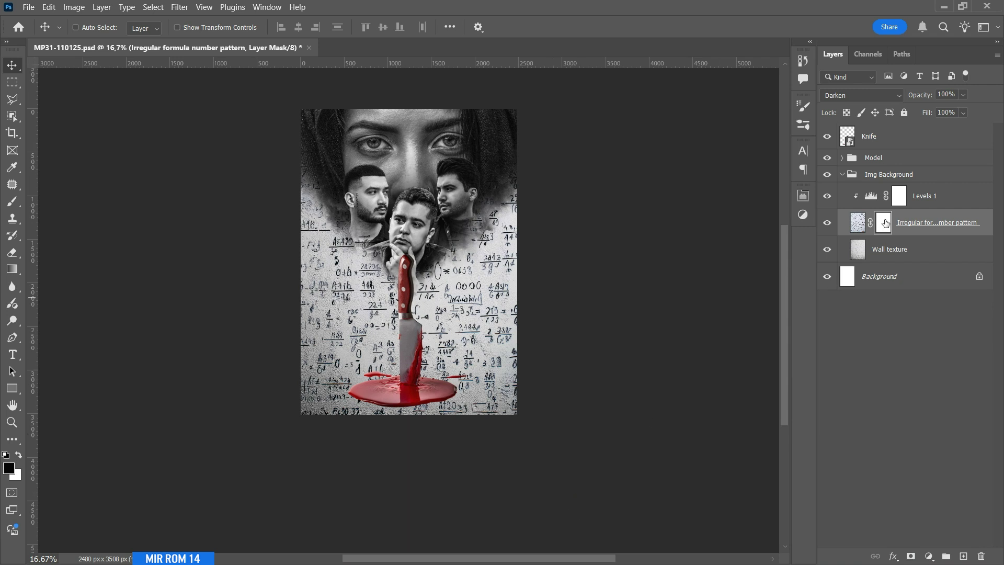
Fade the formula pattern out across the lower part of the poster by painting its mask black, and collapse the Img Background group
{"action": "key", "text": "b"}
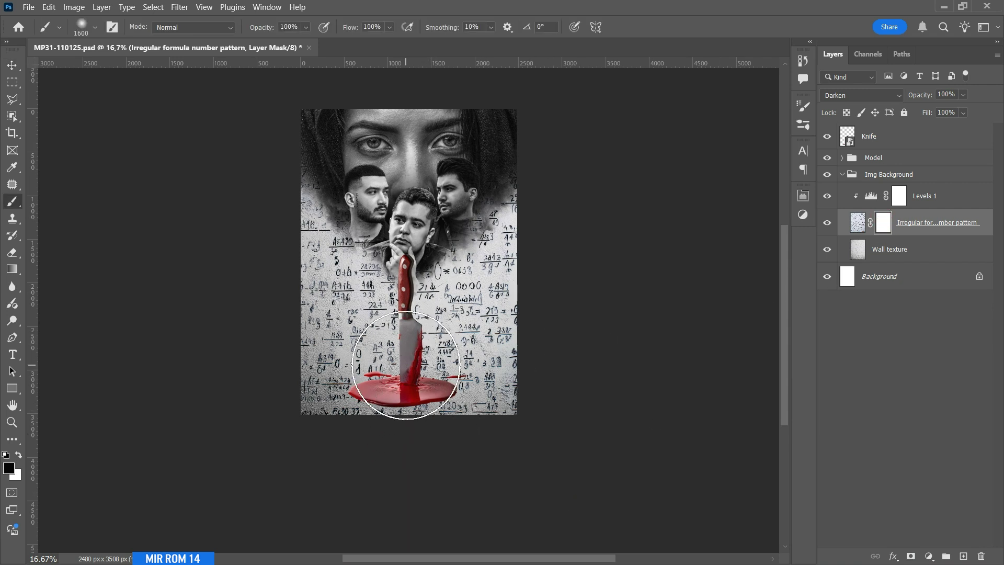
{"action": "mouse_move", "coordinate": [369, 398]}
{"action": "left_mouse_down"}
{"action": "mouse_move", "coordinate": [236, 407]}
{"action": "mouse_move", "coordinate": [262, 361]}
{"action": "mouse_move", "coordinate": [307, 394]}
{"action": "mouse_move", "coordinate": [481, 408]}
{"action": "mouse_move", "coordinate": [546, 370]}
{"action": "mouse_move", "coordinate": [439, 353]}
{"action": "mouse_move", "coordinate": [372, 361]}
{"action": "mouse_move", "coordinate": [312, 404]}
{"action": "mouse_move", "coordinate": [419, 371]}
{"action": "mouse_move", "coordinate": [405, 402]}
{"action": "mouse_move", "coordinate": [370, 431]}
{"action": "mouse_move", "coordinate": [377, 408]}
{"action": "mouse_move", "coordinate": [488, 393]}
{"action": "mouse_move", "coordinate": [468, 390]}
{"action": "left_mouse_up"}
{"action": "key", "text": "v"}
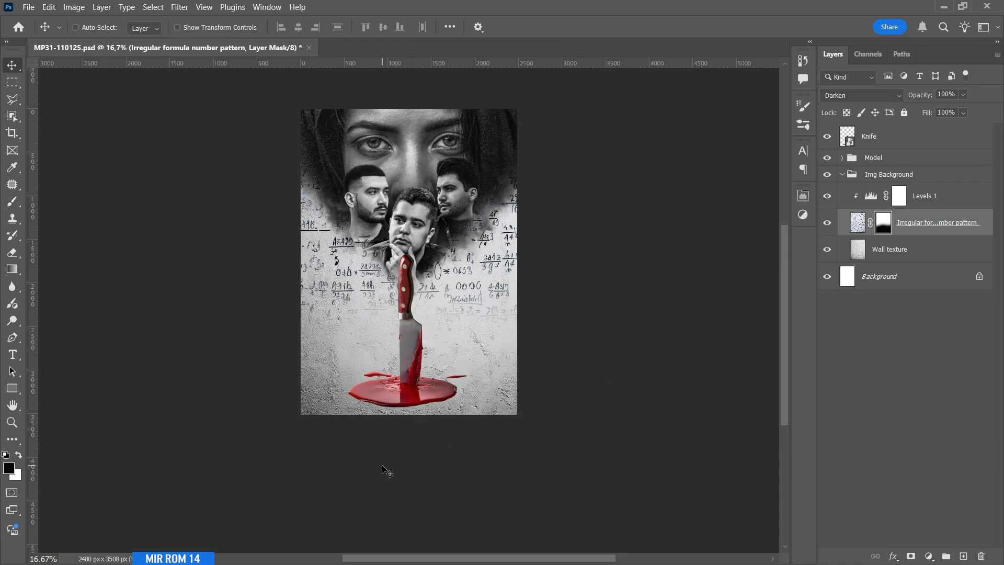
{"action": "left_click", "coordinate": [843, 175]}
Add a Levels adjustment clipped to the Knife layer with input levels 43, 0,80 and 241
{"action": "left_click", "coordinate": [880, 143]}
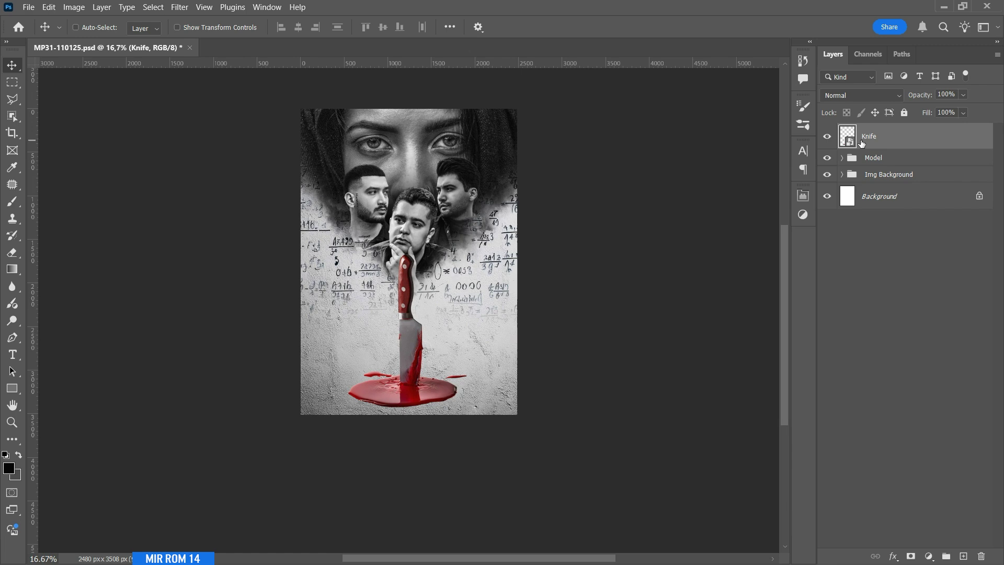
{"action": "scroll", "coordinate": [673, 298], "scroll_direction": "up", "scroll_amount": 2}
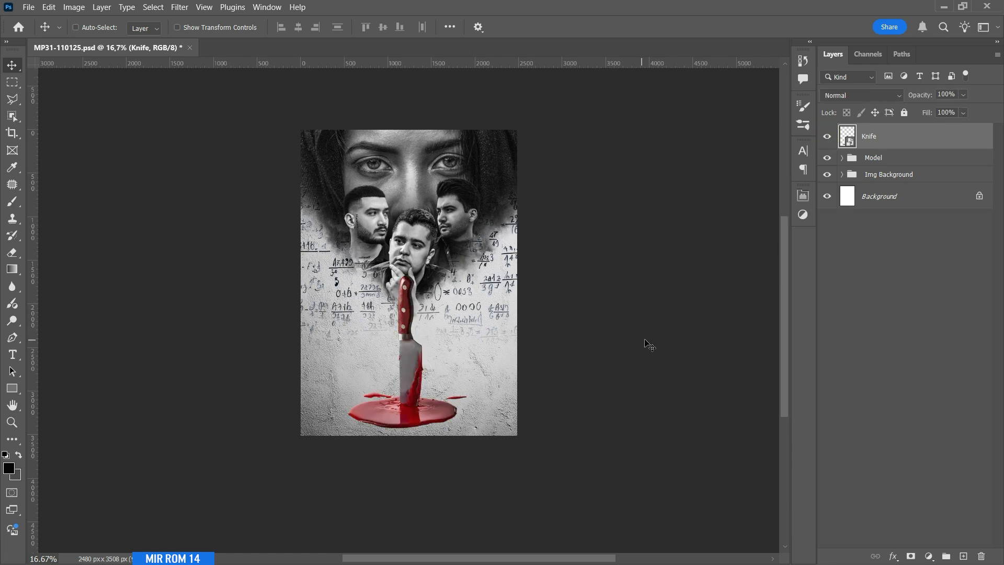
{"action": "left_click", "coordinate": [929, 556]}
{"action": "left_click", "coordinate": [910, 384]}
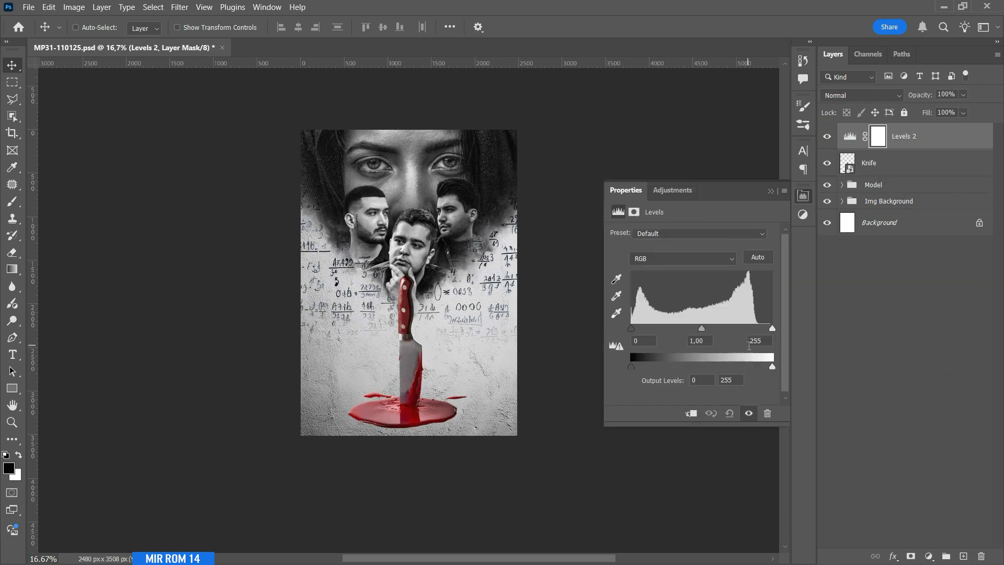
{"action": "left_click", "coordinate": [696, 414]}
{"action": "key", "text": "ctrl+plus"}
{"action": "left_click_drag", "start_coordinate": [632, 328], "coordinate": [658, 338]}
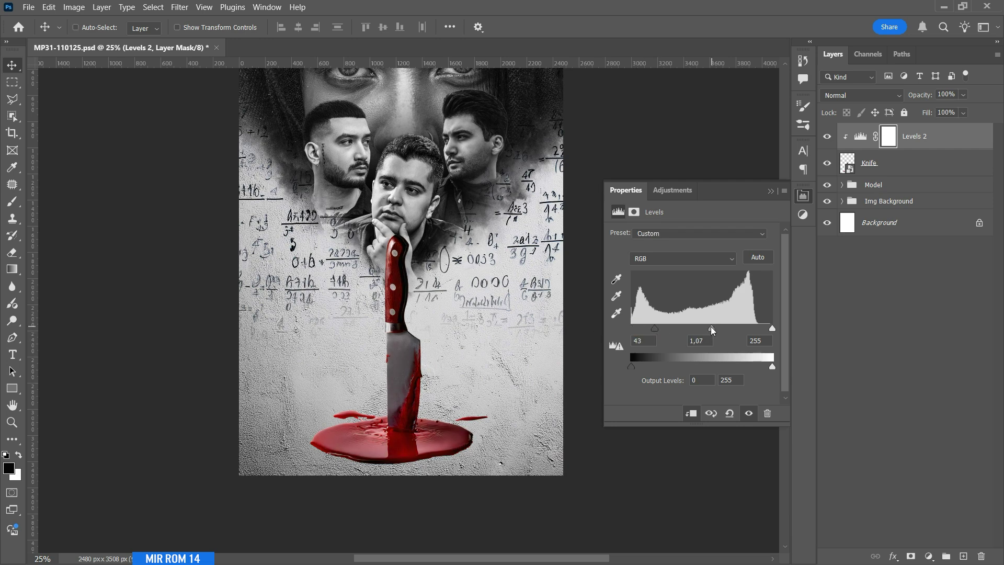
{"action": "left_click_drag", "start_coordinate": [714, 330], "coordinate": [721, 334]}
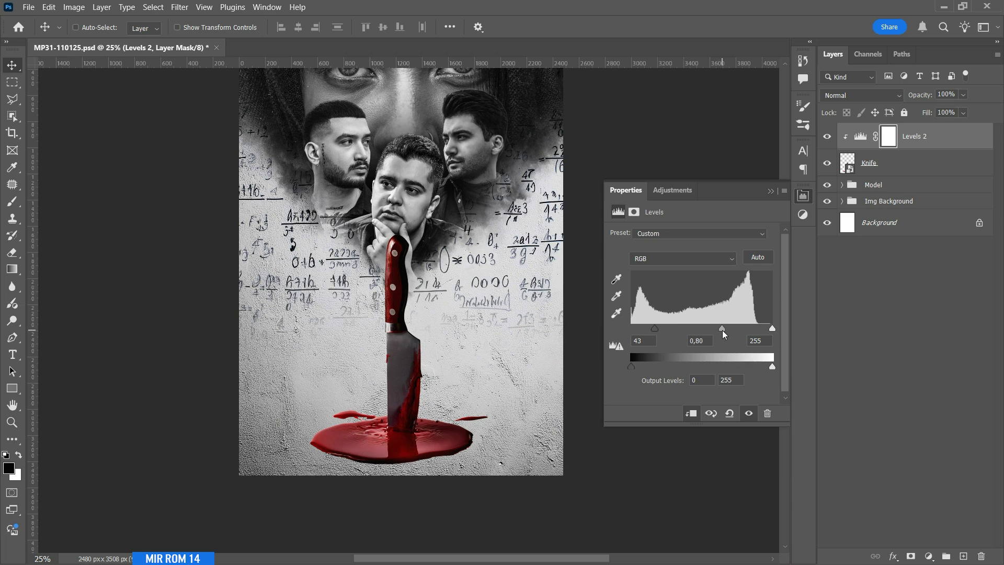
{"action": "left_click_drag", "start_coordinate": [772, 331], "coordinate": [768, 331]}
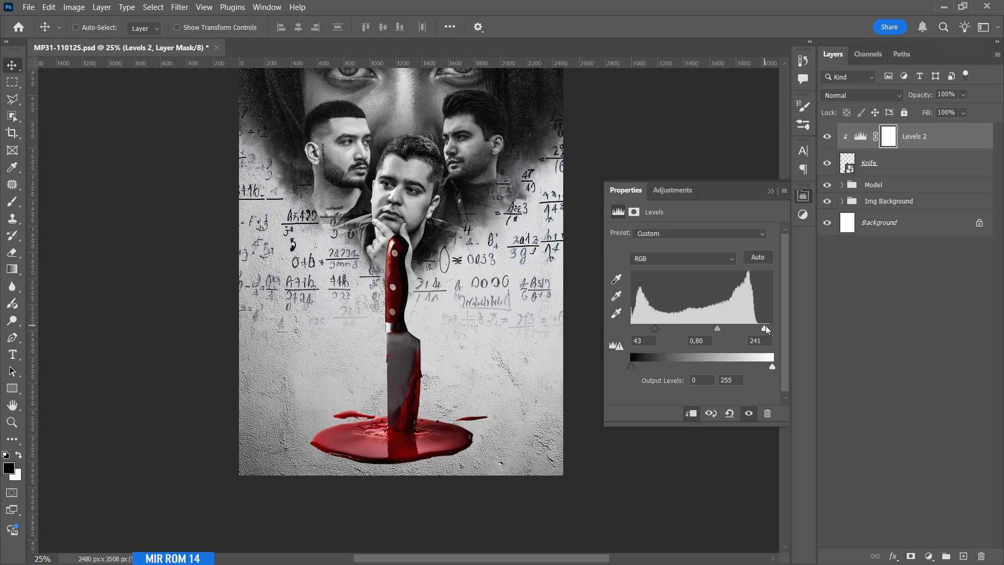
{"action": "left_click", "coordinate": [769, 192]}
Mask the Levels 2 darkening off the left side of the knife handle with a smaller black brush
{"action": "key", "text": "b"}
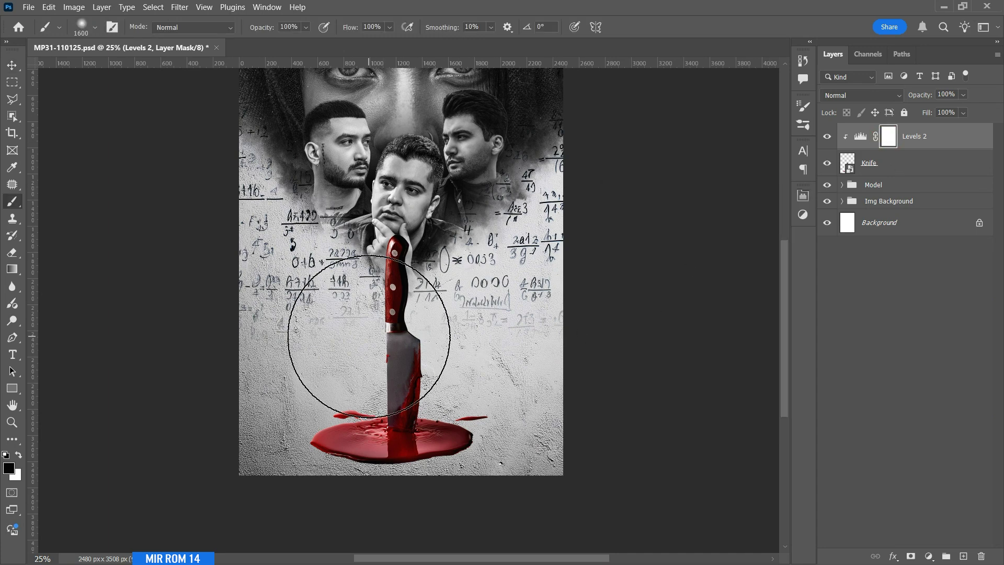
{"action": "key", "text": "bracketleft"}
{"action": "key", "text": "bracketleft"}
{"action": "key", "text": "bracketleft"}
{"action": "key", "text": "bracketleft"}
{"action": "left_click_drag", "start_coordinate": [360, 241], "coordinate": [354, 275]}
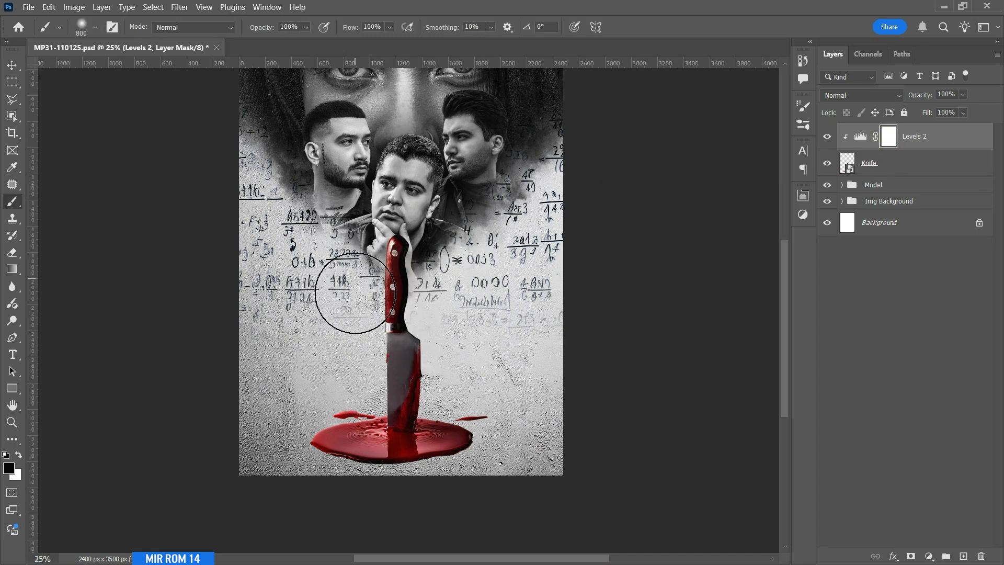
{"action": "scroll", "coordinate": [354, 274], "scroll_direction": "up", "scroll_amount": 1}
{"action": "key", "text": "bracketleft"}
{"action": "key", "text": "bracketleft"}
{"action": "key", "text": "bracketleft"}
{"action": "key", "text": "bracketleft"}
{"action": "left_click_drag", "start_coordinate": [382, 210], "coordinate": [384, 271]}
Mask the Levels 2 darkening off the left side of the blade and the blood pool with a larger brush
{"action": "key", "text": "bracketright"}
{"action": "mouse_move", "coordinate": [385, 314]}
{"action": "left_mouse_down"}
{"action": "mouse_move", "coordinate": [384, 414]}
{"action": "mouse_move", "coordinate": [266, 457]}
{"action": "left_mouse_up"}
{"action": "key", "text": "bracketright"}
{"action": "key", "text": "bracketright"}
{"action": "scroll", "coordinate": [311, 408], "scroll_direction": "down", "scroll_amount": 2}
{"action": "key", "text": "x"}
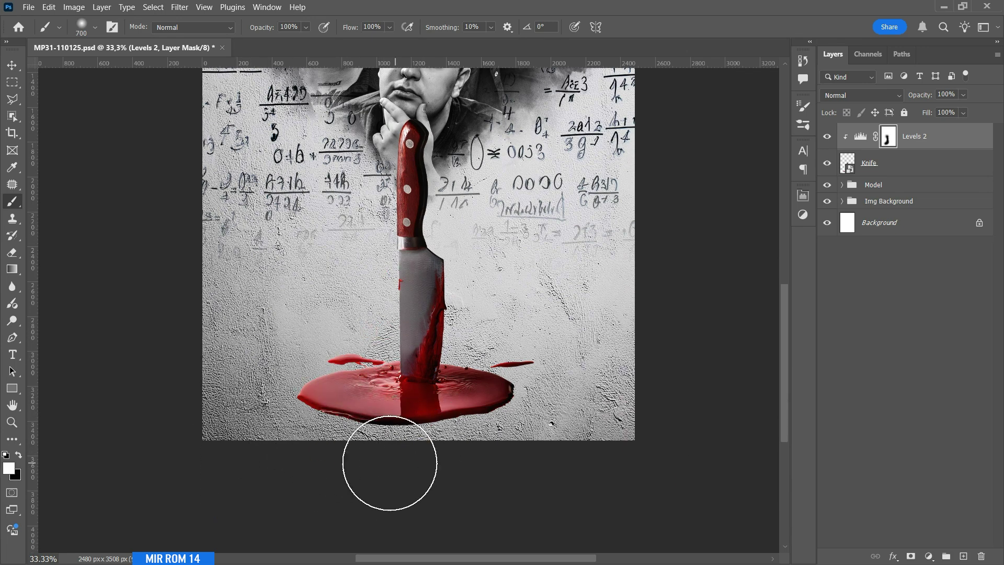
{"action": "key", "text": "v"}
{"action": "scroll", "coordinate": [496, 377], "scroll_direction": "up", "scroll_amount": 2}
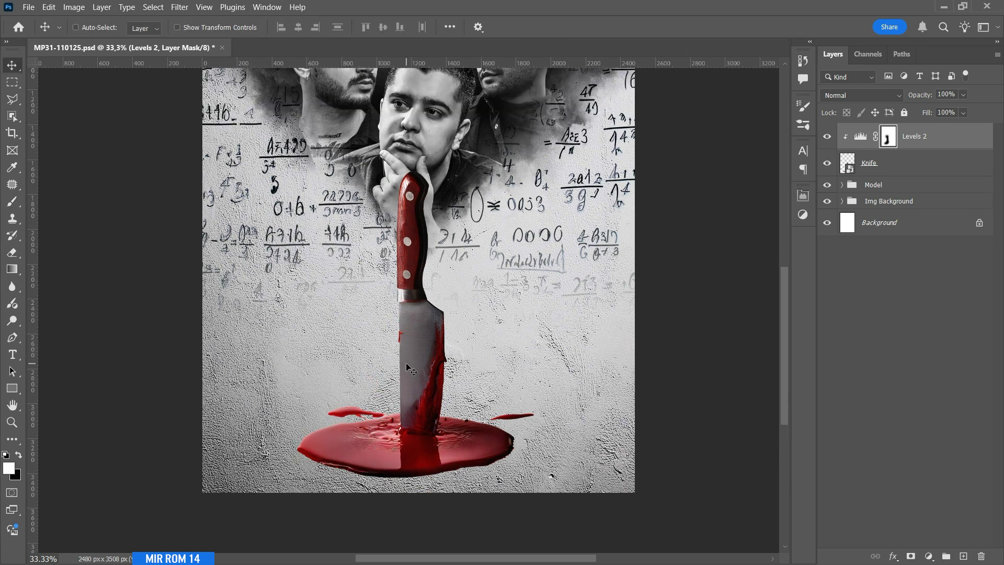
Add a second Levels adjustment clipped to the knife, lower its white input level to brighten it, and invert its mask to black
{"action": "left_click", "coordinate": [928, 556]}
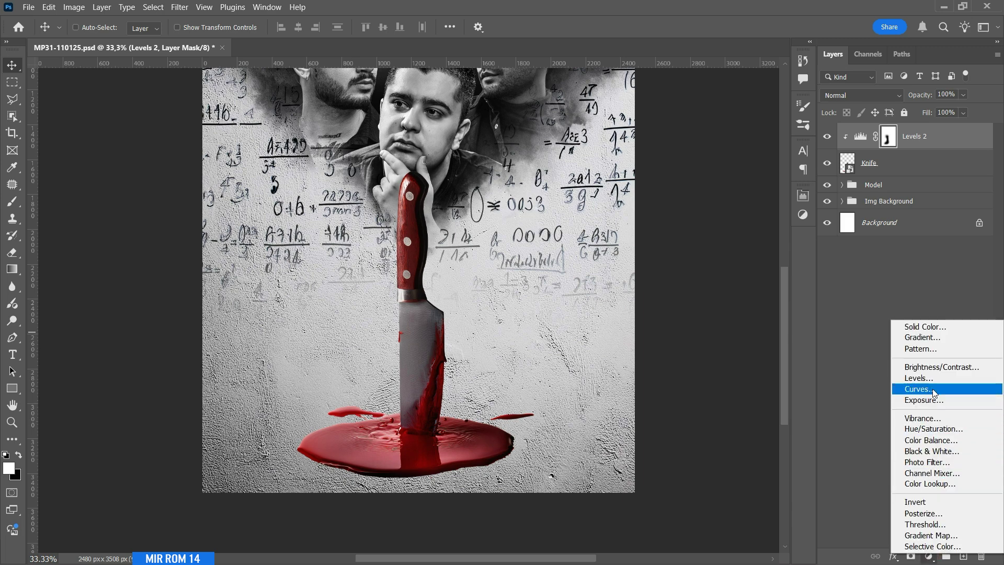
{"action": "left_click", "coordinate": [912, 379]}
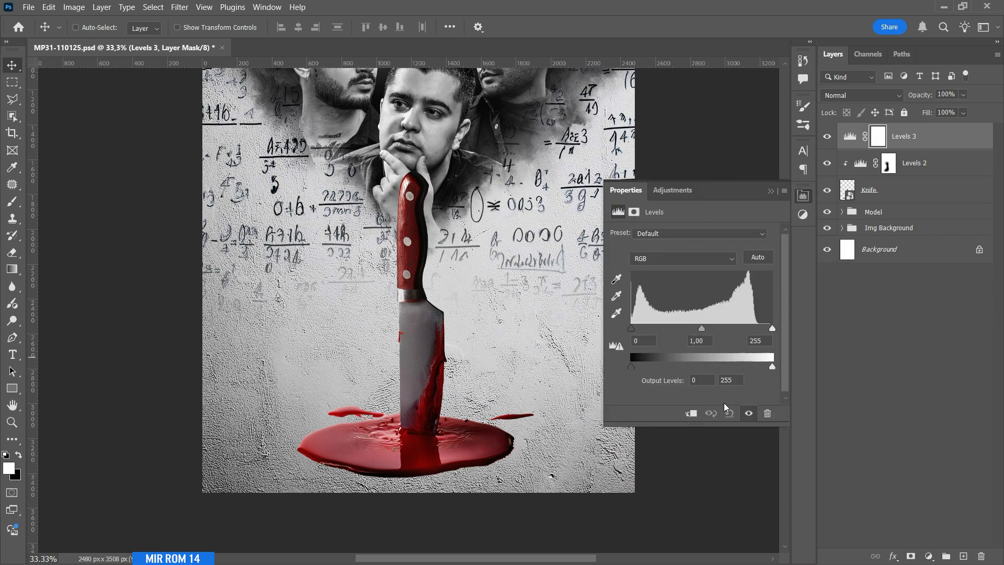
{"action": "left_click", "coordinate": [691, 413]}
{"action": "left_click_drag", "start_coordinate": [772, 328], "coordinate": [728, 328]}
{"action": "left_click", "coordinate": [804, 195]}
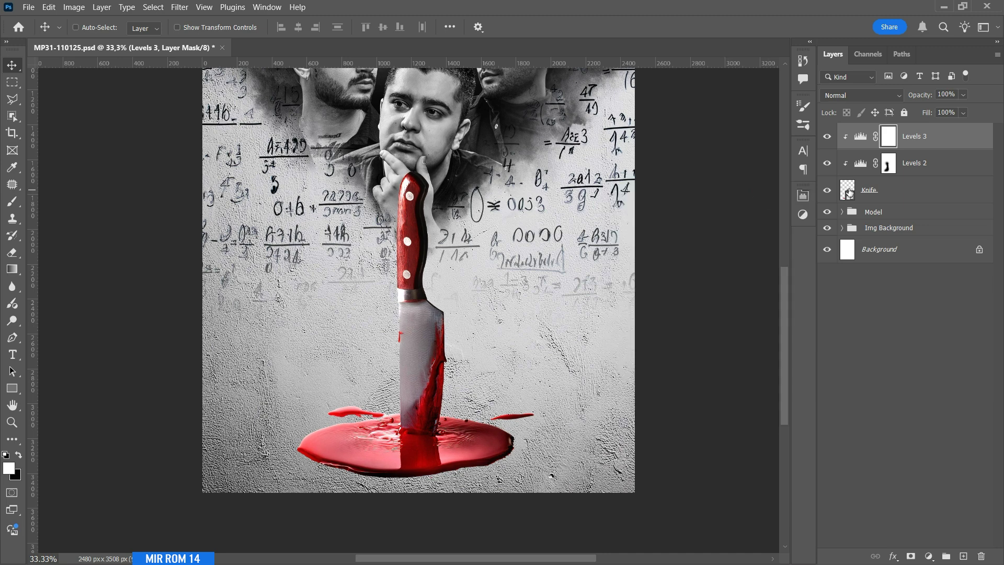
{"action": "key", "text": "ctrl+i"}
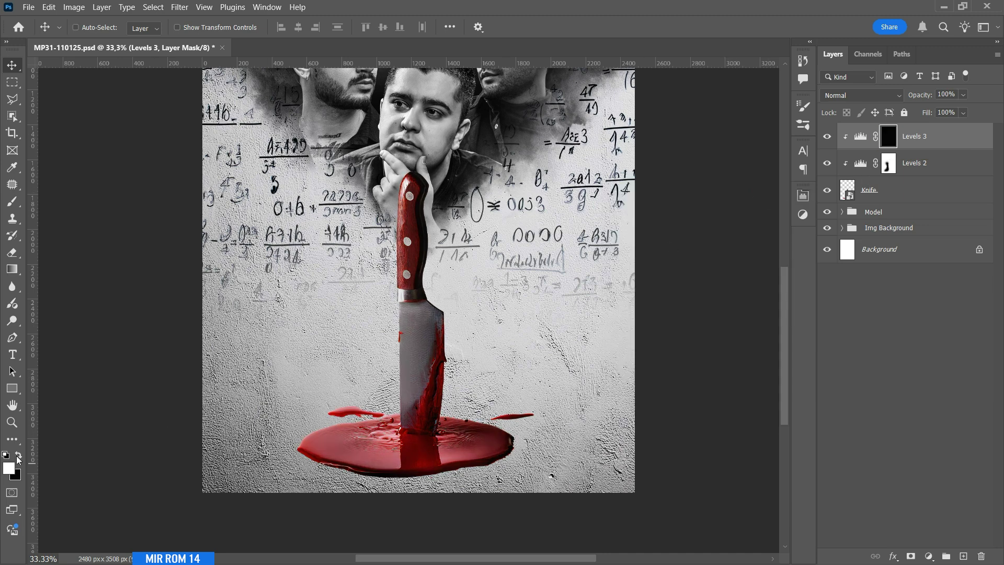
Paint white on the Levels 3 mask to brighten the left side of the blade and the blood pool
{"action": "key", "text": "b"}
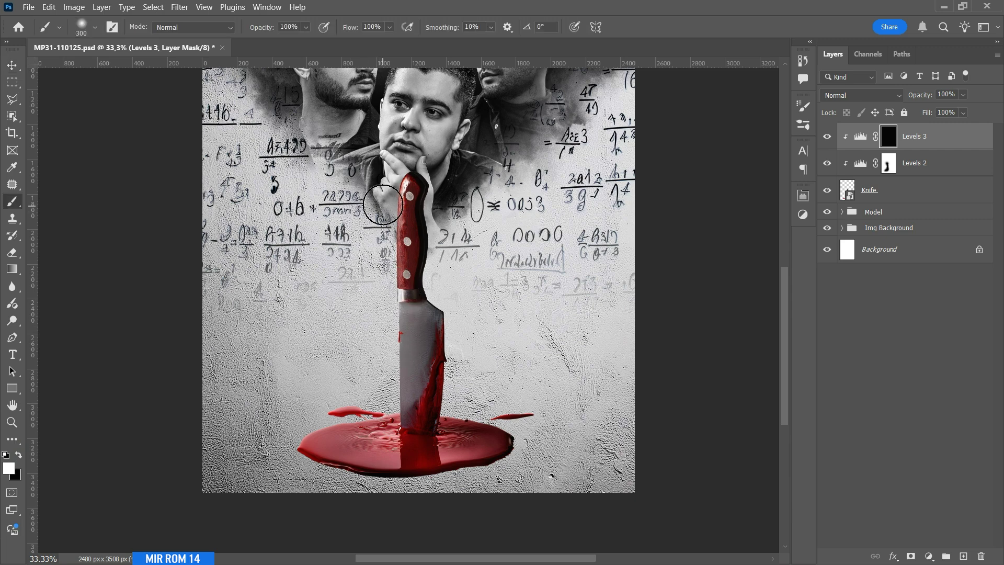
{"action": "key", "text": "bracketright"}
{"action": "mouse_move", "coordinate": [386, 323]}
{"action": "left_mouse_down"}
{"action": "mouse_move", "coordinate": [393, 358]}
{"action": "mouse_move", "coordinate": [356, 400]}
{"action": "left_mouse_up"}
{"action": "left_click_drag", "start_coordinate": [273, 28], "coordinate": [238, 34]}
{"action": "left_click_drag", "start_coordinate": [380, 413], "coordinate": [365, 420]}
{"action": "key", "text": "v"}
{"action": "key", "text": "ctrl+minus"}
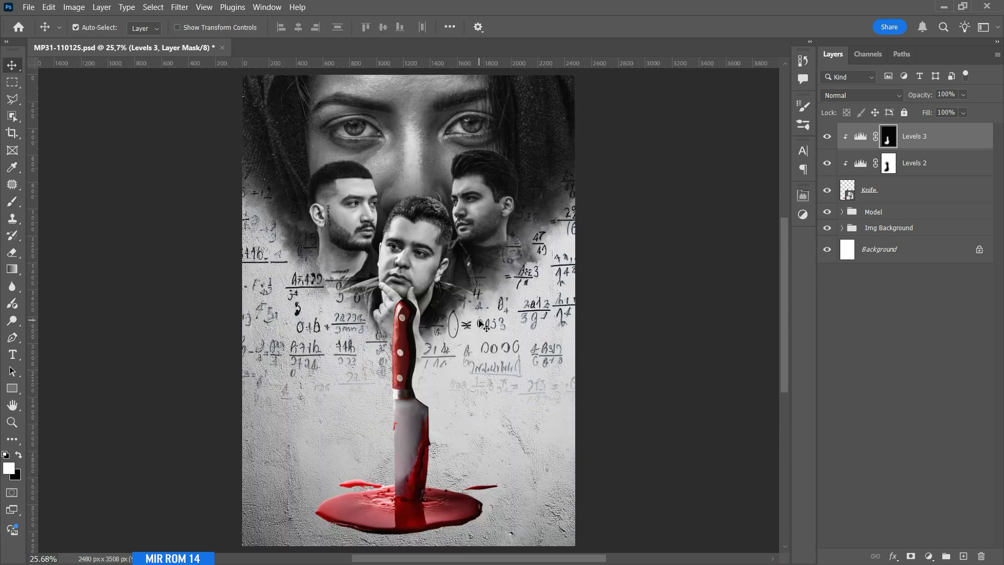
Group the Knife layer with its two Levels adjustments, name the group Knife and save the document
{"action": "double_click", "coordinate": [871, 189]}
{"action": "key", "text": "ctrl+c"}
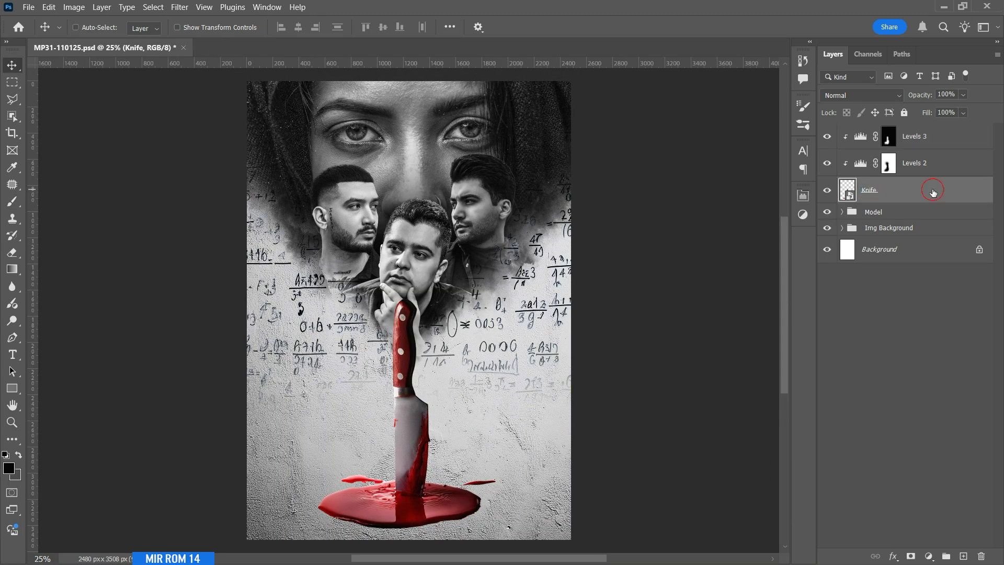
{"action": "left_click", "coordinate": [933, 191]}
{"action": "left_click", "coordinate": [945, 140], "text": "shift"}
{"action": "key", "text": "ctrl+g"}
{"action": "double_click", "coordinate": [883, 133]}
{"action": "key", "text": "ctrl+v"}
{"action": "key", "text": "Return"}
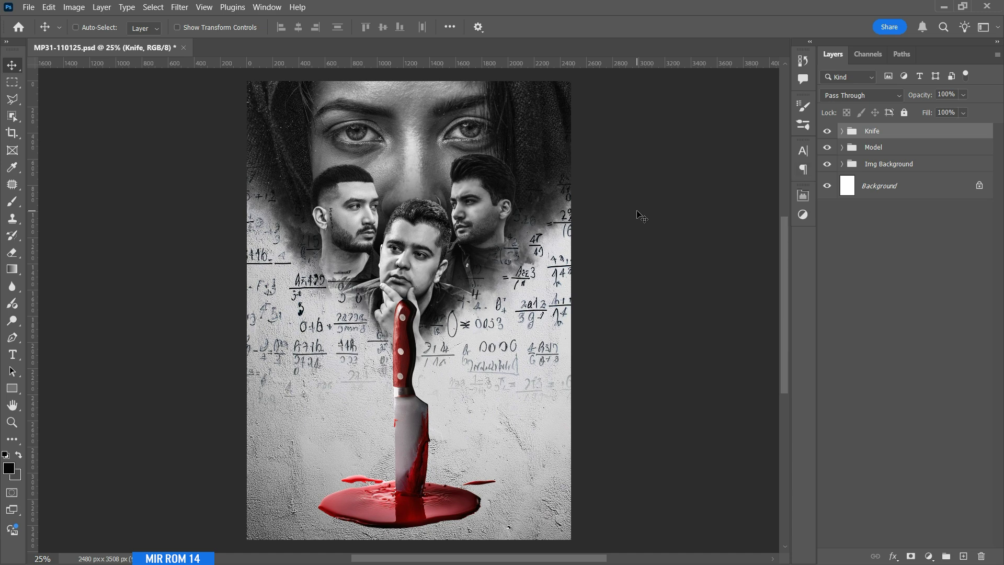
{"action": "key", "text": "ctrl+s"}
Add a Color Lookup adjustment above the groups with the filmstock_50.3dl LUT and set its blend mode to Darken
{"action": "left_click", "coordinate": [929, 555]}
{"action": "left_click", "coordinate": [949, 487]}
{"action": "left_click", "coordinate": [716, 235]}
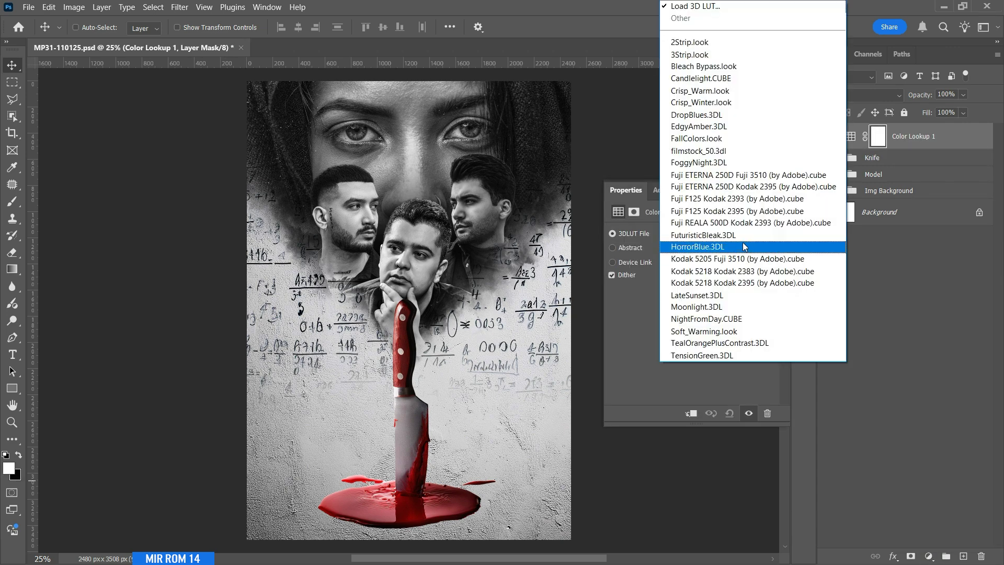
{"action": "left_click", "coordinate": [725, 152]}
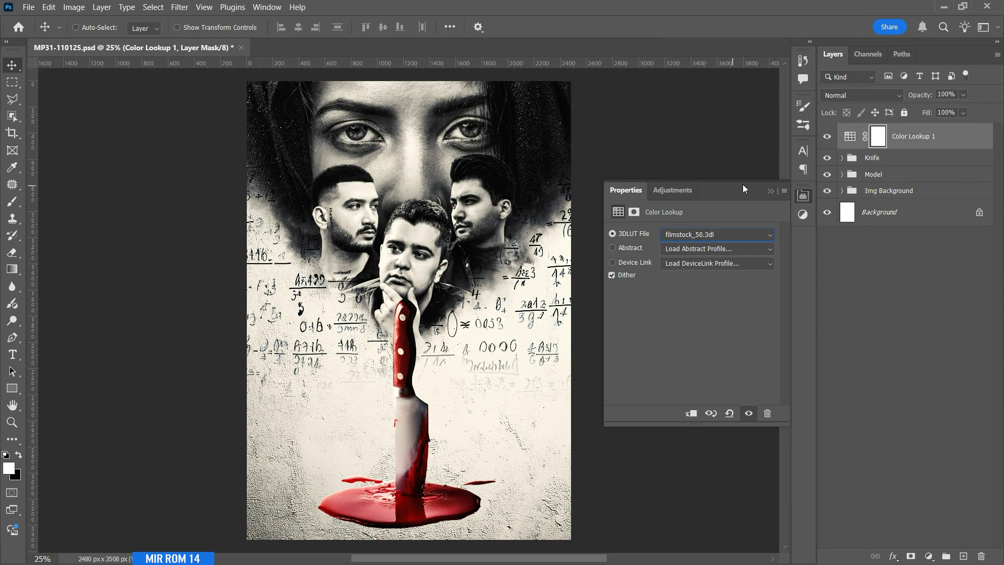
{"action": "left_click", "coordinate": [856, 95]}
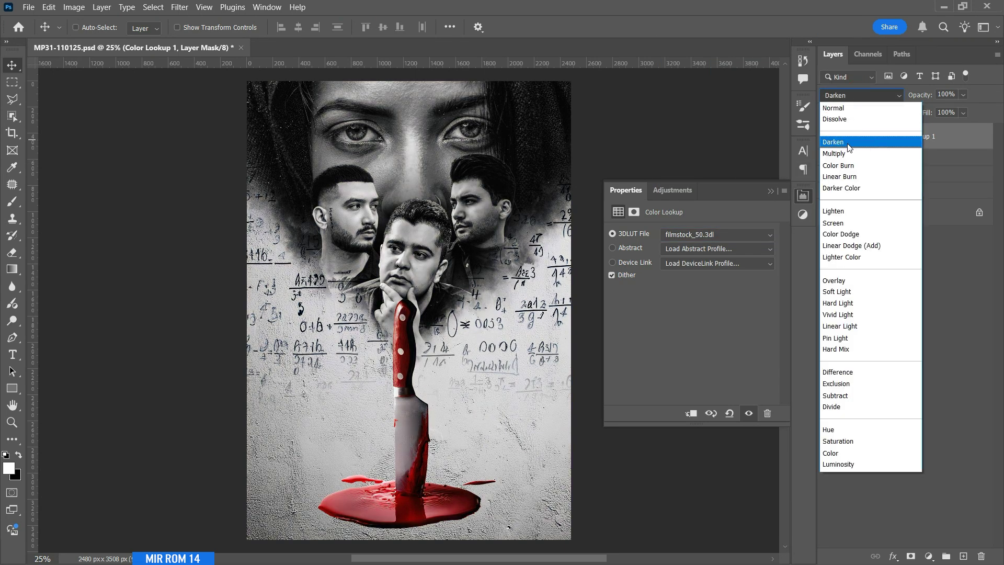
{"action": "left_click", "coordinate": [848, 144]}
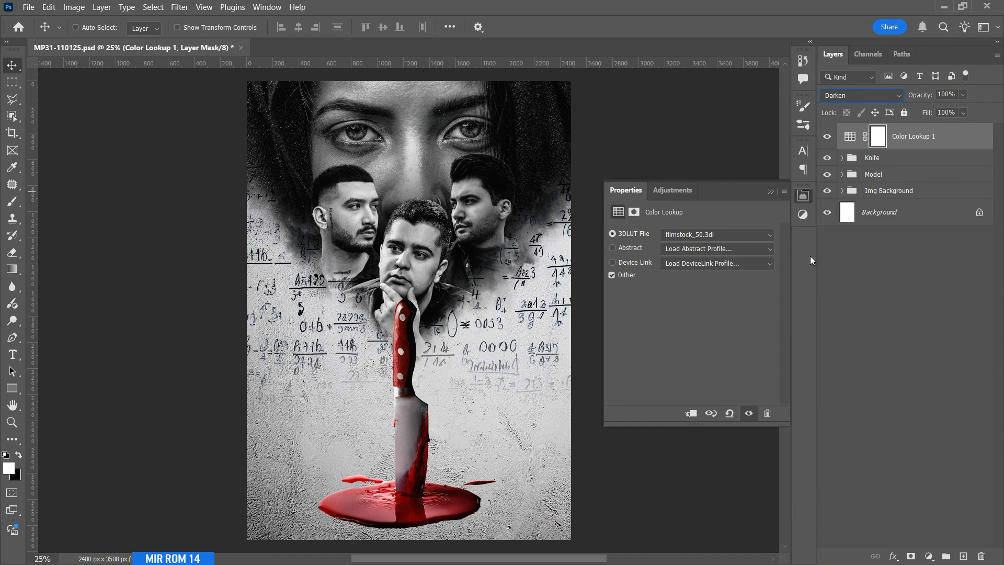
{"action": "left_click", "coordinate": [770, 191]}
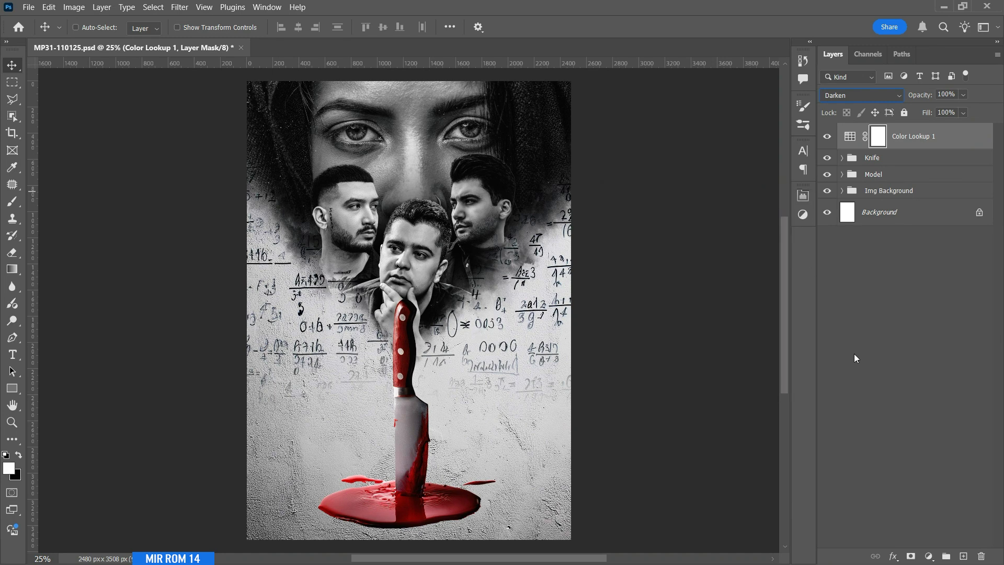
Add a second Color Lookup adjustment with the 3Strip.look LUT and compare the poster with and without it
{"action": "left_click", "coordinate": [929, 555]}
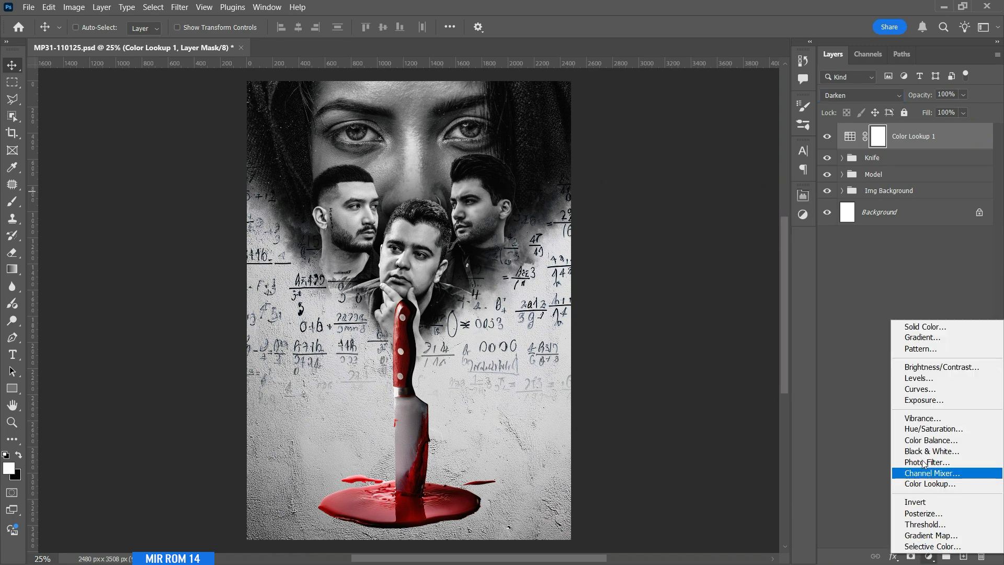
{"action": "left_click", "coordinate": [935, 484]}
{"action": "left_click", "coordinate": [745, 235]}
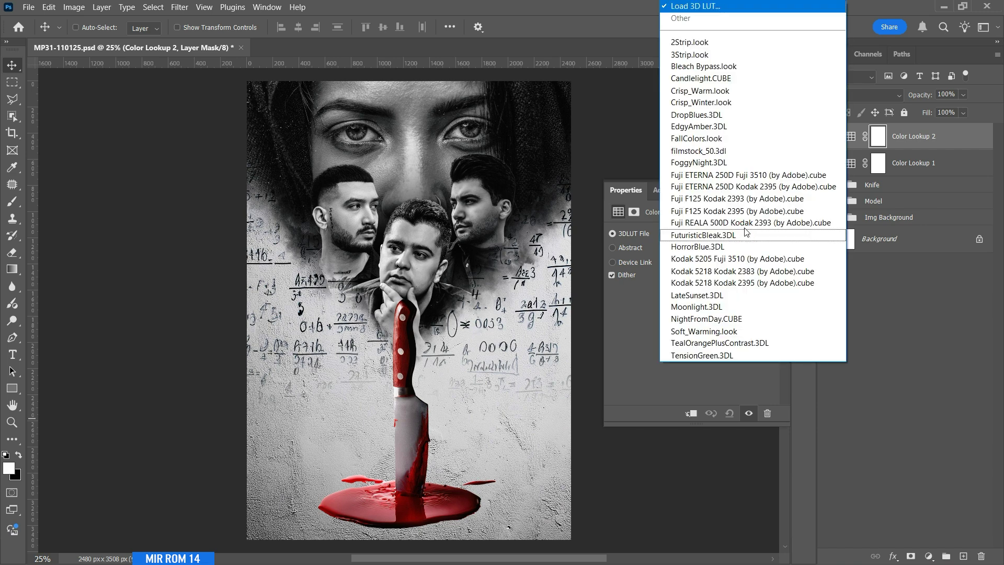
{"action": "left_click", "coordinate": [728, 54]}
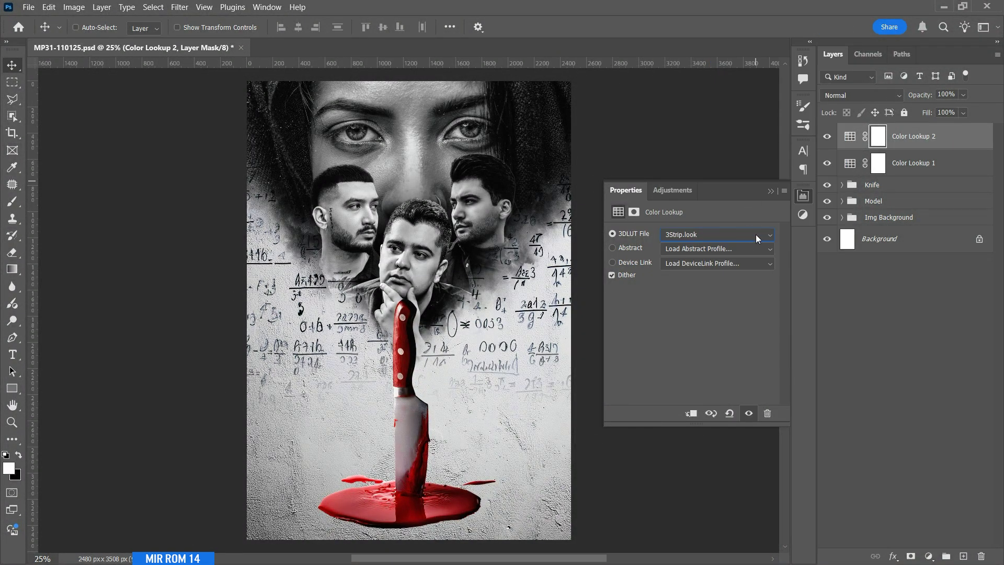
{"action": "left_click", "coordinate": [766, 190]}
{"action": "left_click", "coordinate": [827, 138]}
{"action": "left_click", "coordinate": [827, 138]}
{"action": "left_click", "coordinate": [827, 139]}
{"action": "left_click", "coordinate": [827, 140]}
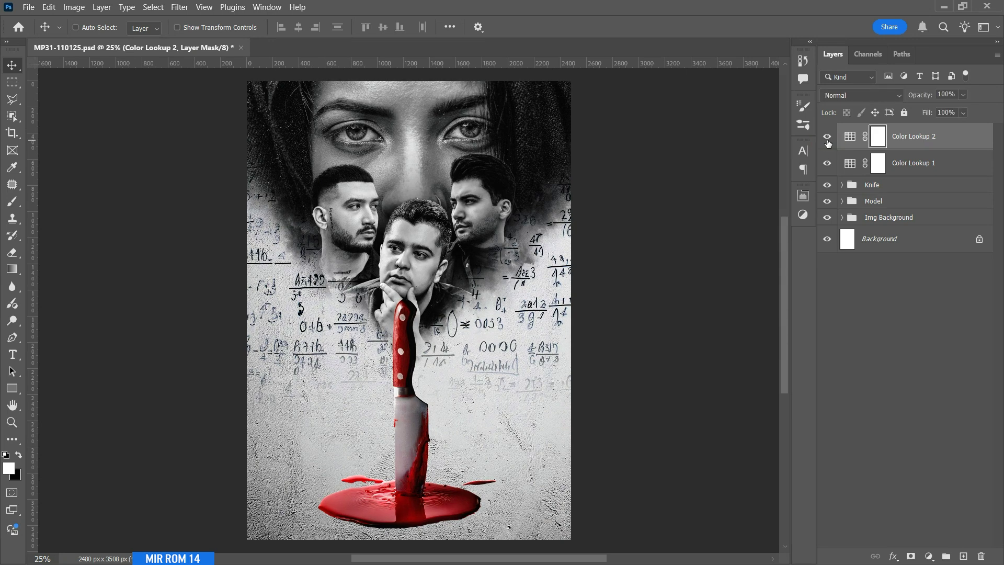
{"action": "double_click", "coordinate": [849, 138]}
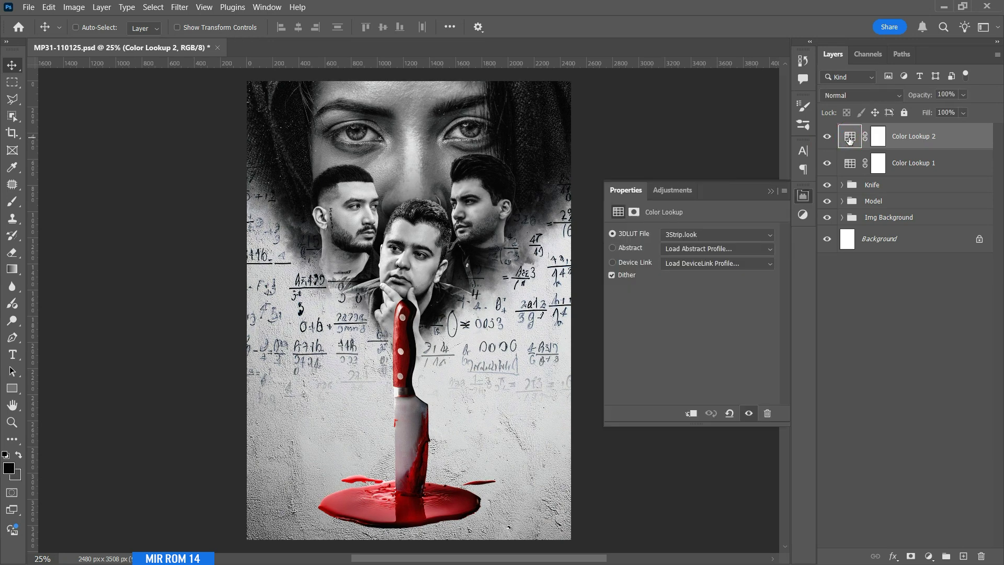
{"action": "left_click", "coordinate": [772, 191]}
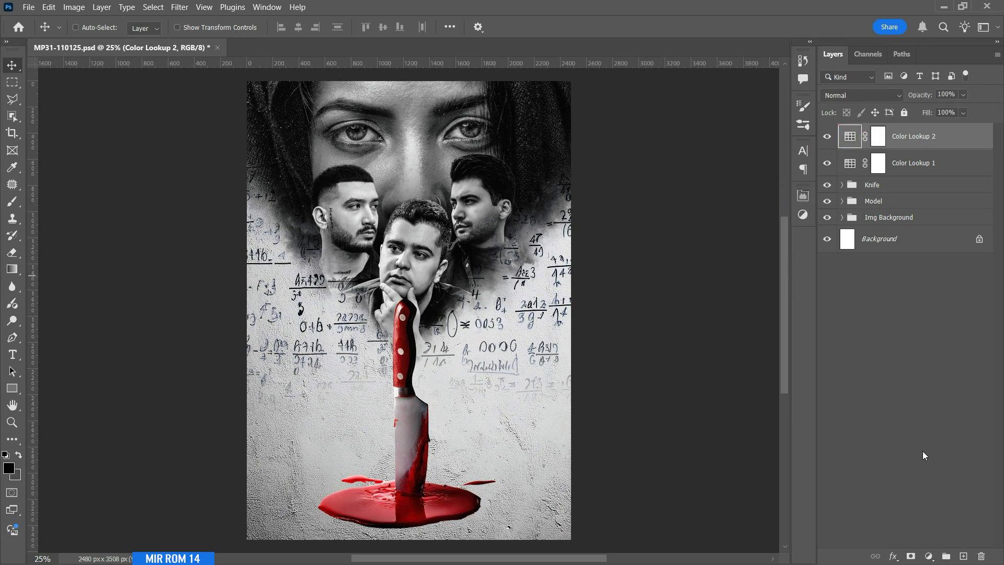
{"action": "left_click", "coordinate": [927, 556]}
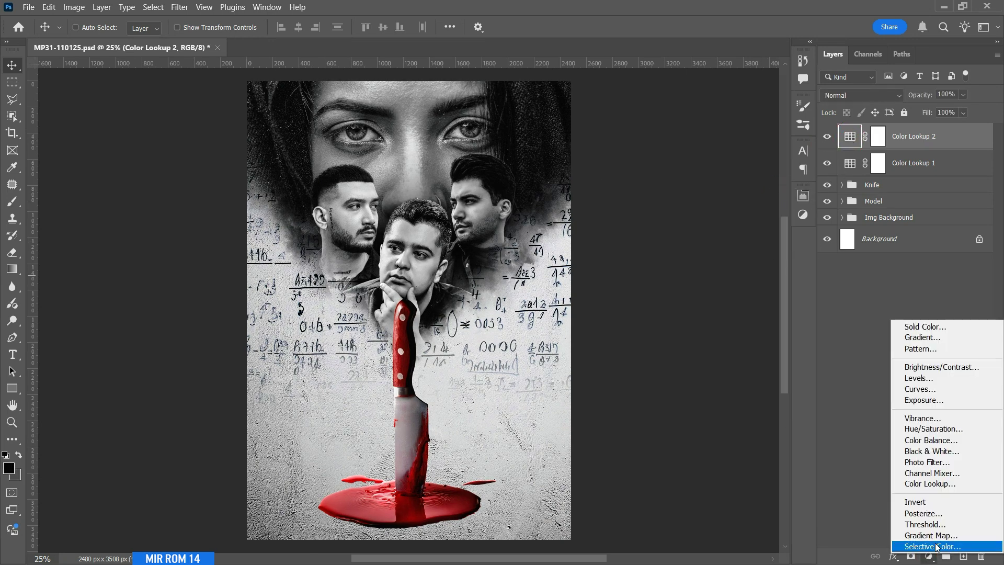
{"action": "left_click", "coordinate": [941, 486]}
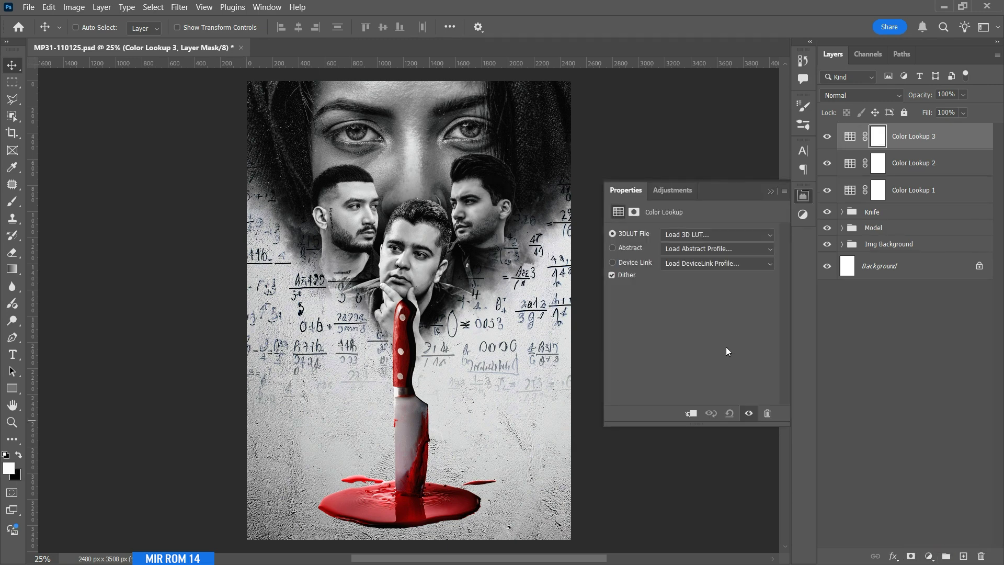
{"action": "left_click", "coordinate": [769, 192]}
{"action": "key", "text": "Delete"}
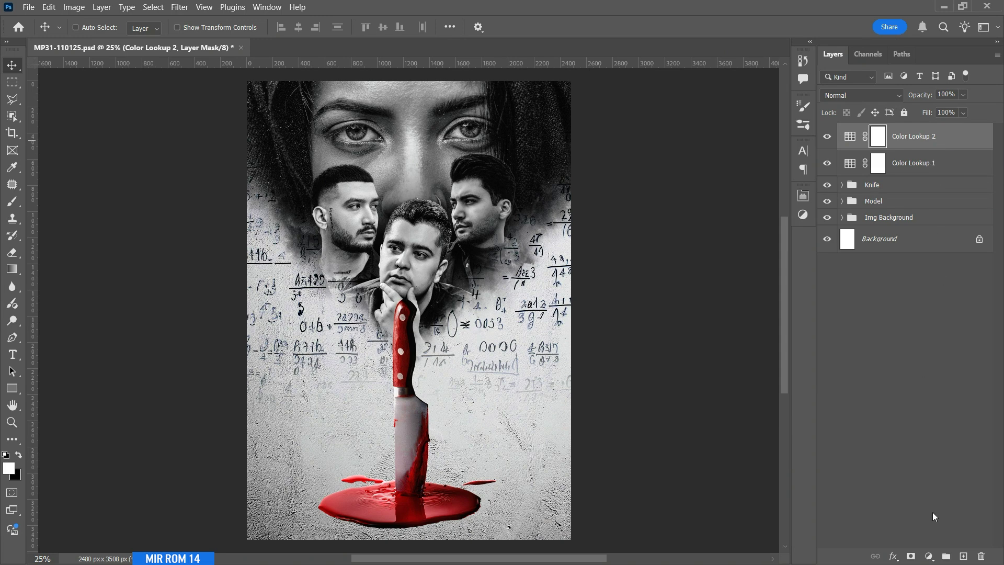
Add a Selective Color adjustment with Blacks at Cyan -2, Magenta -8 and Yellow -16, and compare the poster with and without it
{"action": "left_click", "coordinate": [928, 556]}
{"action": "left_click", "coordinate": [938, 547]}
{"action": "left_click", "coordinate": [700, 248]}
{"action": "left_click", "coordinate": [686, 341]}
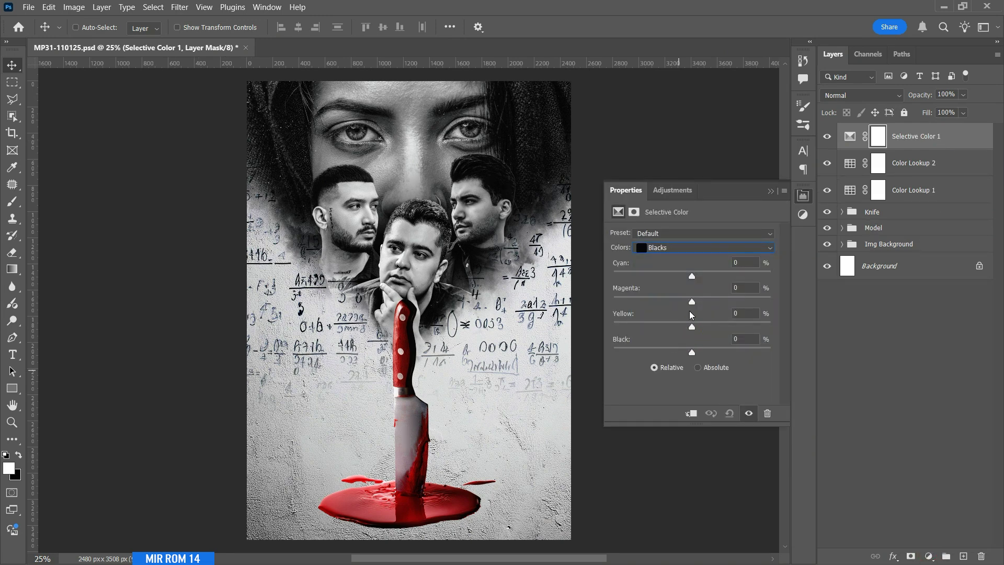
{"action": "left_click_drag", "start_coordinate": [692, 276], "coordinate": [680, 302]}
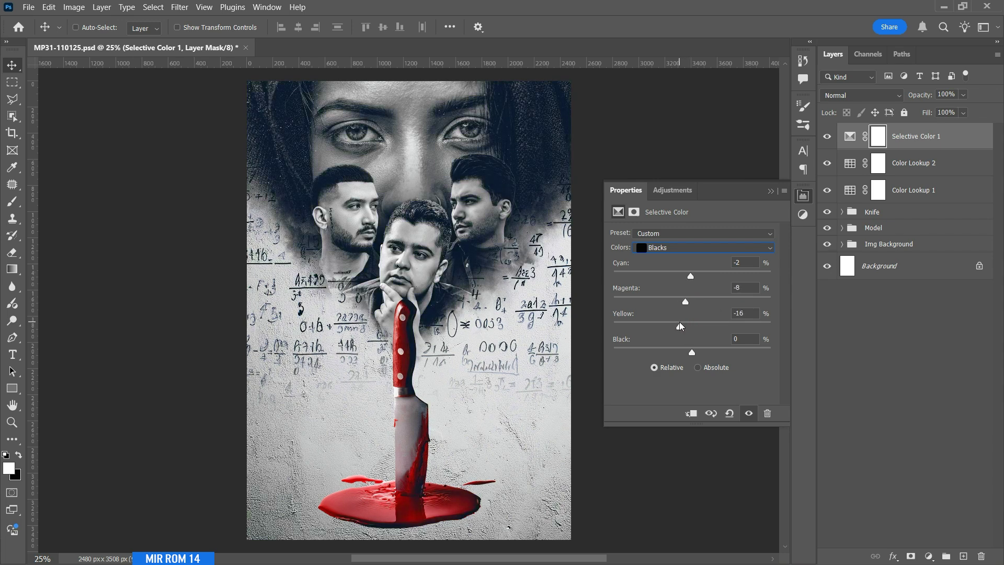
{"action": "left_click", "coordinate": [747, 414]}
{"action": "left_click", "coordinate": [747, 414]}
{"action": "left_click", "coordinate": [770, 192]}
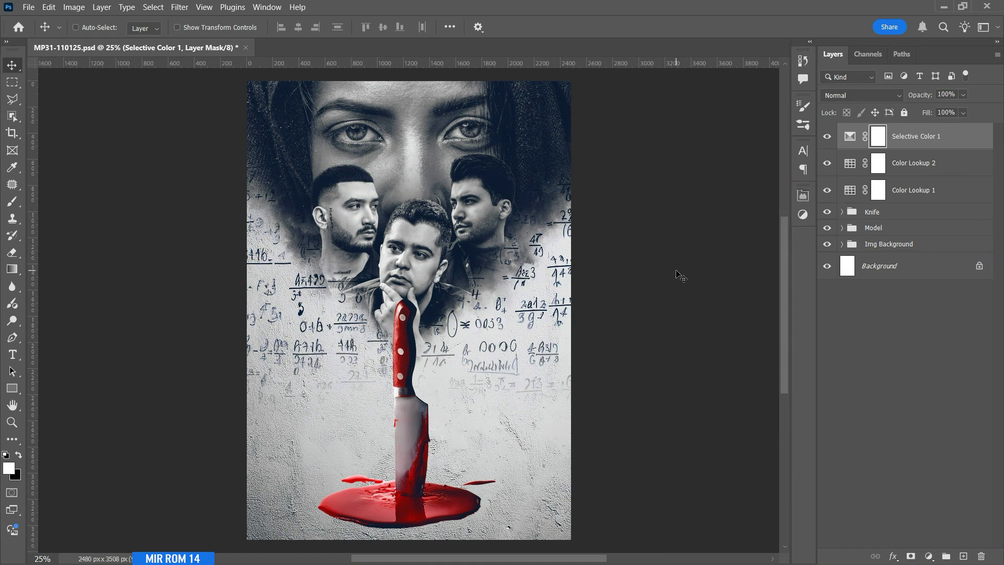
Group the Selective Color and two Color Lookup layers and name the group Adjustments
{"action": "left_click", "coordinate": [918, 191], "text": "shift"}
{"action": "key", "text": "ctrl+g"}
{"action": "left_click", "coordinate": [870, 131]}
{"action": "double_click", "coordinate": [871, 130]}
{"action": "type", "text": "Adjustments"}
{"action": "key", "text": "Return"}
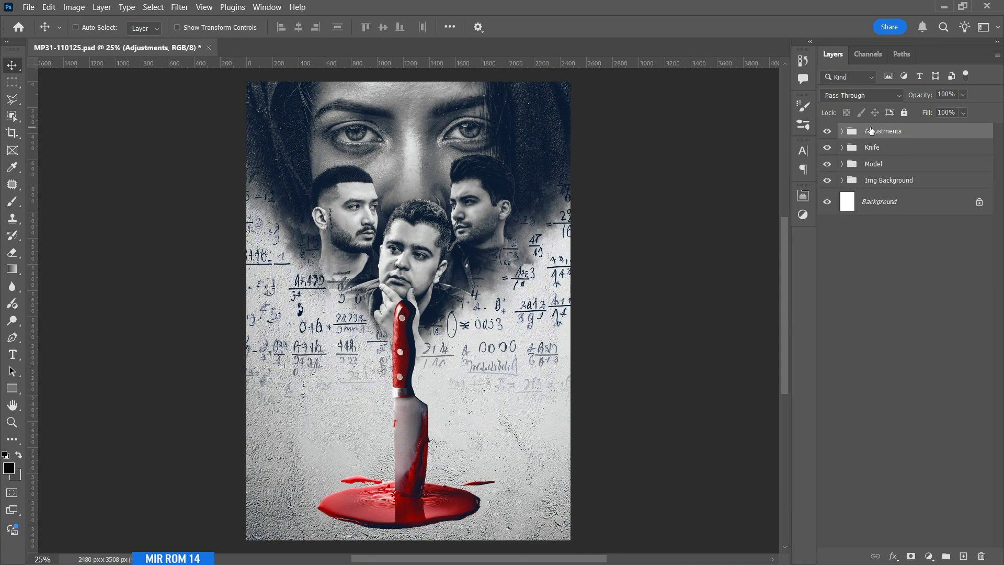
Add a Gradient Map adjustment above the Adjustments group and choose the orange-to-rust gradient preset
{"action": "key", "text": "ctrl+minus"}
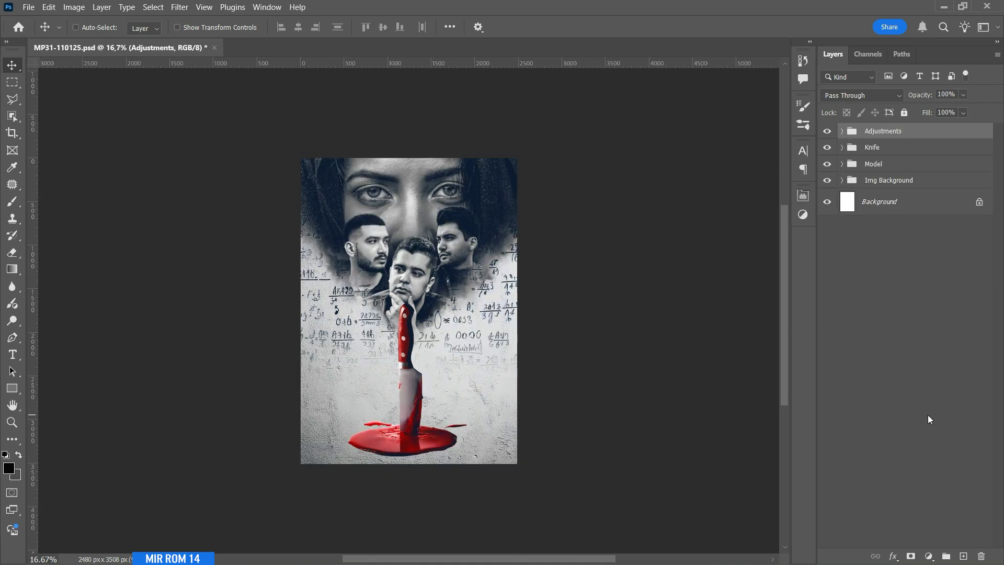
{"action": "left_click", "coordinate": [929, 556]}
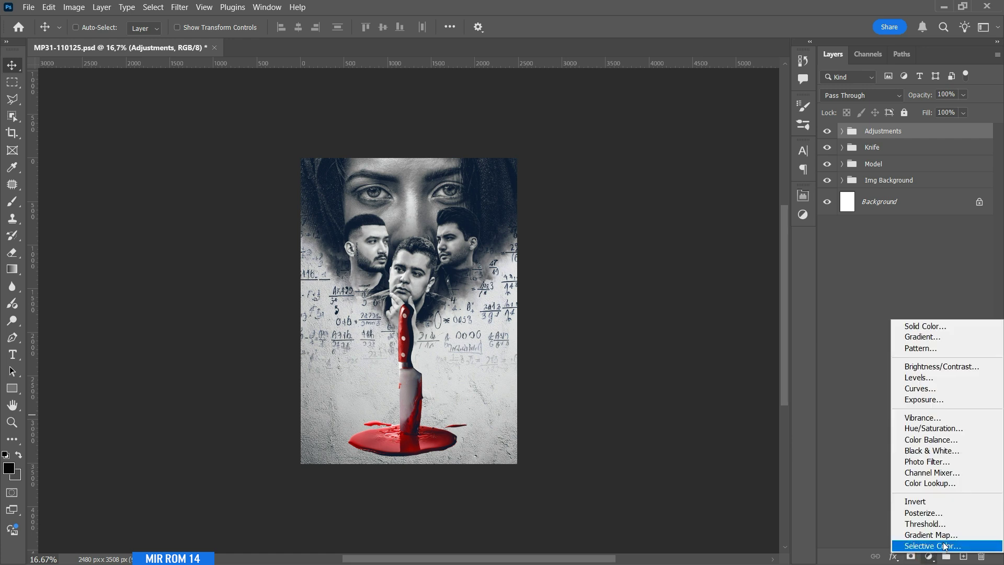
{"action": "left_click", "coordinate": [918, 531]}
{"action": "left_click", "coordinate": [722, 239]}
{"action": "scroll", "coordinate": [859, 178], "scroll_direction": "down", "scroll_amount": 6}
{"action": "left_click", "coordinate": [725, 218]}
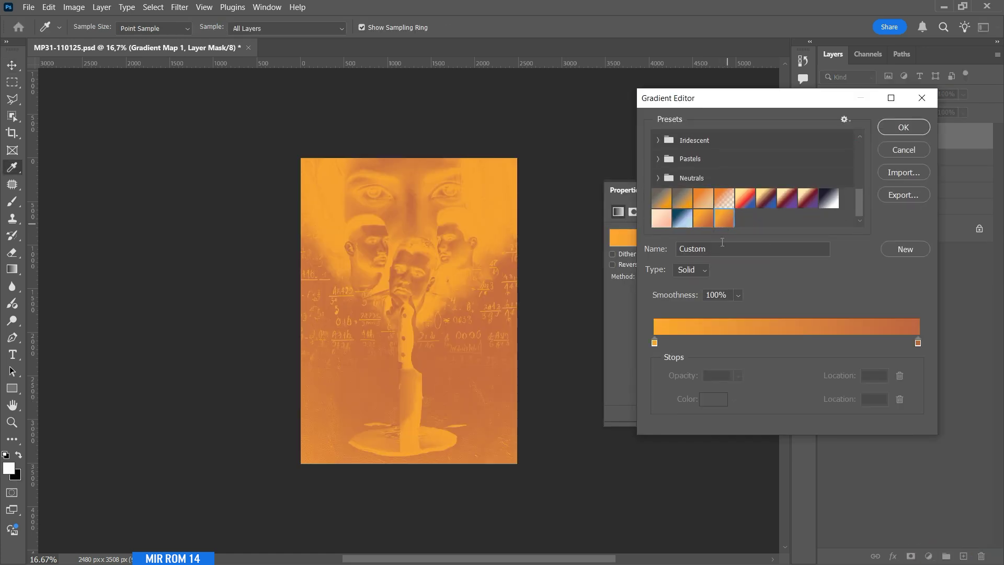
Confirm the gradient with start stop colour #fca62a and end stop colour #be633c
{"action": "left_click", "coordinate": [654, 342]}
{"action": "left_click", "coordinate": [713, 399]}
{"action": "left_click", "coordinate": [719, 312]}
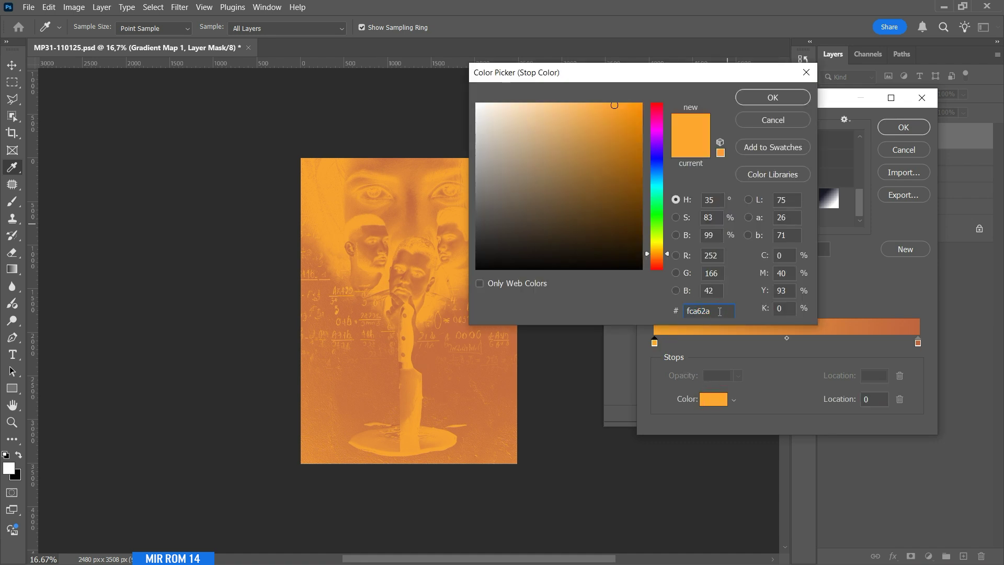
{"action": "left_click", "coordinate": [771, 100]}
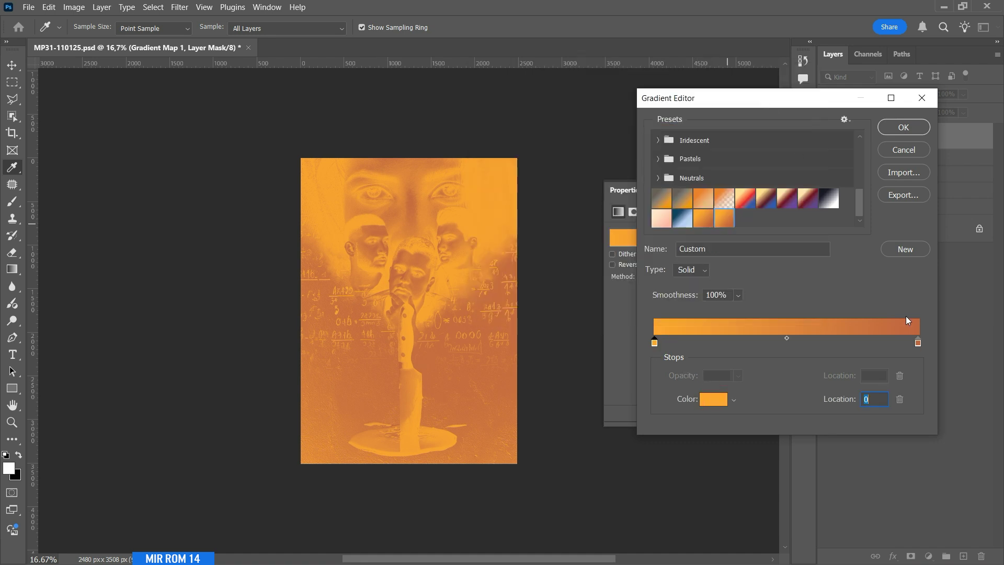
{"action": "left_click", "coordinate": [917, 343]}
{"action": "left_click", "coordinate": [713, 399]}
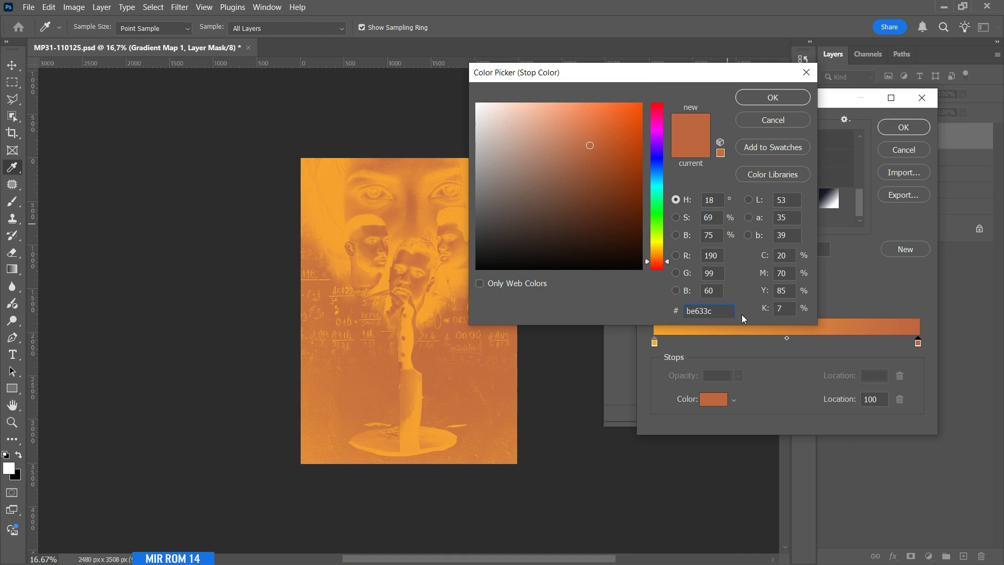
{"action": "left_click", "coordinate": [792, 100]}
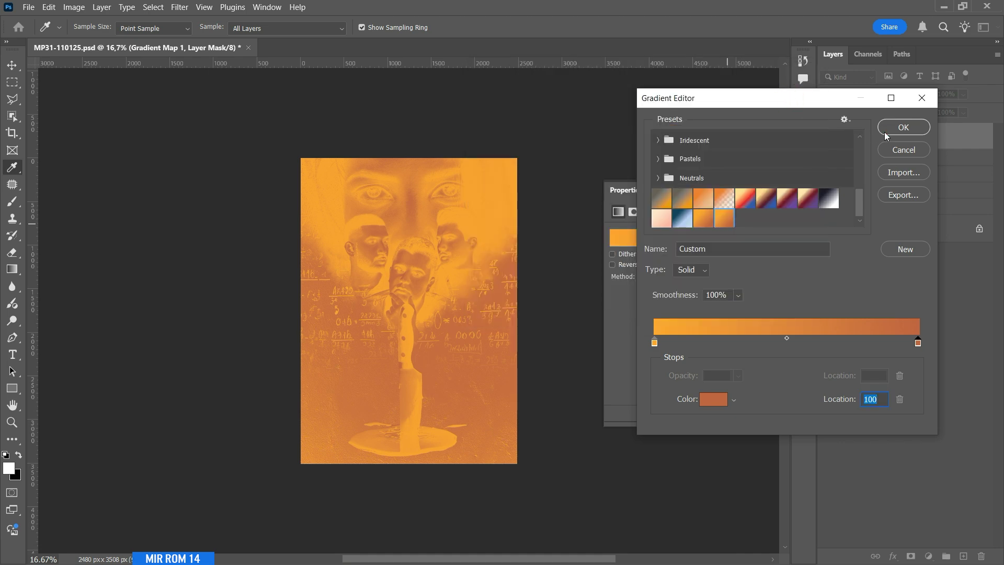
{"action": "left_click", "coordinate": [883, 129]}
{"action": "left_click", "coordinate": [770, 191]}
Set the Gradient Map's blend mode to Vivid Light and invert its mask to black
{"action": "left_click", "coordinate": [860, 95]}
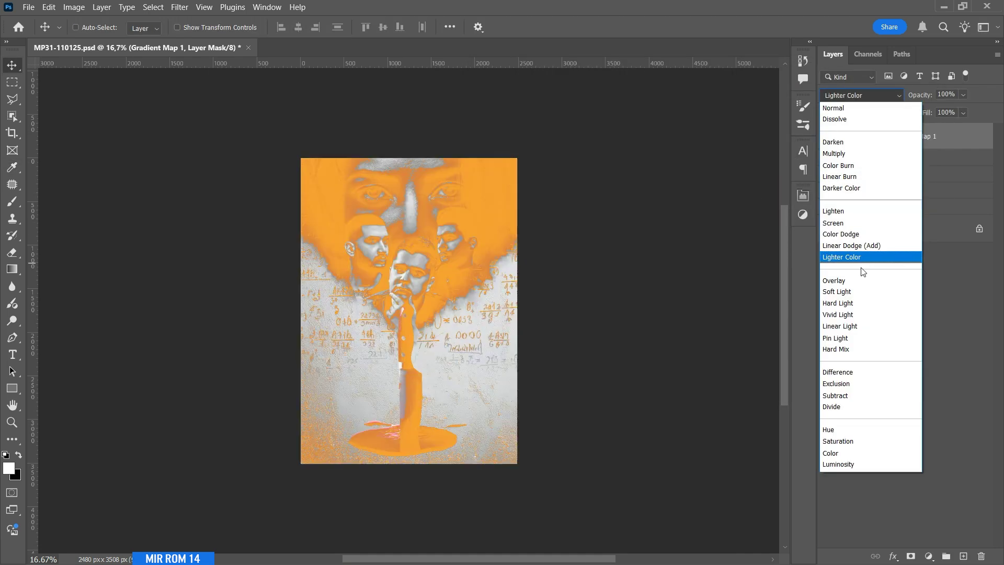
{"action": "left_click", "coordinate": [861, 314]}
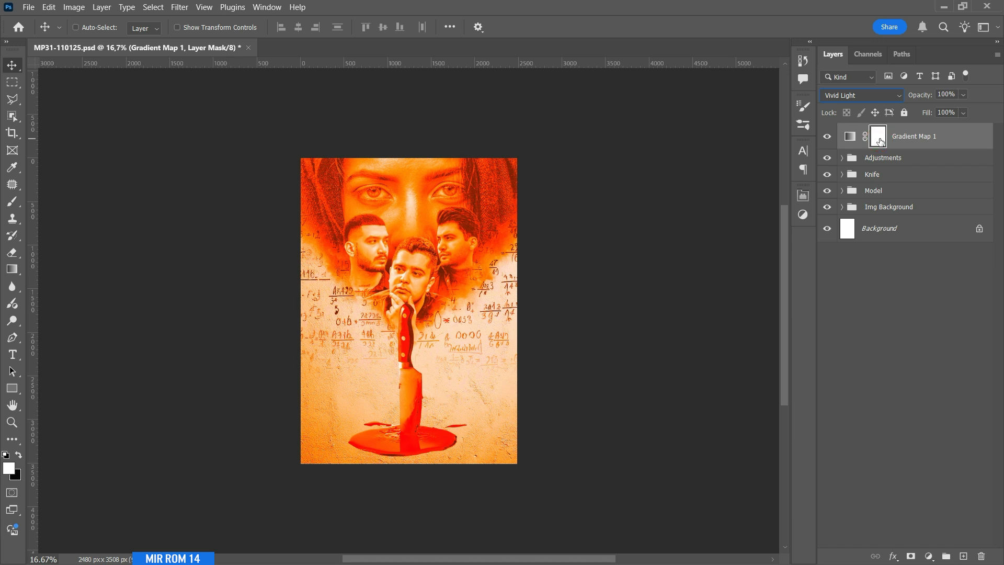
{"action": "key", "text": "ctrl+i"}
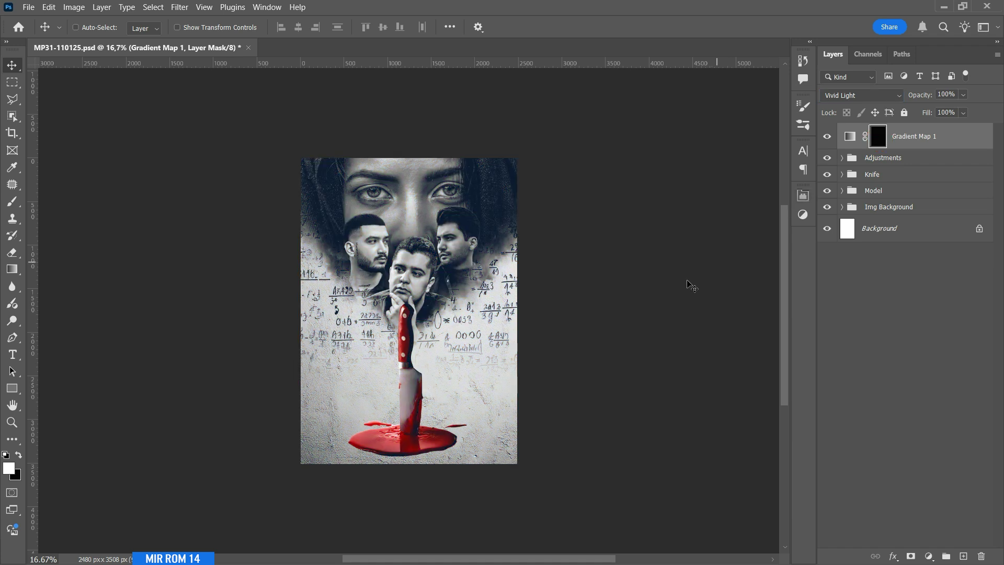
Paint white on the Gradient Map mask with a large soft brush at 100% opacity to bring orange in diagonally around the male models
{"action": "key", "text": "b"}
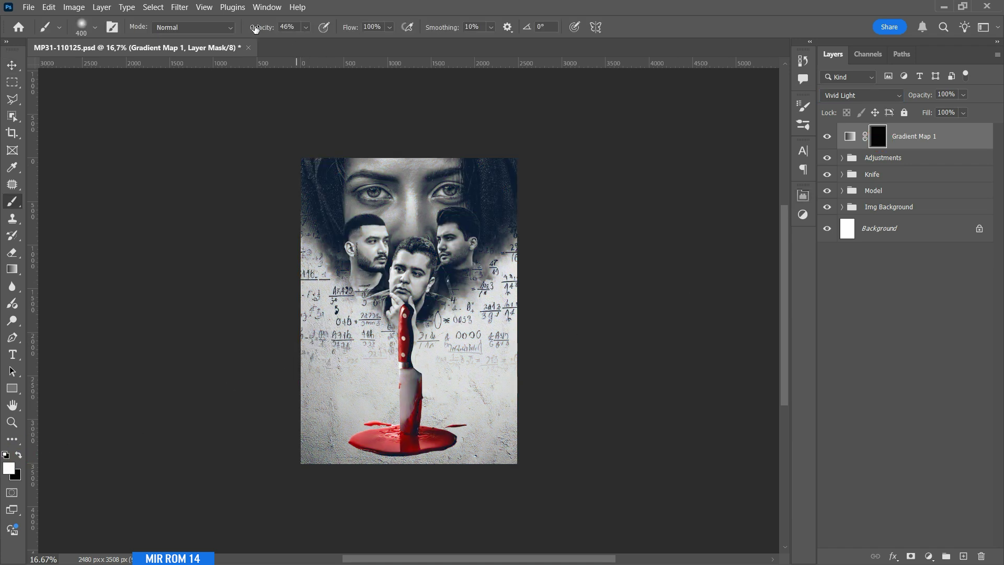
{"action": "key", "text": "bracketright"}
{"action": "key", "text": "bracketright"}
{"action": "key", "text": "bracketright"}
{"action": "key", "text": "bracketright"}
{"action": "key", "text": "bracketright"}
{"action": "key", "text": "bracketright"}
{"action": "key", "text": "bracketright"}
{"action": "key", "text": "bracketright"}
{"action": "left_click_drag", "start_coordinate": [503, 258], "coordinate": [429, 366]}
{"action": "key", "text": "ctrl+z"}
{"action": "left_click_drag", "start_coordinate": [520, 227], "coordinate": [440, 325]}
{"action": "left_click_drag", "start_coordinate": [285, 244], "coordinate": [372, 310]}
{"action": "key", "text": "ctrl+z"}
{"action": "left_click_drag", "start_coordinate": [297, 240], "coordinate": [385, 332]}
{"action": "key", "text": "x"}
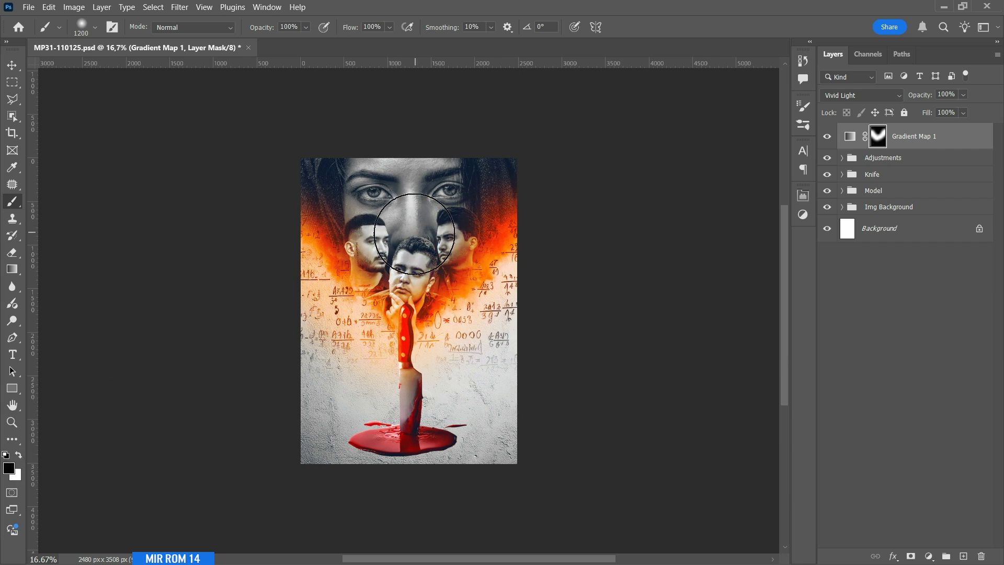
{"action": "key", "text": "v"}
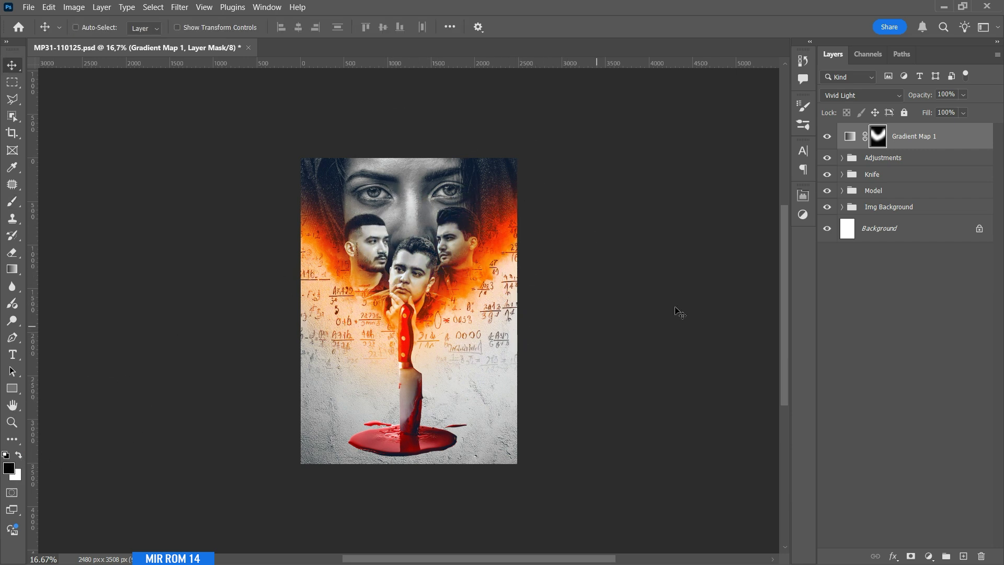
In the Gradient Map's blending options, split the Underlying Layer highlight limit of Blend If to 99 / 168
{"action": "left_click", "coordinate": [932, 555]}
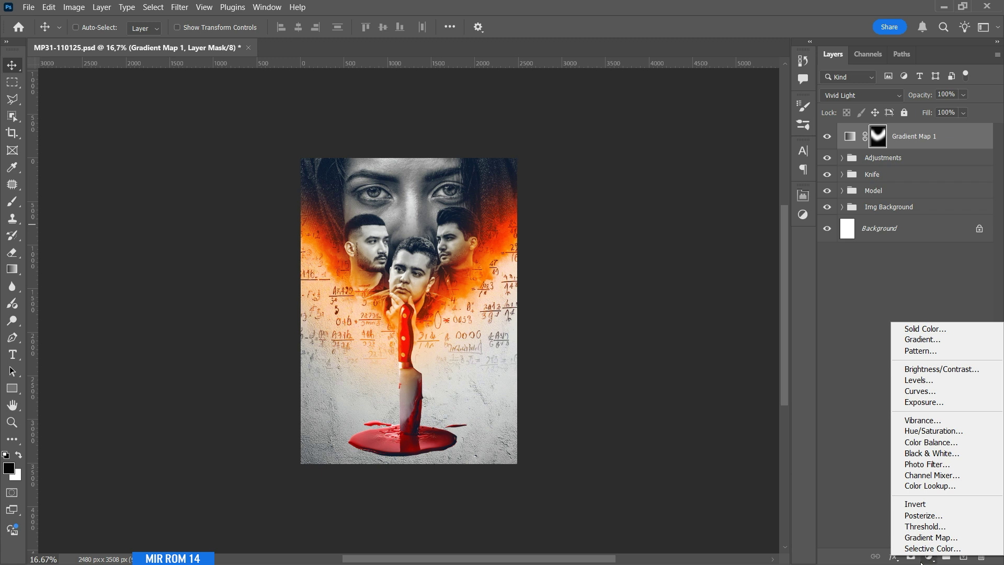
{"action": "left_click", "coordinate": [893, 555]}
{"action": "left_click", "coordinate": [892, 555]}
{"action": "left_click", "coordinate": [932, 438]}
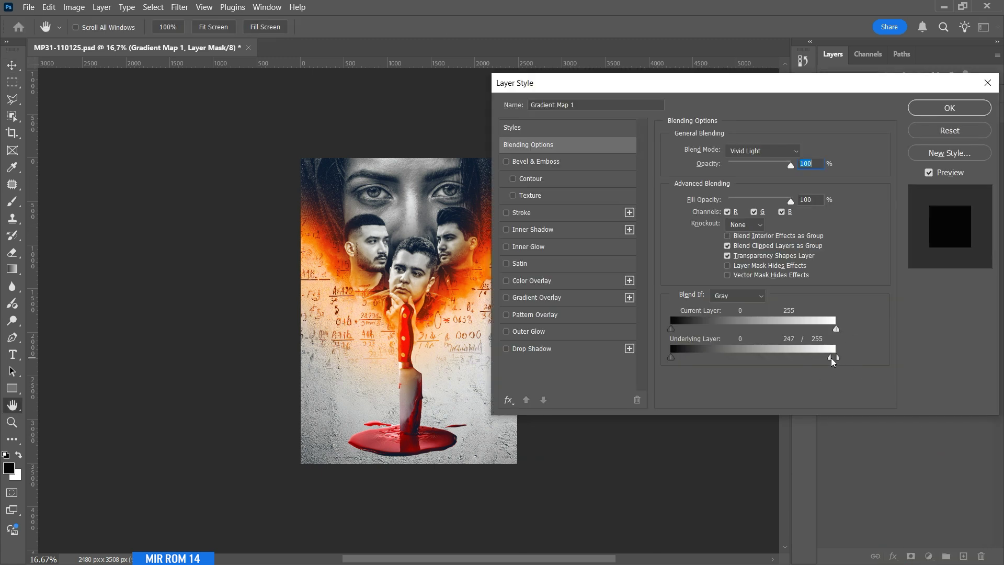
{"action": "left_click_drag", "start_coordinate": [805, 357], "coordinate": [732, 363]}
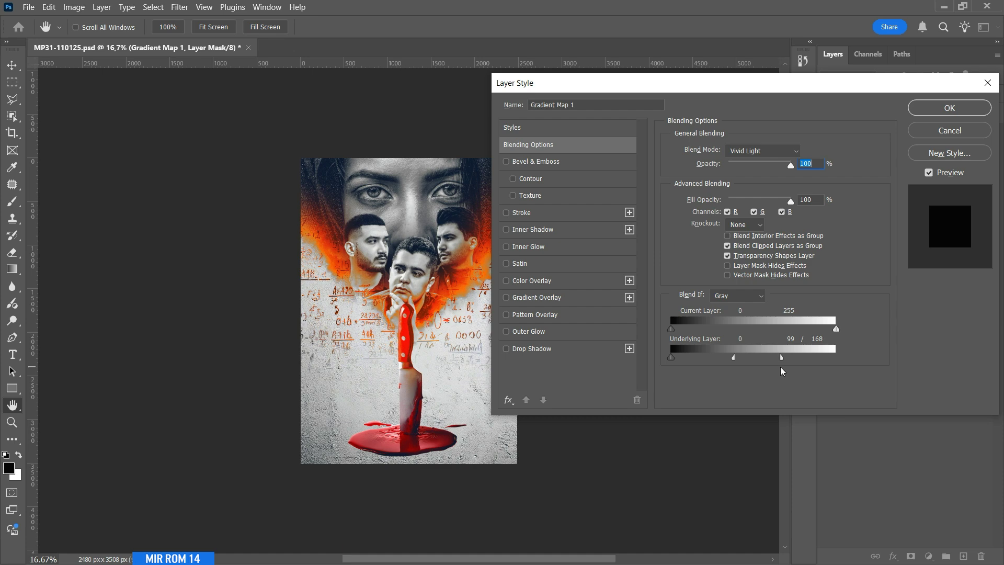
{"action": "left_click", "coordinate": [935, 111]}
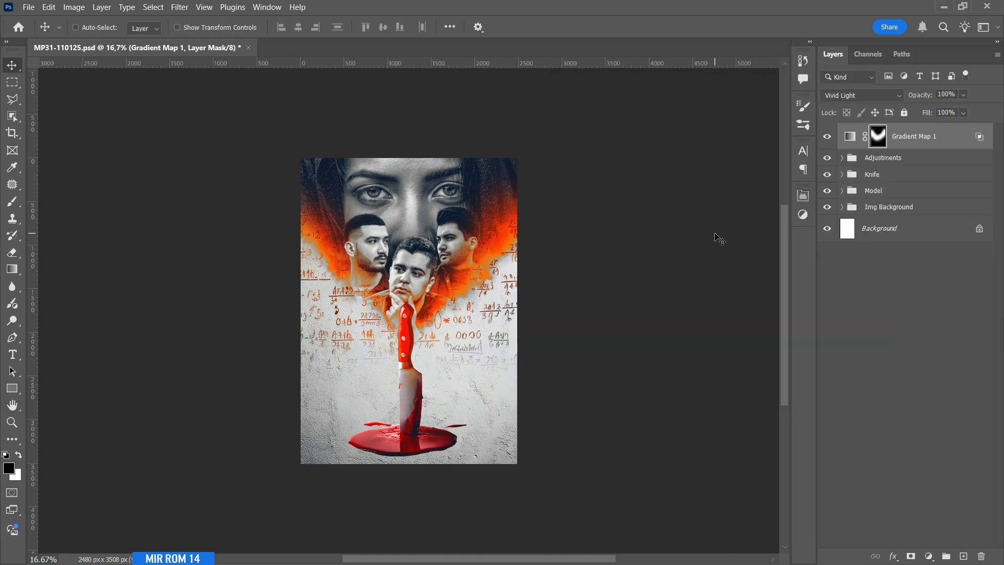
Group the Gradient Map layer, name the group FX and collapse it
{"action": "key", "text": "ctrl+plus"}
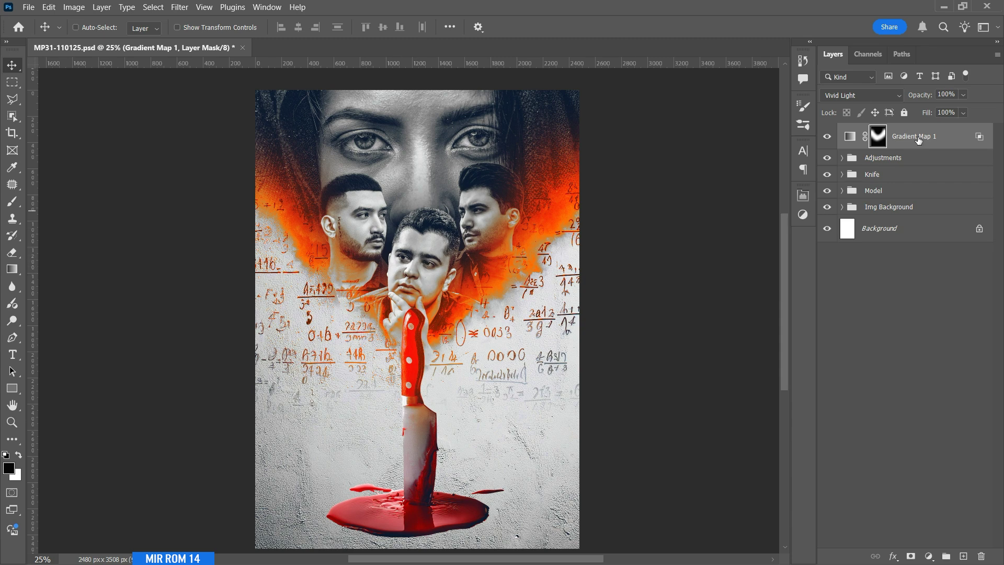
{"action": "key", "text": "ctrl+g"}
{"action": "double_click", "coordinate": [887, 131]}
{"action": "type", "text": "FX"}
{"action": "key", "text": "Return"}
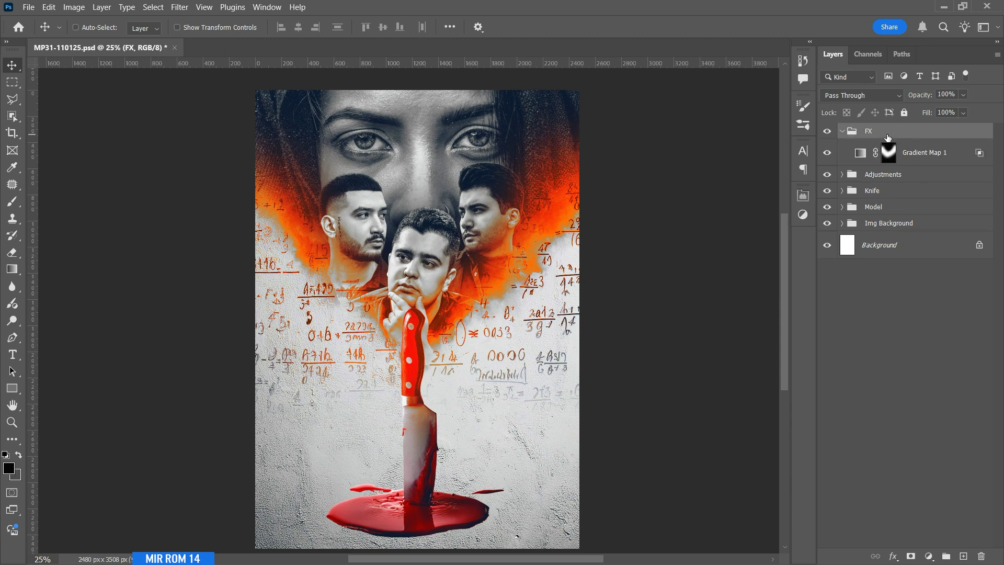
{"action": "left_click", "coordinate": [842, 132]}
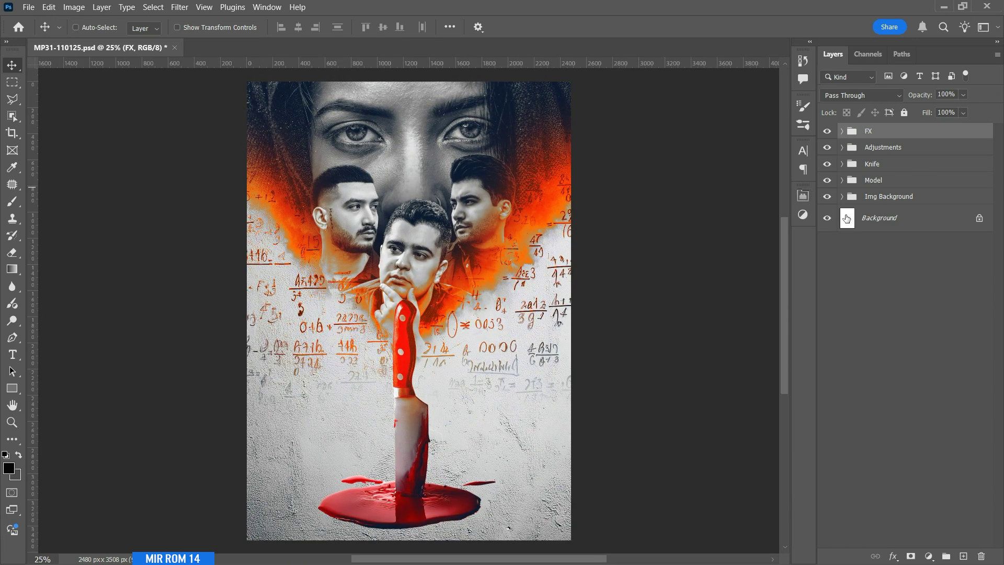
Paint black on the formula pattern layer's mask with a 1600 px soft brush to fade the lowest rows of formulas
{"action": "left_click", "coordinate": [841, 196]}
{"action": "left_click", "coordinate": [883, 244]}
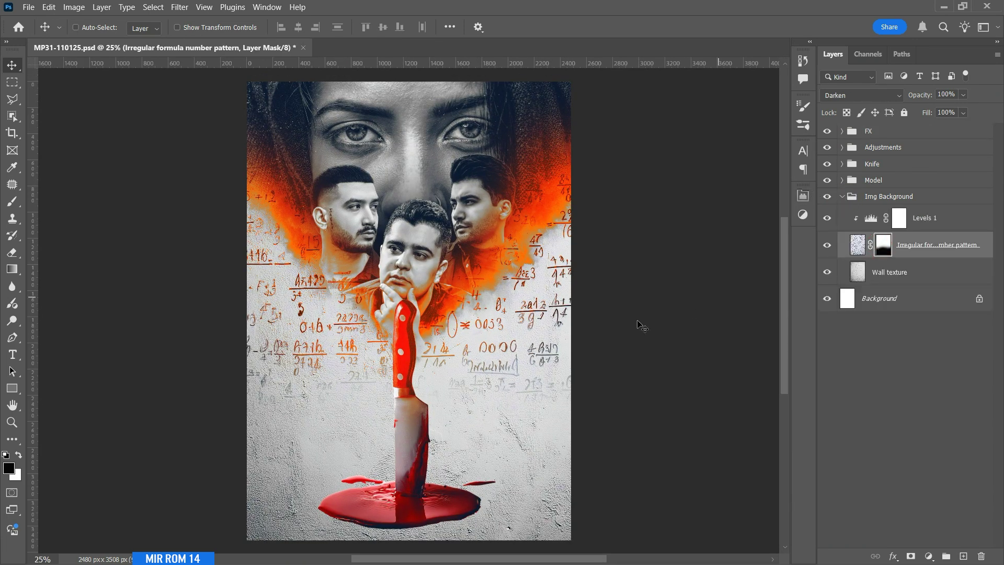
{"action": "key", "text": "b"}
{"action": "key", "text": "bracketleft"}
{"action": "key", "text": "bracketleft"}
{"action": "key", "text": "bracketleft"}
{"action": "key", "text": "bracketleft"}
{"action": "key", "text": "bracketleft"}
{"action": "key", "text": "bracketleft"}
{"action": "key", "text": "bracketleft"}
{"action": "key", "text": "bracketleft"}
{"action": "key", "text": "bracketleft"}
{"action": "key", "text": "bracketleft"}
{"action": "key", "text": "bracketleft"}
{"action": "key", "text": "bracketleft"}
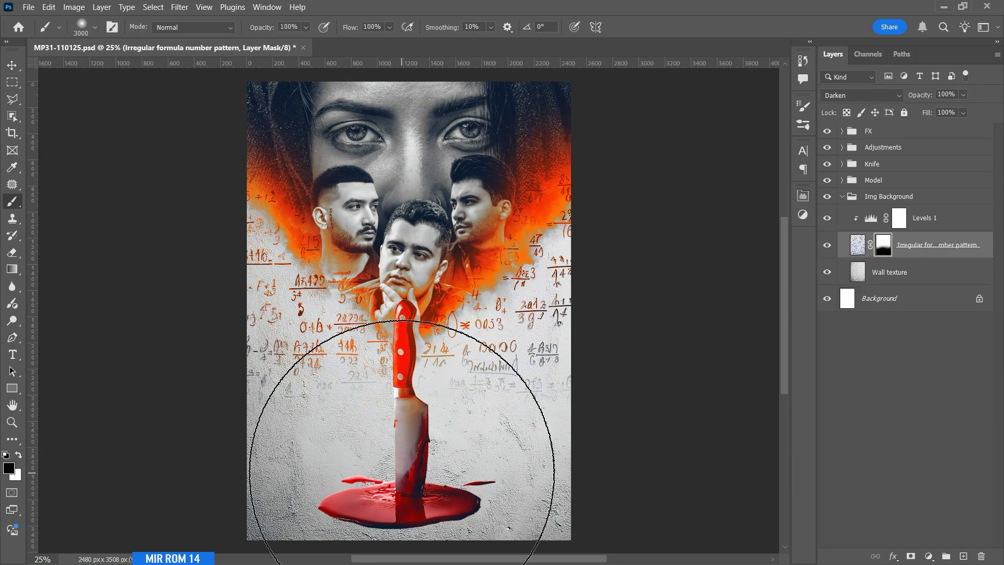
{"action": "key", "text": "bracketleft"}
{"action": "key", "text": "bracketleft"}
{"action": "key", "text": "bracketleft"}
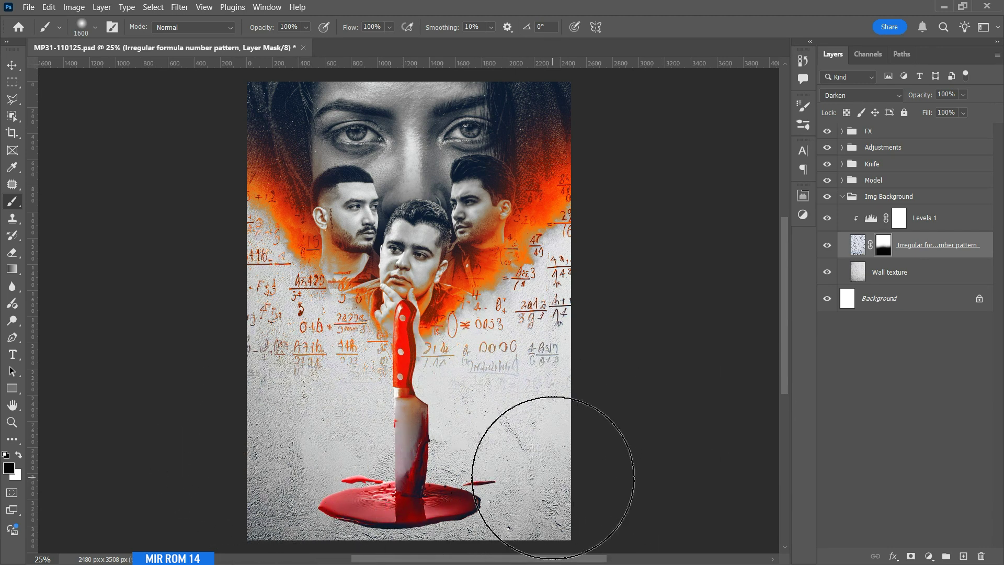
{"action": "key", "text": "v"}
{"action": "left_click", "coordinate": [842, 197]}
Show the guides and add the text THREE ONE on two lines beside the knife blade, above the FX group
{"action": "left_click", "coordinate": [889, 132]}
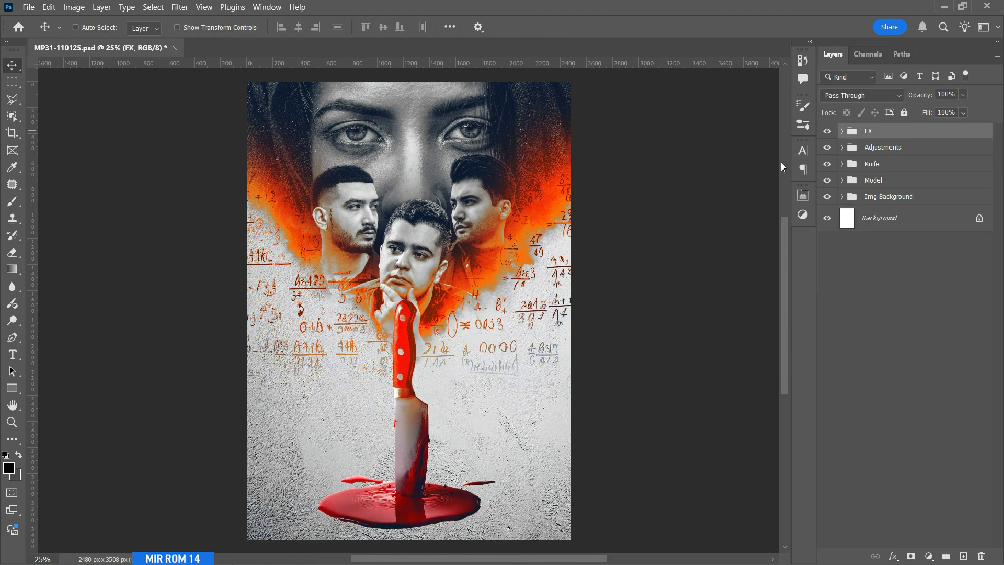
{"action": "key", "text": "ctrl+minus"}
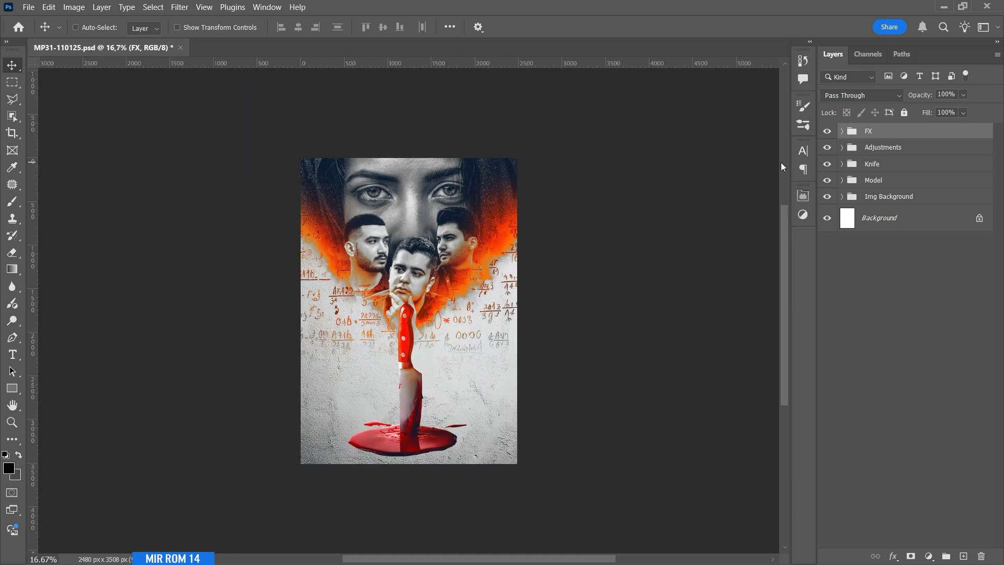
{"action": "left_click", "coordinate": [12, 355]}
{"action": "left_click", "coordinate": [51, 357]}
{"action": "scroll", "coordinate": [425, 354], "scroll_direction": "up", "scroll_amount": 2}
{"action": "scroll", "coordinate": [437, 350], "scroll_direction": "down", "scroll_amount": 2}
{"action": "key", "text": "ctrl+semicolon"}
{"action": "left_click", "coordinate": [572, 32]}
{"action": "left_click", "coordinate": [709, 145]}
{"action": "left_click", "coordinate": [667, 170]}
{"action": "left_click", "coordinate": [671, 146]}
{"action": "left_click", "coordinate": [476, 346]}
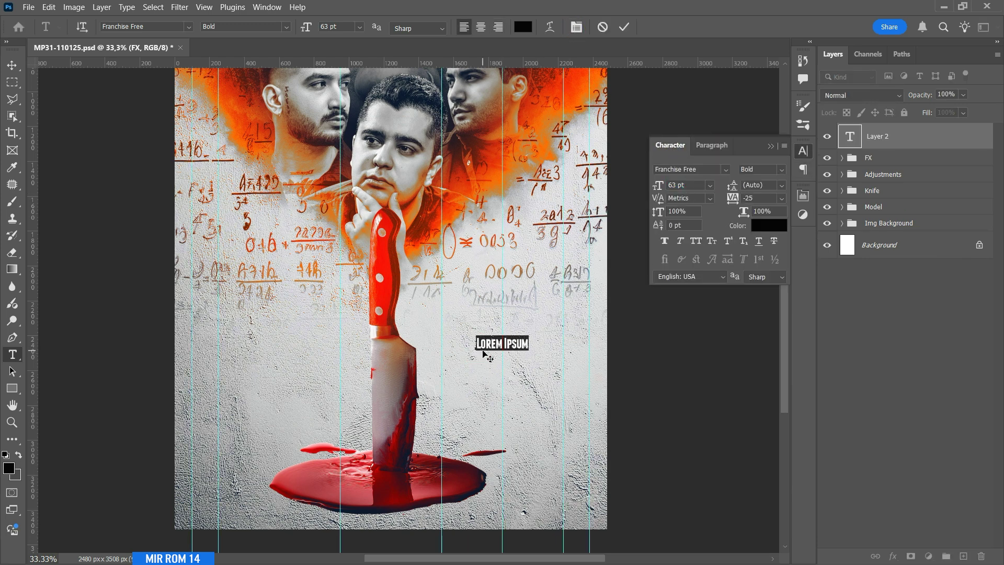
{"action": "type", "text": "I"}
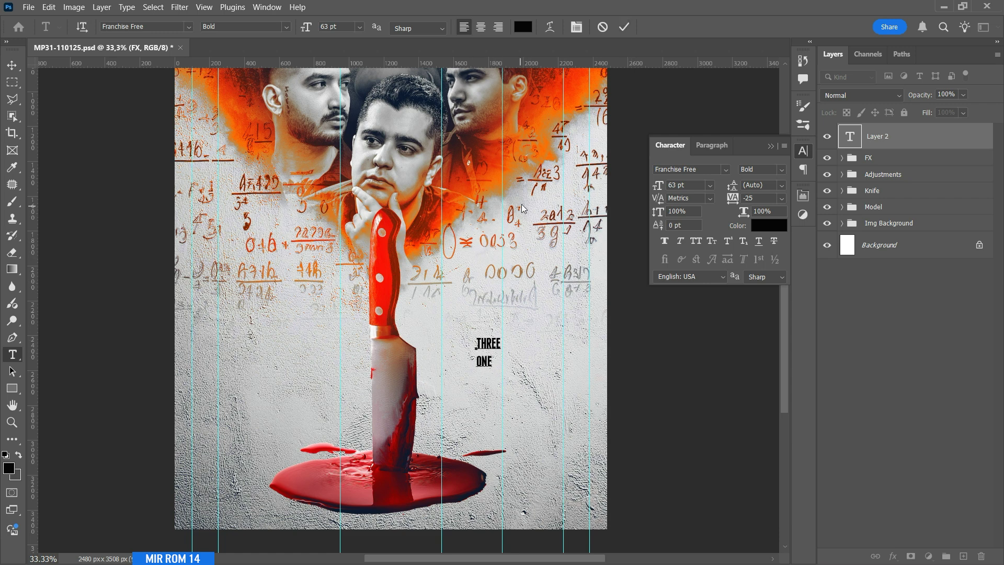
{"action": "left_click", "coordinate": [626, 26]}
Set the THREE ONE text to Gentleman Caller Regular at 160 pt with 150 pt leading
{"action": "left_click", "coordinate": [725, 168]}
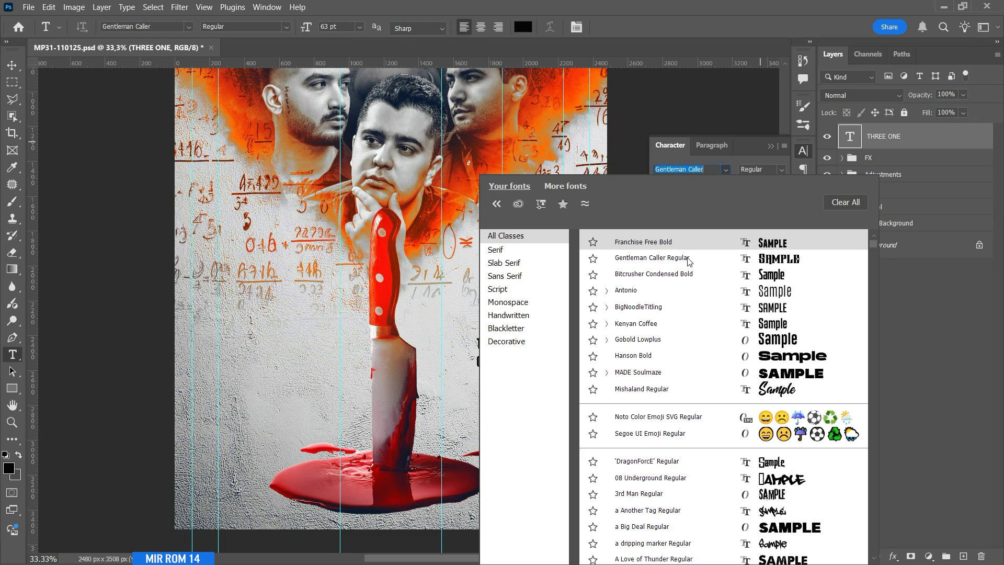
{"action": "left_click", "coordinate": [674, 259]}
{"action": "left_click", "coordinate": [711, 186]}
{"action": "left_click", "coordinate": [685, 380]}
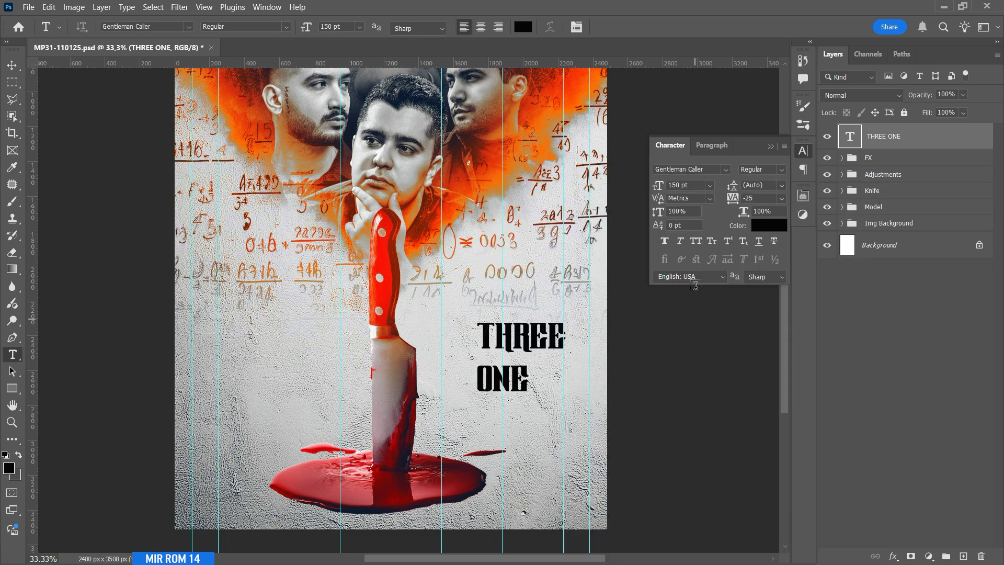
{"action": "scroll", "coordinate": [694, 187], "scroll_direction": "up", "scroll_amount": 8}
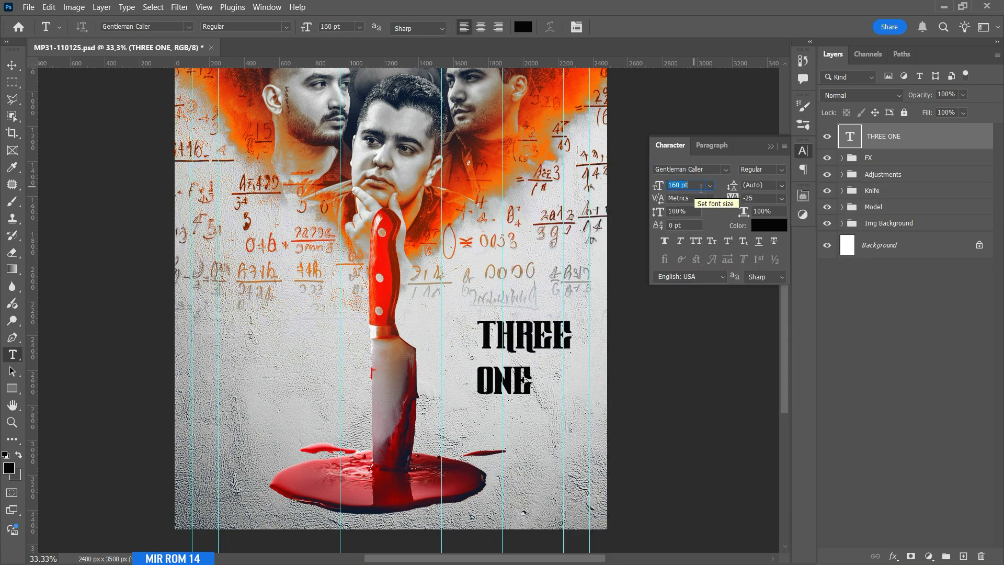
{"action": "left_click", "coordinate": [781, 185]}
{"action": "left_click", "coordinate": [766, 380]}
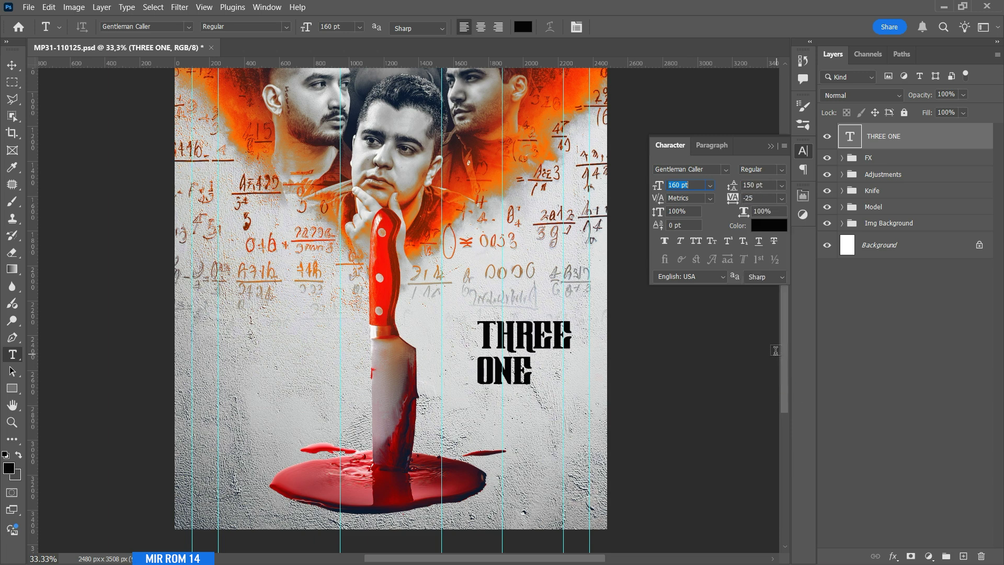
Move the THREE ONE text against the vertical guide just beside the knife blade
{"action": "left_click", "coordinate": [770, 146]}
{"action": "key", "text": "v"}
{"action": "left_click_drag", "start_coordinate": [519, 349], "coordinate": [483, 331]}
Recolour the THREE ONE text with a dark navy sampled from the shadows in the poster's large face
{"action": "key", "text": "t"}
{"action": "left_click", "coordinate": [526, 30]}
{"action": "left_click", "coordinate": [791, 96]}
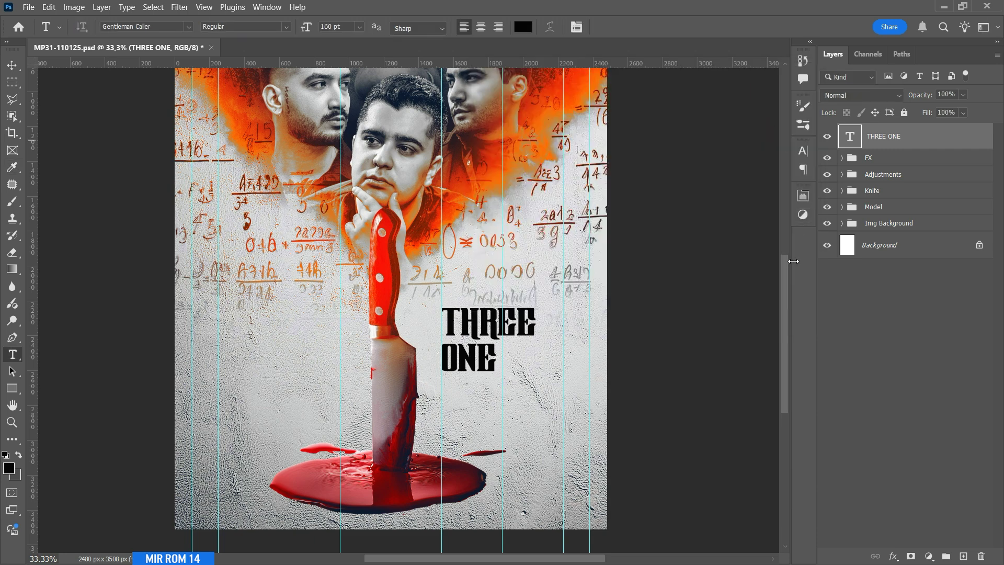
{"action": "scroll", "coordinate": [780, 228], "scroll_direction": "up", "scroll_amount": 3}
{"action": "left_click", "coordinate": [529, 30]}
{"action": "left_click", "coordinate": [229, 80]}
{"action": "left_click_drag", "start_coordinate": [584, 247], "coordinate": [587, 248]}
{"action": "left_click", "coordinate": [768, 99]}
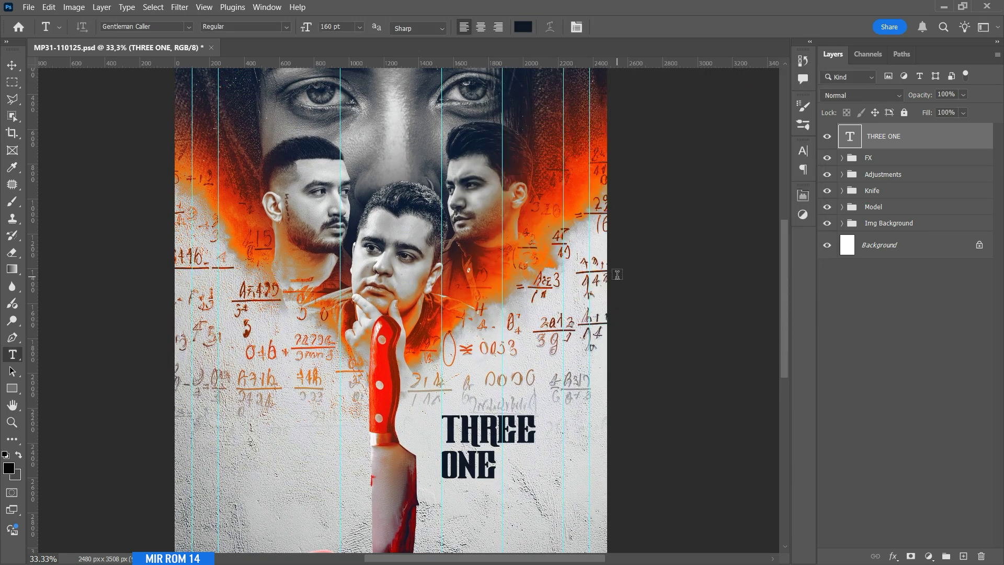
Add a one-line director credit starting with A FILM BY as a new text layer above THREE ONE in the stack
{"action": "key", "text": "v"}
{"action": "key", "text": "t"}
{"action": "left_click", "coordinate": [308, 340]}
{"action": "type", "text": "A FILM"}
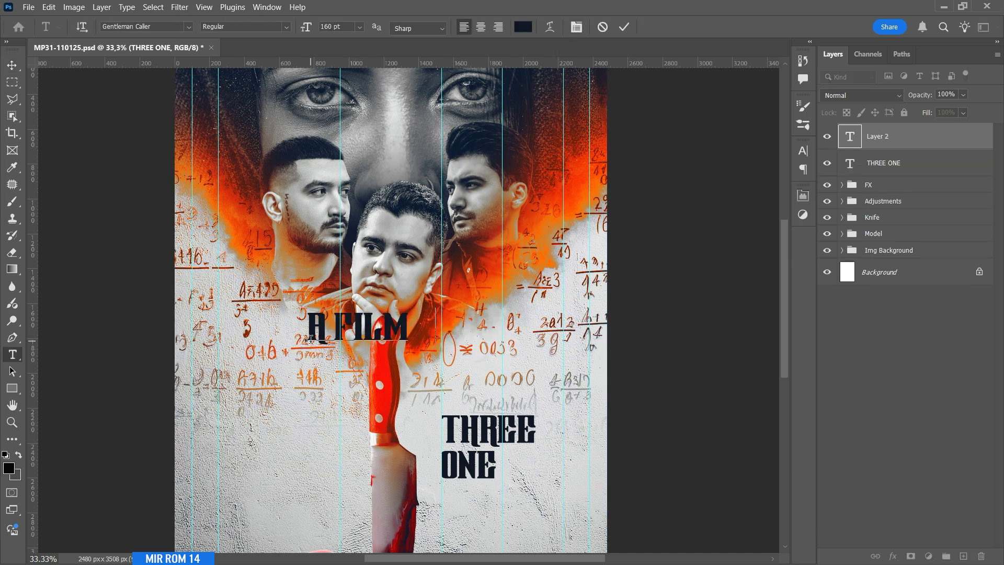
{"action": "type", "text": " BY JHON DEE"}
{"action": "left_click", "coordinate": [576, 26]}
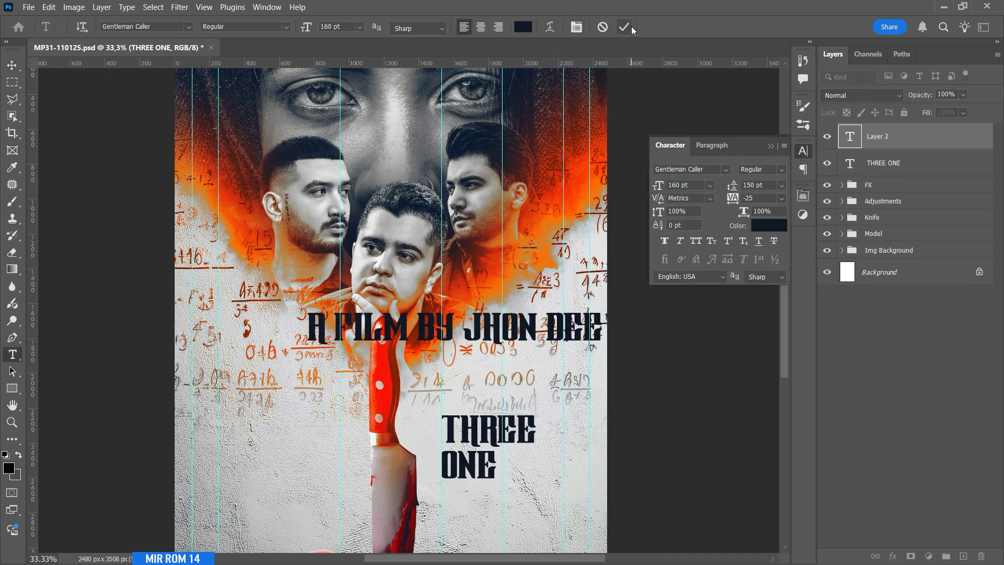
{"action": "left_click", "coordinate": [630, 27]}
Set the director credit to Franchise Free Bold at 52 pt with 100 tracking
{"action": "left_click", "coordinate": [726, 168]}
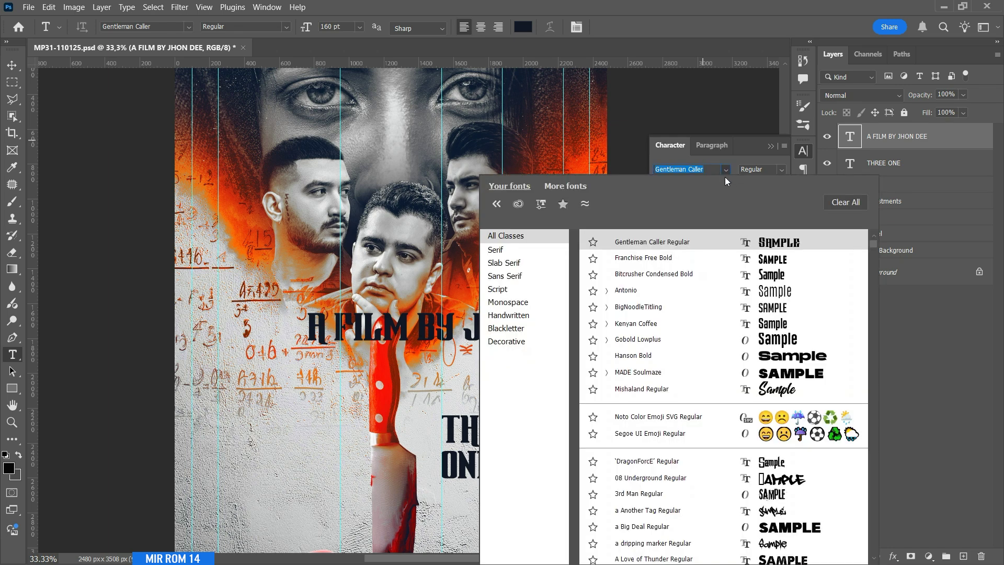
{"action": "left_click", "coordinate": [653, 195]}
{"action": "left_click", "coordinate": [709, 185]}
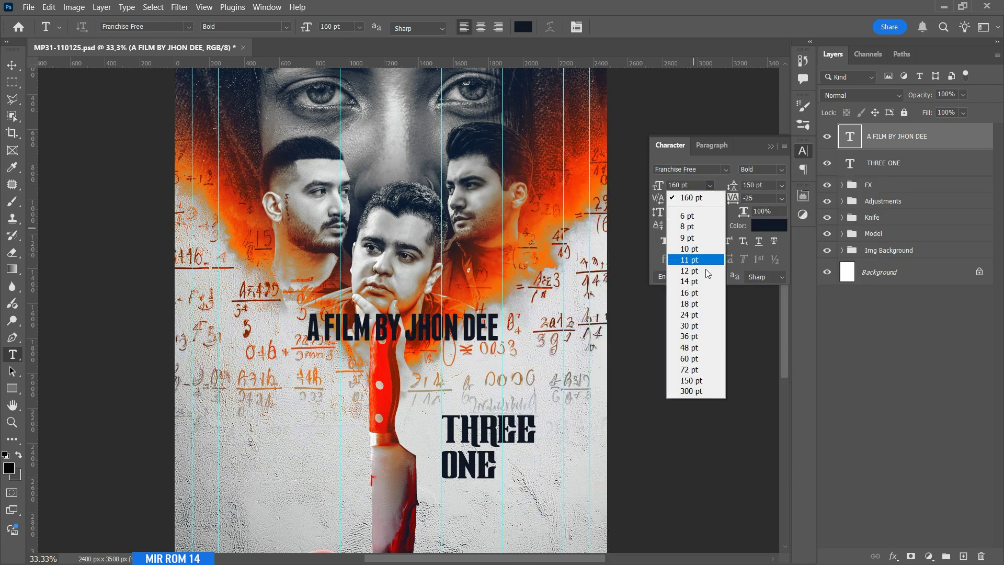
{"action": "left_click", "coordinate": [700, 358]}
{"action": "scroll", "coordinate": [697, 187], "scroll_direction": "down", "scroll_amount": 2}
{"action": "scroll", "coordinate": [697, 186], "scroll_direction": "down", "scroll_amount": 6}
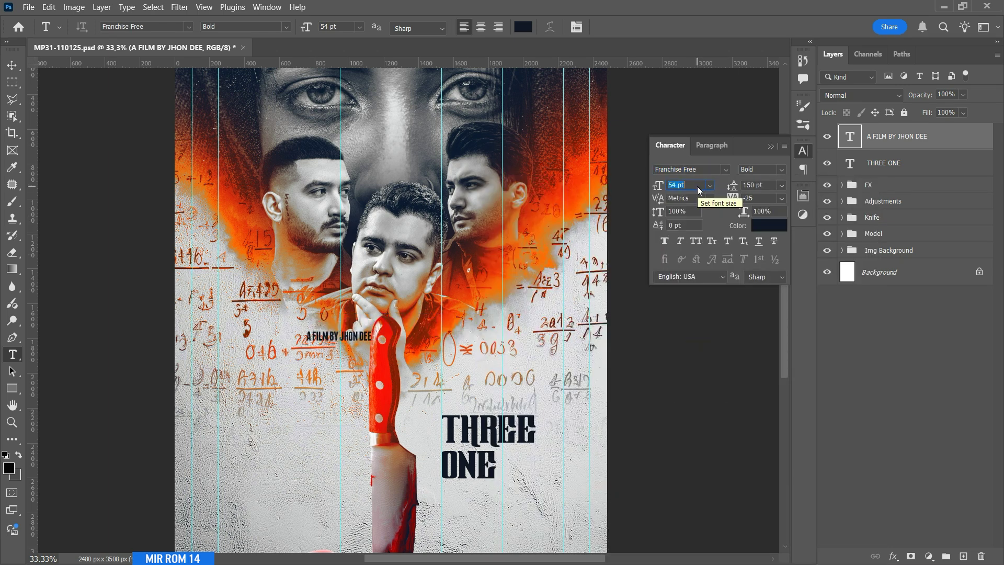
{"action": "left_click", "coordinate": [782, 198]}
{"action": "left_click", "coordinate": [768, 359]}
Place the director credit directly above the THREE ONE title, starting at the same vertical guide
{"action": "left_click", "coordinate": [12, 65]}
{"action": "left_click_drag", "start_coordinate": [365, 337], "coordinate": [501, 405]}
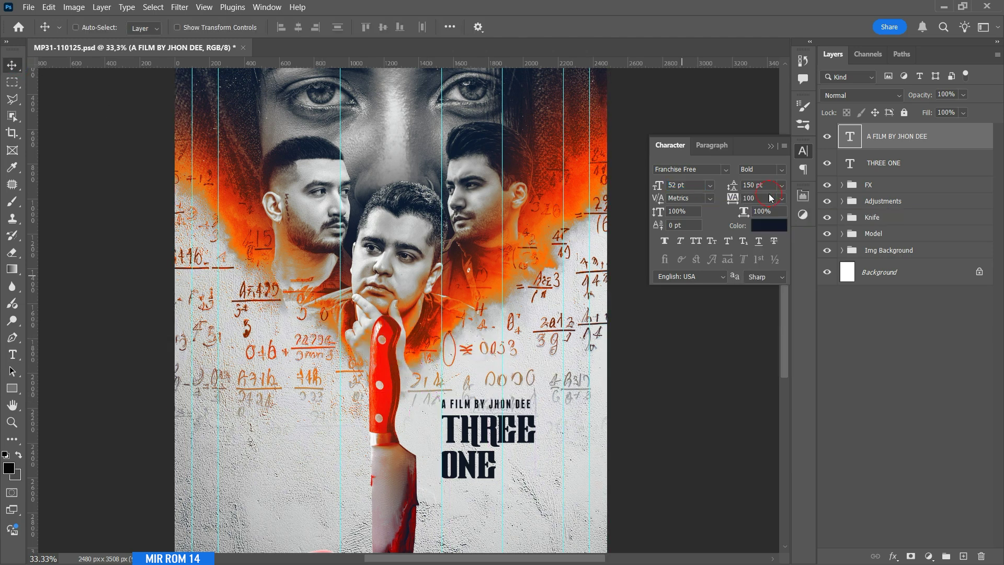
{"action": "left_click", "coordinate": [771, 146]}
{"action": "key", "text": "shift+Down"}
{"action": "key", "text": "shift+Down"}
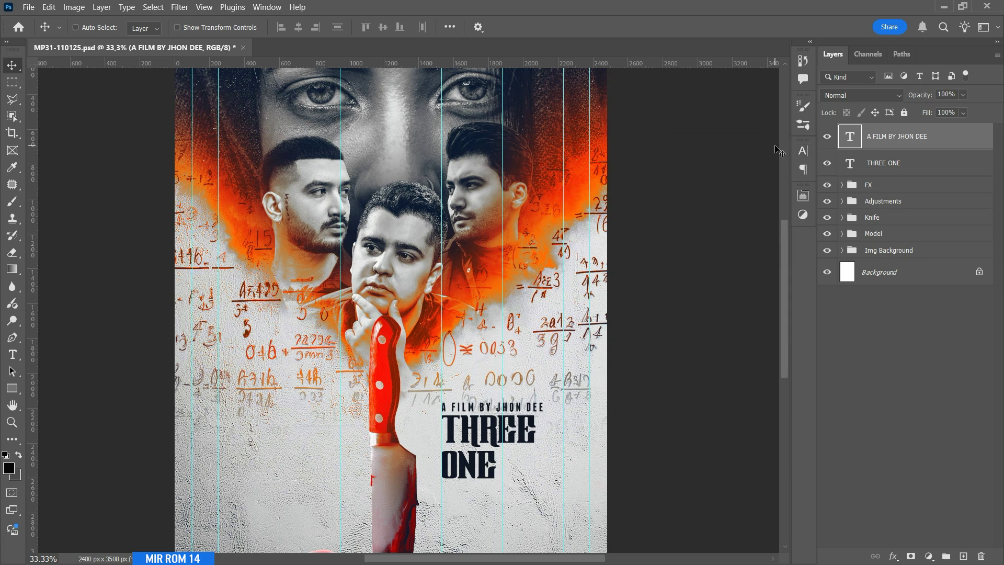
Enlarge the THREE ONE title to 173 pt and set its leading to 155 pt
{"action": "key", "text": "t"}
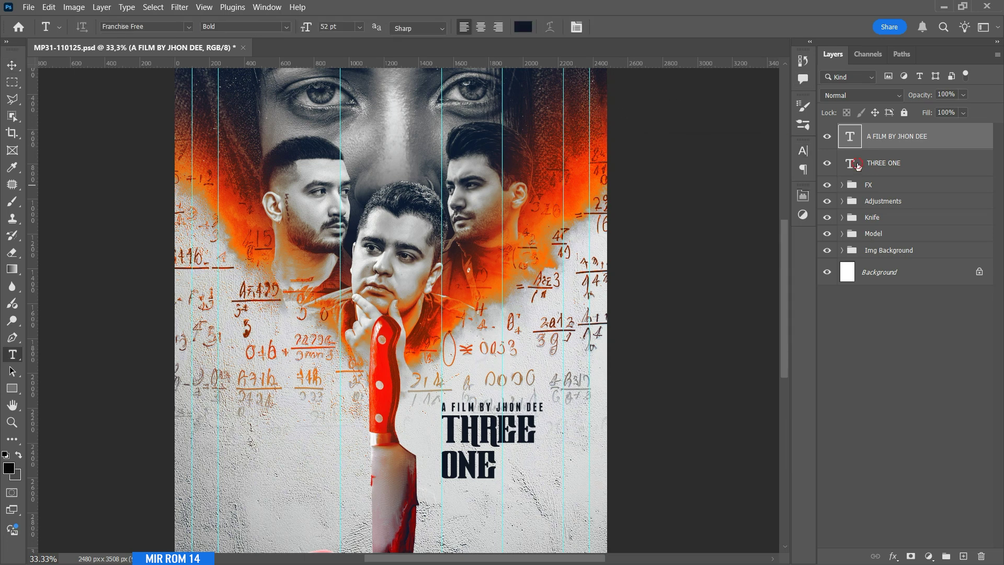
{"action": "key", "text": "alt+bracketleft"}
{"action": "left_click", "coordinate": [576, 28]}
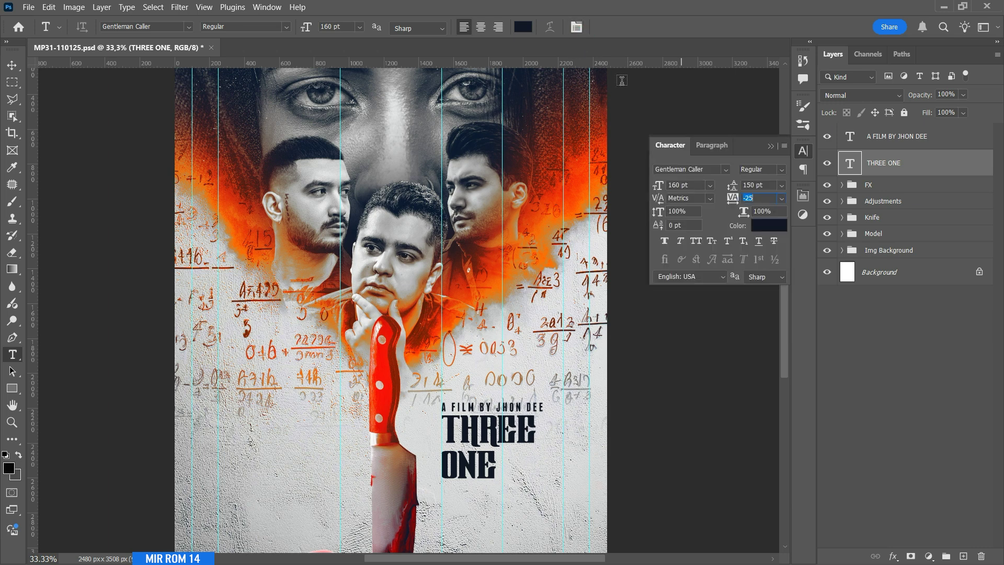
{"action": "left_click", "coordinate": [687, 186]}
{"action": "scroll", "coordinate": [690, 186], "scroll_direction": "up", "scroll_amount": 11}
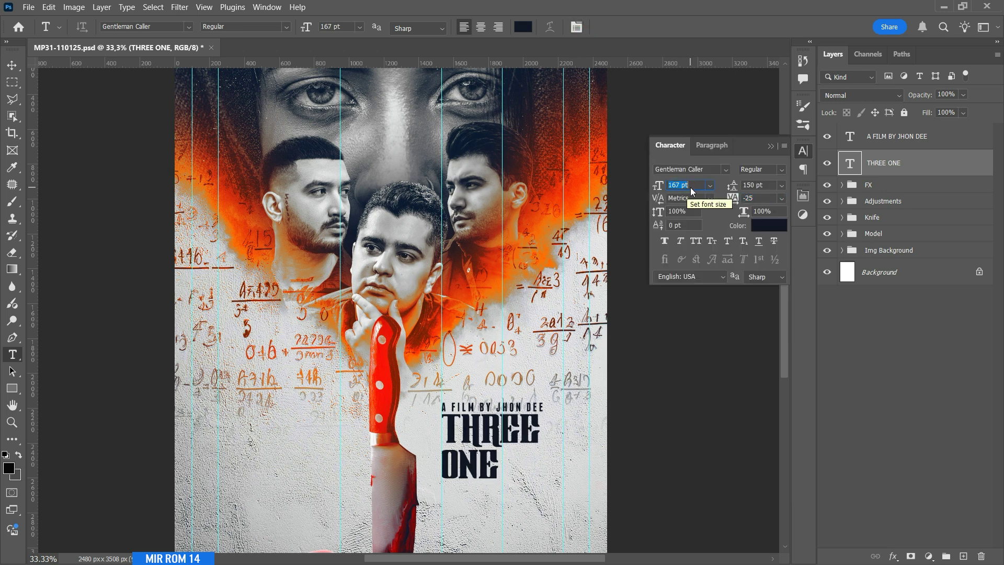
{"action": "scroll", "coordinate": [690, 187], "scroll_direction": "up", "scroll_amount": 2}
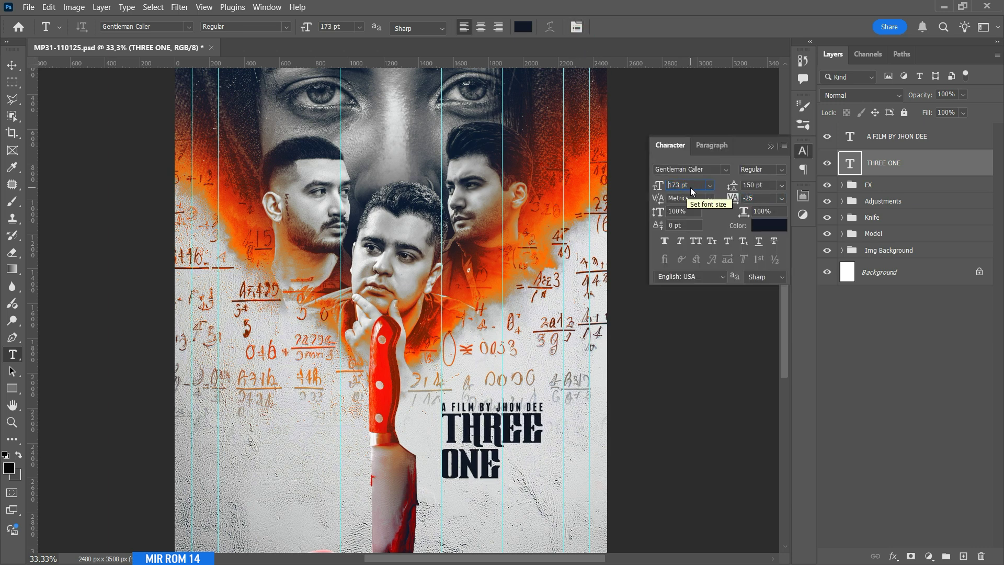
{"action": "left_click", "coordinate": [752, 186]}
{"action": "scroll", "coordinate": [765, 188], "scroll_direction": "up", "scroll_amount": 4}
{"action": "scroll", "coordinate": [766, 189], "scroll_direction": "up", "scroll_amount": 1}
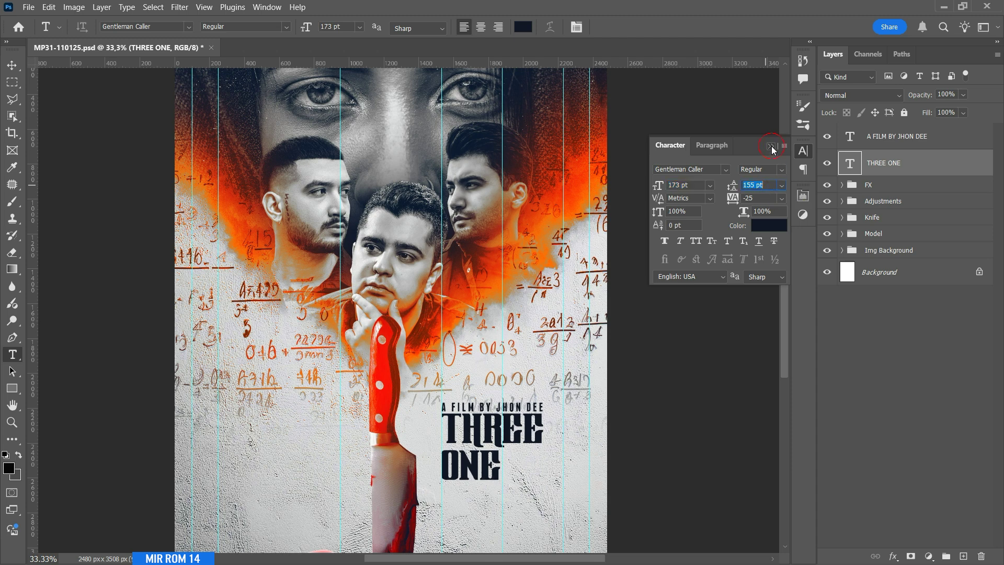
{"action": "left_click", "coordinate": [772, 146]}
{"action": "key", "text": "v"}
Add the text FEB 20TH on a new layer directly above the FX group, on the side of the blade opposite the title
{"action": "scroll", "coordinate": [695, 246], "scroll_direction": "down", "scroll_amount": 3}
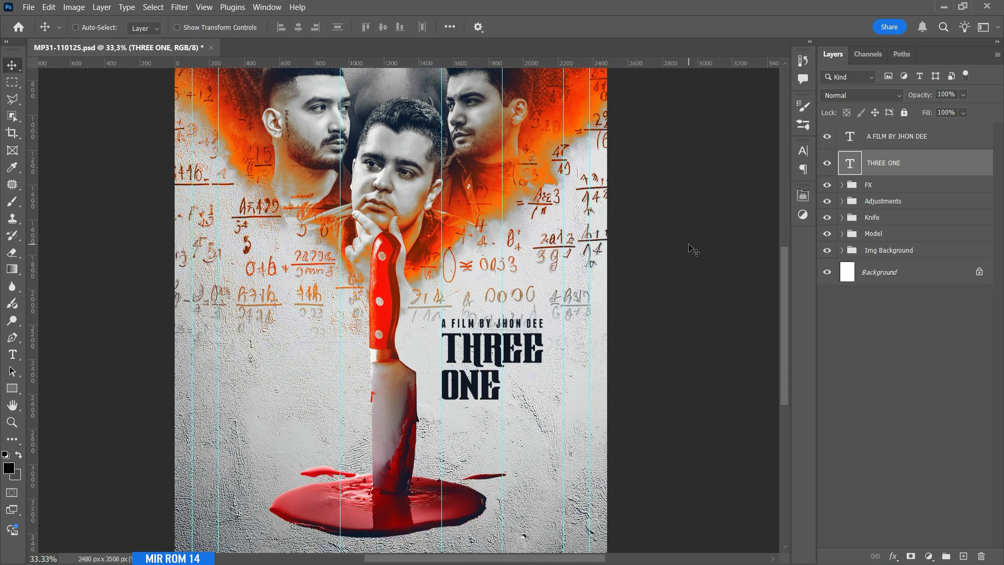
{"action": "left_click", "coordinate": [878, 185]}
{"action": "scroll", "coordinate": [413, 359], "scroll_direction": "down", "scroll_amount": 1}
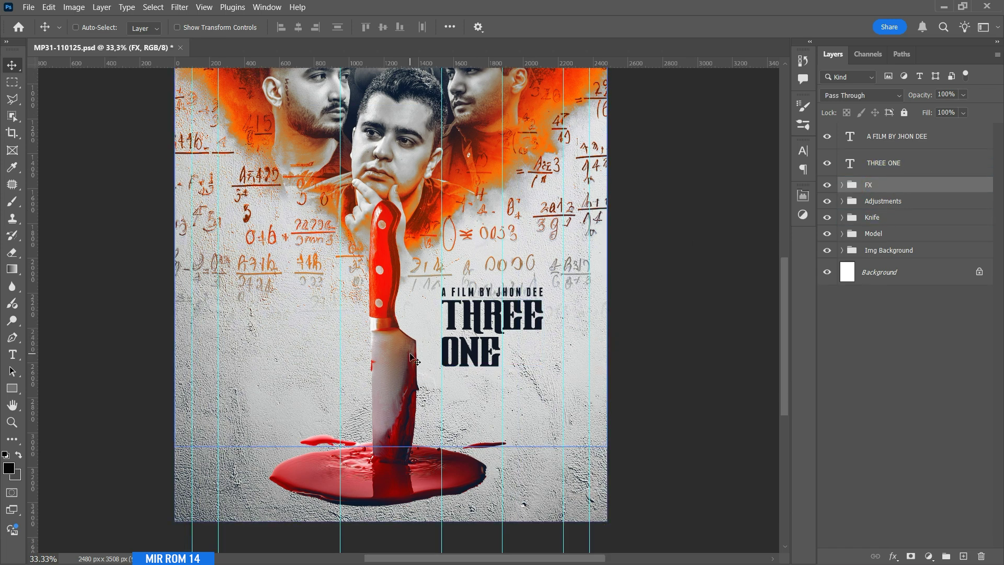
{"action": "key", "text": "t"}
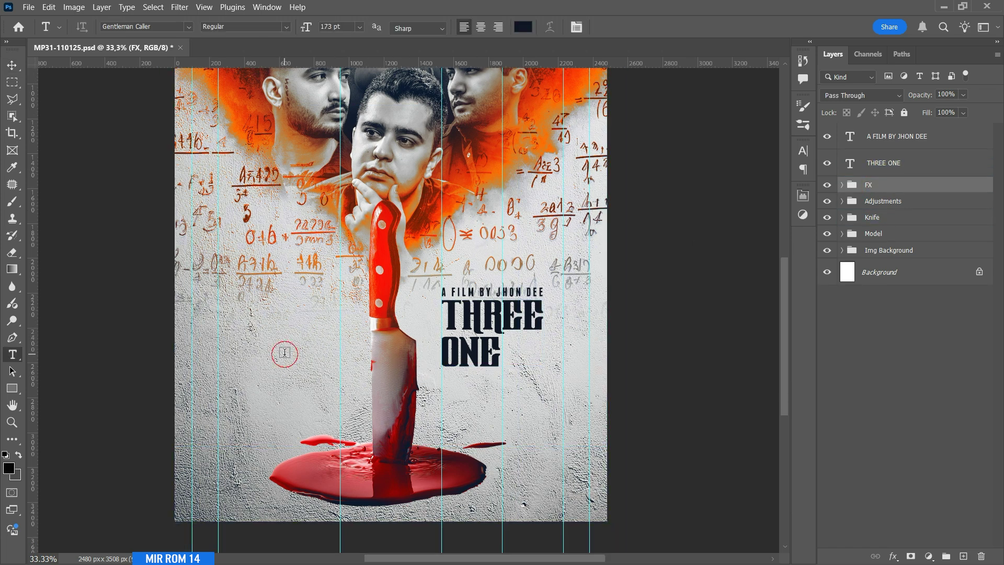
{"action": "left_click", "coordinate": [285, 353]}
{"action": "type", "text": "FEB 20TH"}
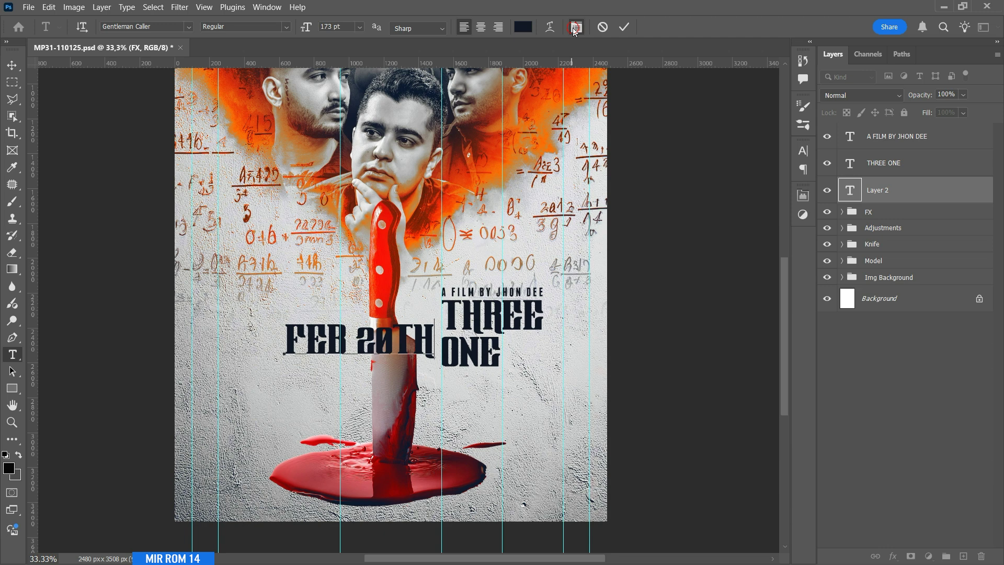
Set the FEB 20TH text to Franchise Free Bold and right-align its paragraph
{"action": "left_click", "coordinate": [576, 27]}
{"action": "left_click", "coordinate": [725, 169]}
{"action": "left_click", "coordinate": [686, 241]}
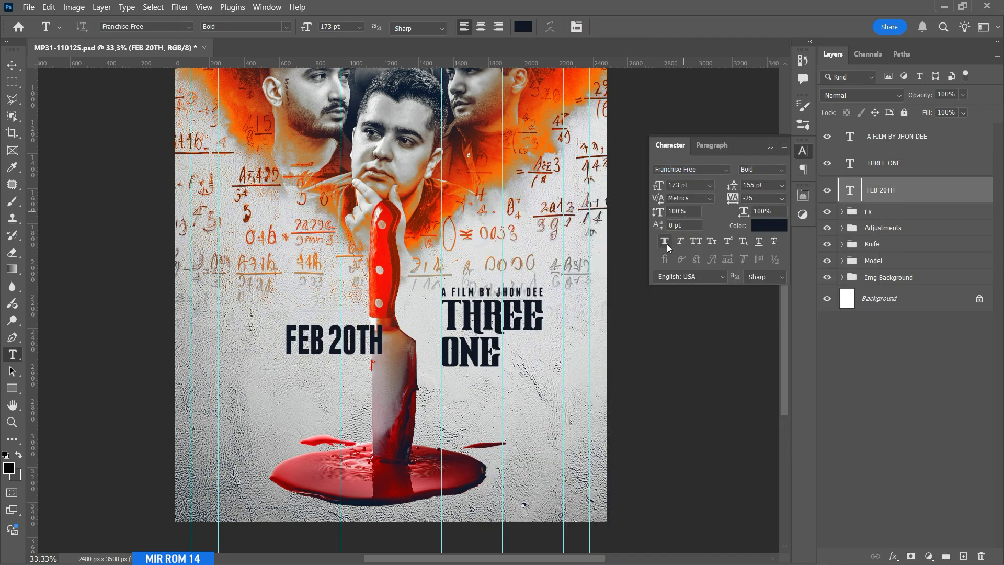
{"action": "left_click", "coordinate": [666, 244]}
{"action": "left_click", "coordinate": [712, 145]}
{"action": "left_click", "coordinate": [698, 169]}
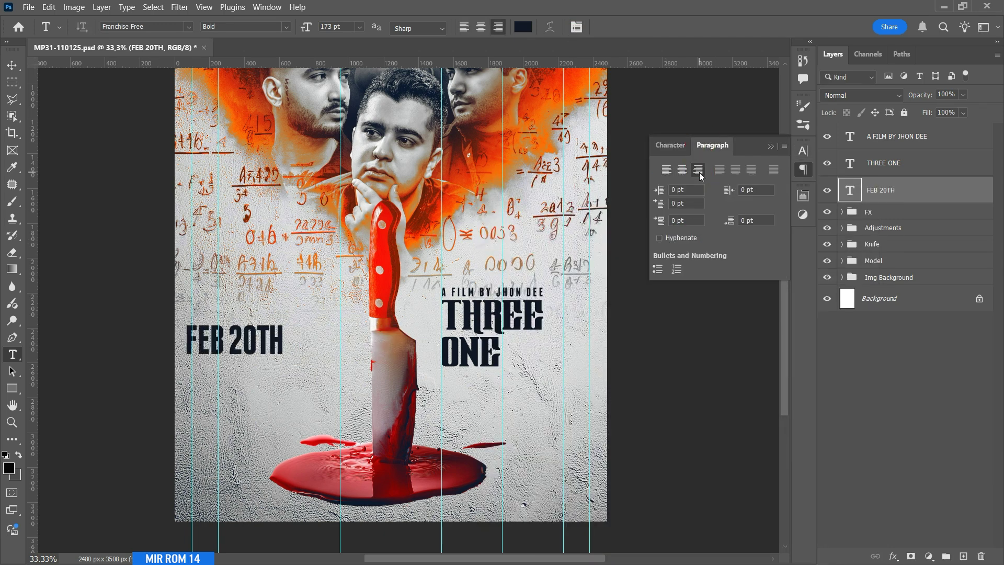
Reduce the FEB 20TH text to 130 pt and set its tracking to -50
{"action": "left_click", "coordinate": [667, 146]}
{"action": "left_click_drag", "start_coordinate": [696, 188], "coordinate": [668, 188]}
{"action": "key", "text": "Down"}
{"action": "key", "text": "Down"}
{"action": "key", "text": "Down"}
{"action": "key", "text": "Down"}
{"action": "key", "text": "Down"}
{"action": "key", "text": "Down"}
{"action": "key", "text": "Down"}
{"action": "key", "text": "Down"}
{"action": "key", "text": "Down"}
{"action": "key", "text": "Down"}
{"action": "key", "text": "Down"}
{"action": "key", "text": "Down"}
{"action": "key", "text": "Down"}
{"action": "key", "text": "Down"}
{"action": "key", "text": "Down"}
{"action": "key", "text": "Down"}
{"action": "key", "text": "Down"}
{"action": "key", "text": "Down"}
{"action": "key", "text": "Down"}
{"action": "key", "text": "Down"}
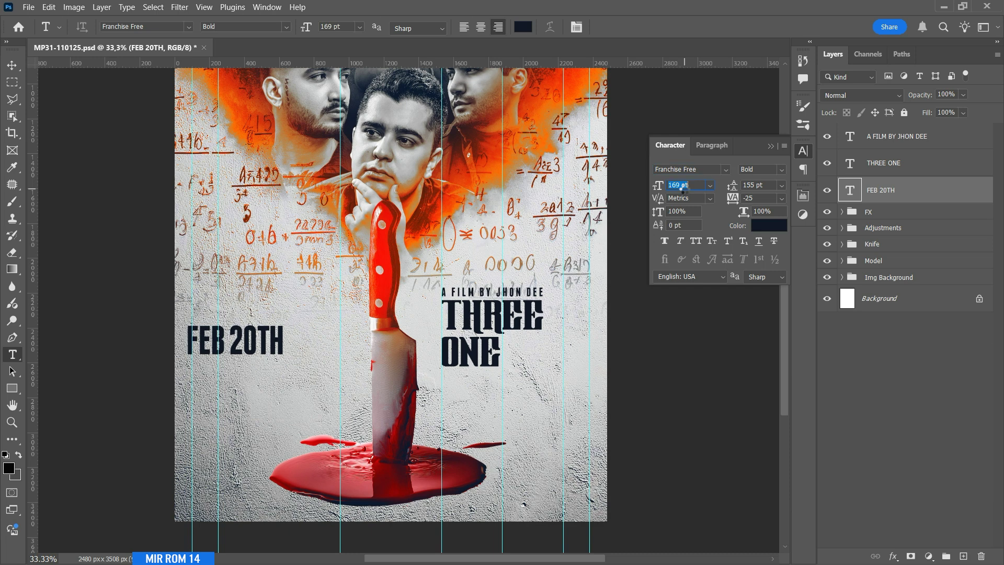
{"action": "key", "text": "Down"}
{"action": "key", "text": "Down"}
{"action": "key", "text": "Down"}
{"action": "key", "text": "Down"}
{"action": "key", "text": "Down"}
{"action": "key", "text": "Down"}
{"action": "key", "text": "Down"}
{"action": "key", "text": "Down"}
{"action": "key", "text": "Down"}
{"action": "key", "text": "Down"}
{"action": "key", "text": "Down"}
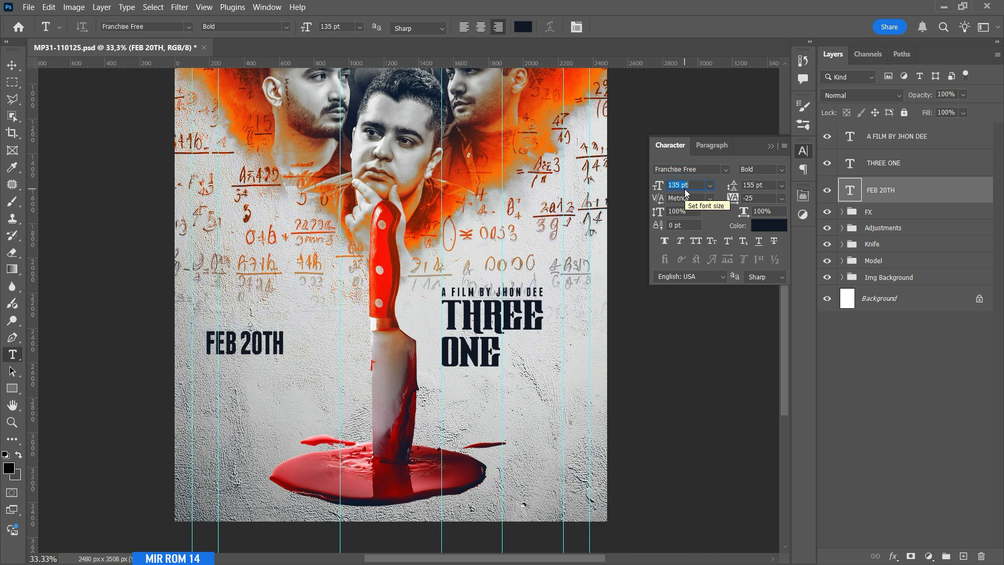
{"action": "left_click", "coordinate": [781, 199]}
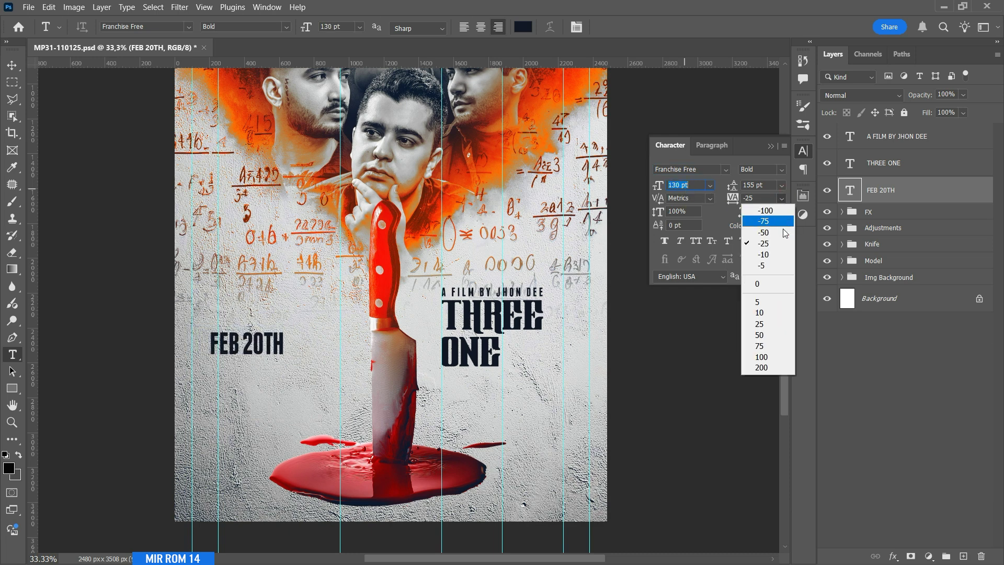
{"action": "left_click", "coordinate": [756, 219]}
Move FEB 20TH so its right edge meets the vertical guide beside the knife
{"action": "key", "text": "v"}
{"action": "left_click_drag", "start_coordinate": [283, 353], "coordinate": [381, 343]}
{"action": "left_click", "coordinate": [711, 146]}
{"action": "left_click", "coordinate": [676, 147]}
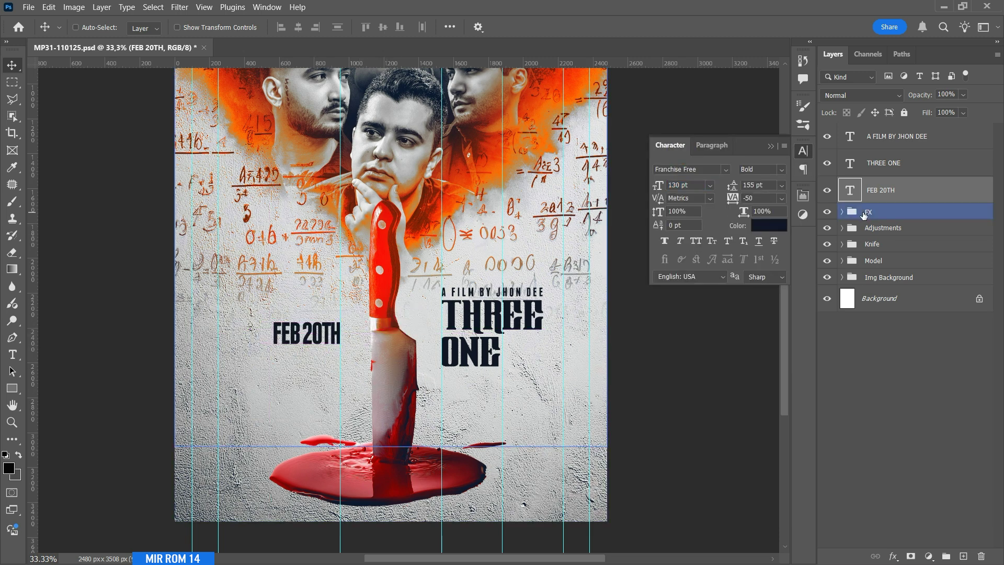
Add the cast names as a two-line 60 pt text layer directly above the FX group, below FEB 20TH on the poster
{"action": "left_click", "coordinate": [888, 212]}
{"action": "key", "text": "t"}
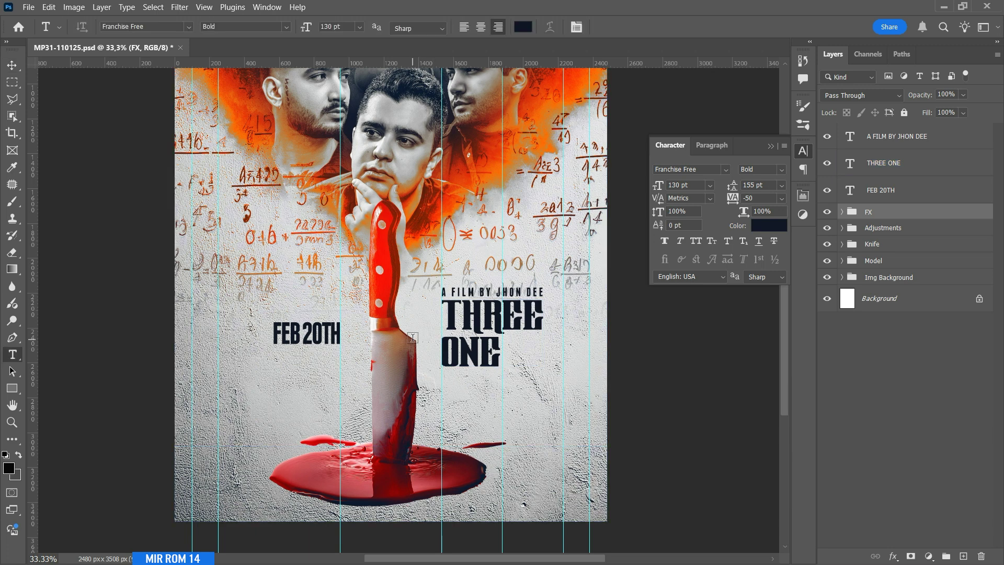
{"action": "left_click", "coordinate": [709, 185]}
{"action": "left_click", "coordinate": [688, 359]}
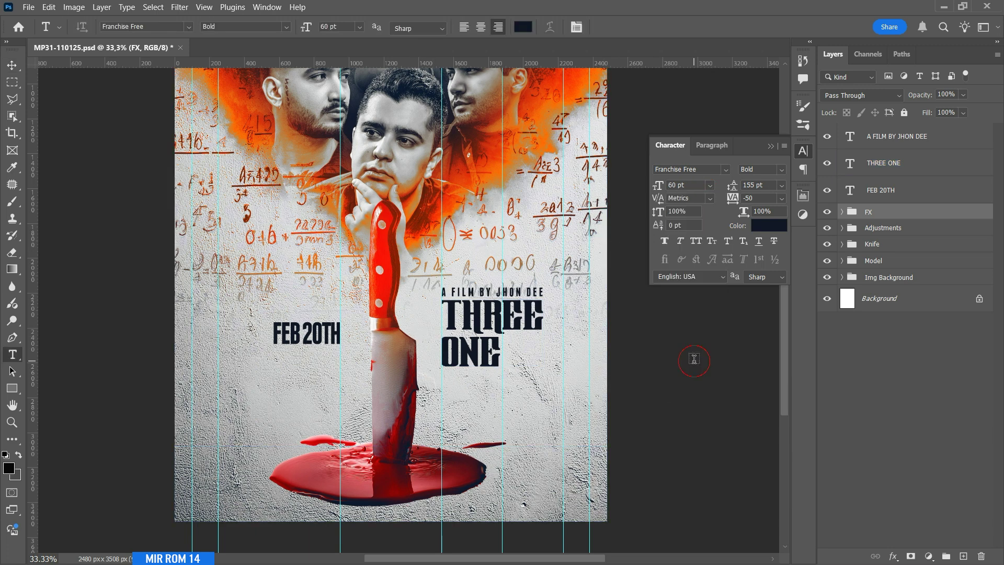
{"action": "left_click", "coordinate": [268, 389]}
{"action": "type", "text": "ANISA RIBUN -"}
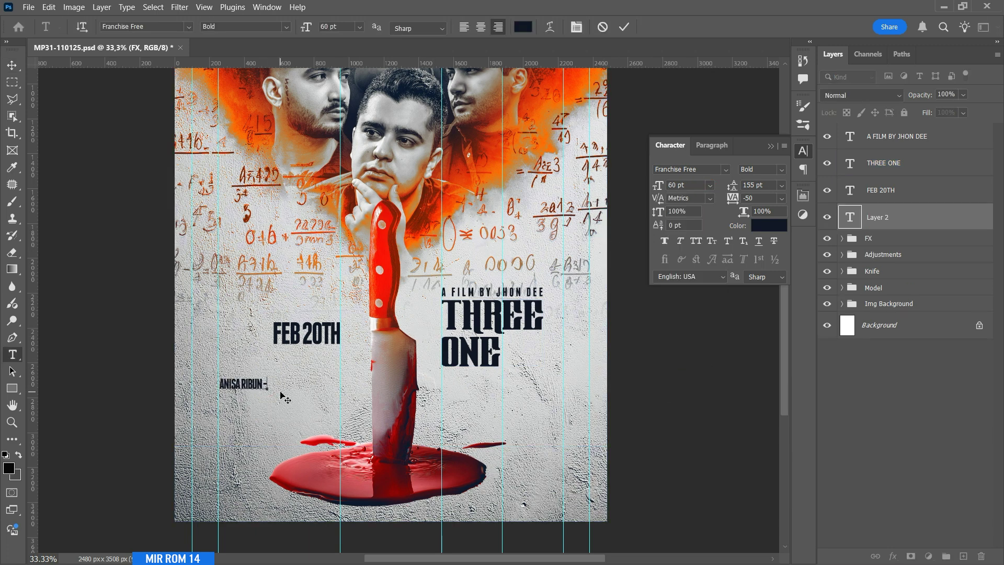
{"action": "type", "text": " JAMES ALI - HAIDAD AMRI,"}
{"action": "key", "text": "Return"}
{"action": "type", "text": "YUKIROV SLOVA"}
{"action": "key", "text": "ctrl+Return"}
Set the cast names' tracking to -10 and their leading to Auto
{"action": "left_click", "coordinate": [781, 198]}
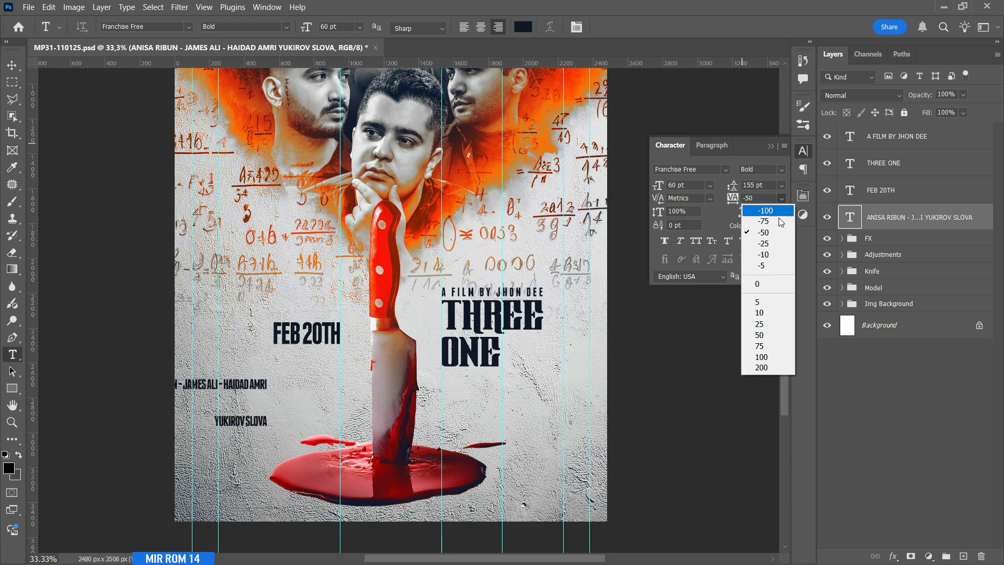
{"action": "left_click", "coordinate": [773, 255]}
{"action": "left_click", "coordinate": [780, 185]}
{"action": "left_click", "coordinate": [768, 198]}
Reduce the cast names to 52 pt and place them right under FEB 20TH, flush with the guide
{"action": "key", "text": "v"}
{"action": "left_click_drag", "start_coordinate": [293, 396], "coordinate": [368, 370]}
{"action": "scroll", "coordinate": [693, 187], "scroll_direction": "down", "scroll_amount": 8}
{"action": "left_click_drag", "start_coordinate": [354, 366], "coordinate": [351, 362]}
{"action": "key", "text": "Up"}
{"action": "key", "text": "Up"}
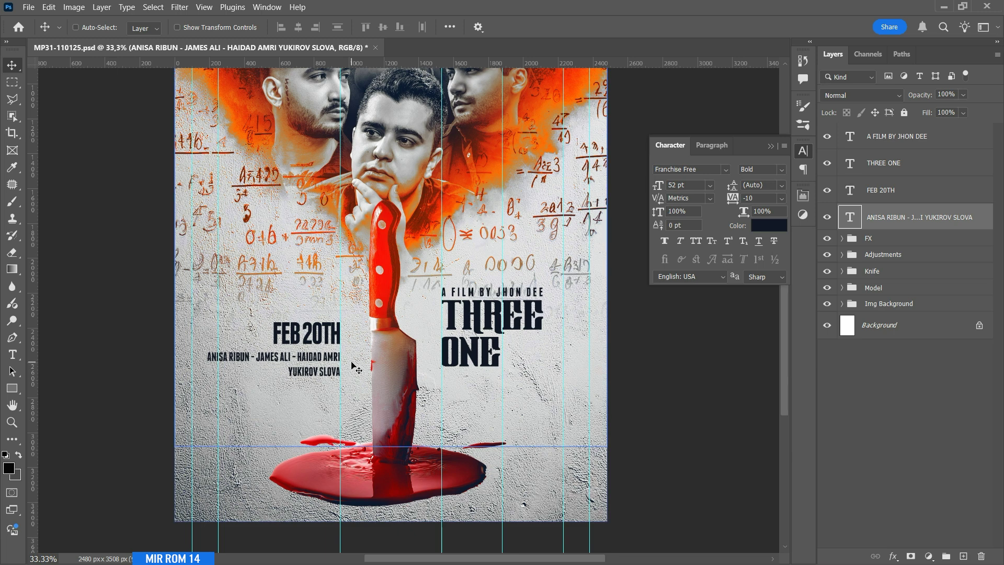
Add the text BASED ON TRUE EVENTS on a new layer above the FX group, below the cast names on the poster
{"action": "left_click", "coordinate": [888, 238]}
{"action": "key", "text": "t"}
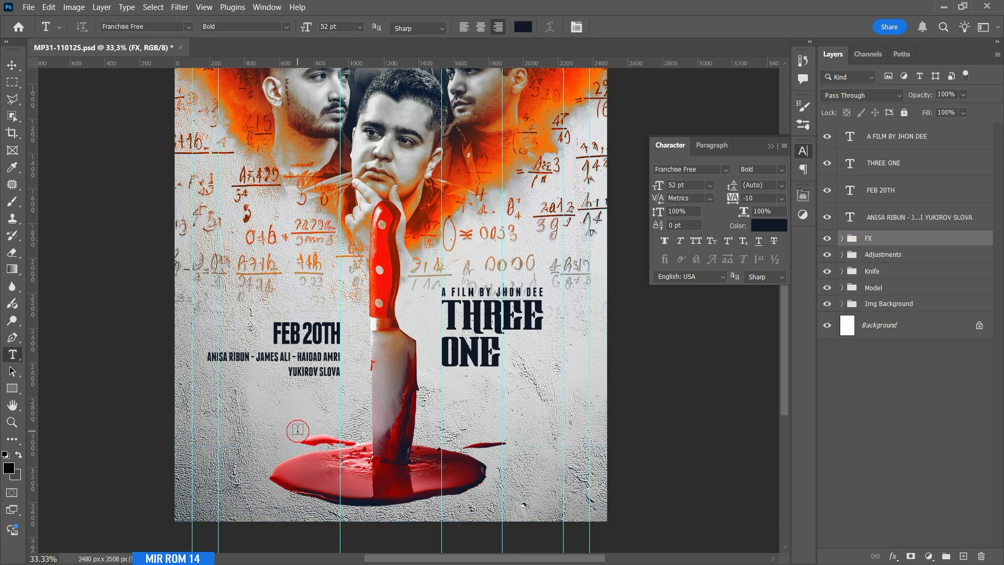
{"action": "left_click", "coordinate": [296, 430]}
{"action": "type", "text": "E"}
{"action": "type", "text": "ASED ON TRUE EVENTS"}
{"action": "left_click", "coordinate": [624, 27]}
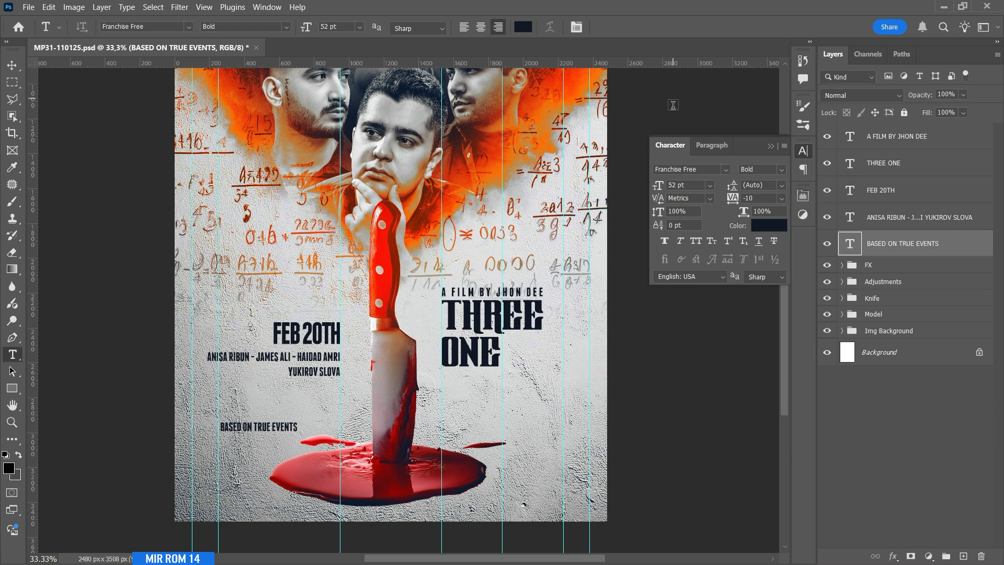
Set the BASED ON TRUE EVENTS text to 63 pt with -25 tracking
{"action": "left_click", "coordinate": [696, 186]}
{"action": "scroll", "coordinate": [695, 186], "scroll_direction": "up", "scroll_amount": 11}
{"action": "left_click", "coordinate": [781, 198]}
{"action": "left_click", "coordinate": [759, 244]}
Colour BASED ON TRUE EVENTS deep red from the knife handle and place it beneath the cast names, flush with the guide
{"action": "left_click", "coordinate": [768, 225]}
{"action": "left_click_drag", "start_coordinate": [389, 247], "coordinate": [392, 248]}
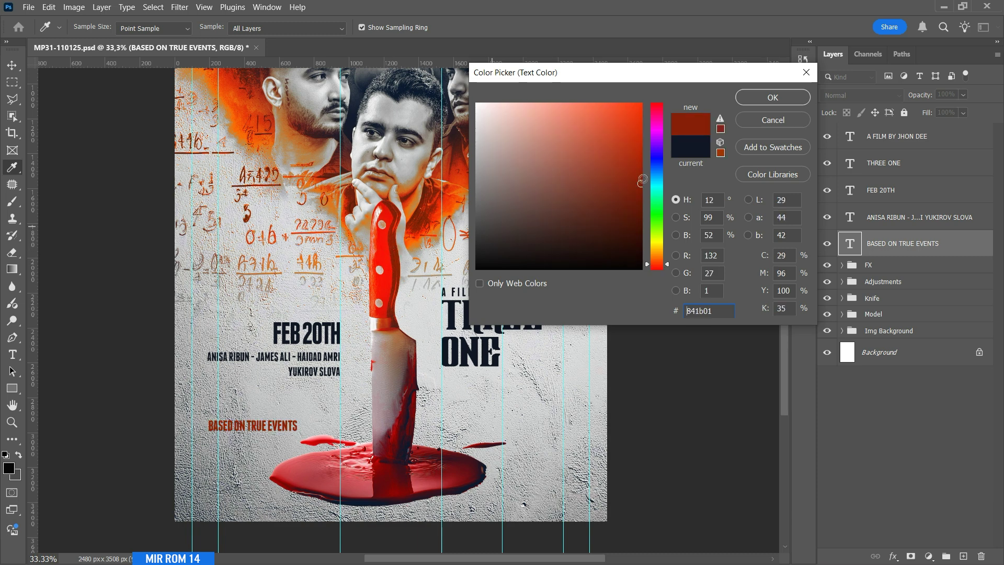
{"action": "left_click", "coordinate": [417, 241]}
{"action": "left_click", "coordinate": [390, 246]}
{"action": "left_click_drag", "start_coordinate": [635, 136], "coordinate": [640, 154]}
{"action": "left_click", "coordinate": [767, 99]}
{"action": "key", "text": "v"}
{"action": "left_click_drag", "start_coordinate": [310, 417], "coordinate": [359, 398]}
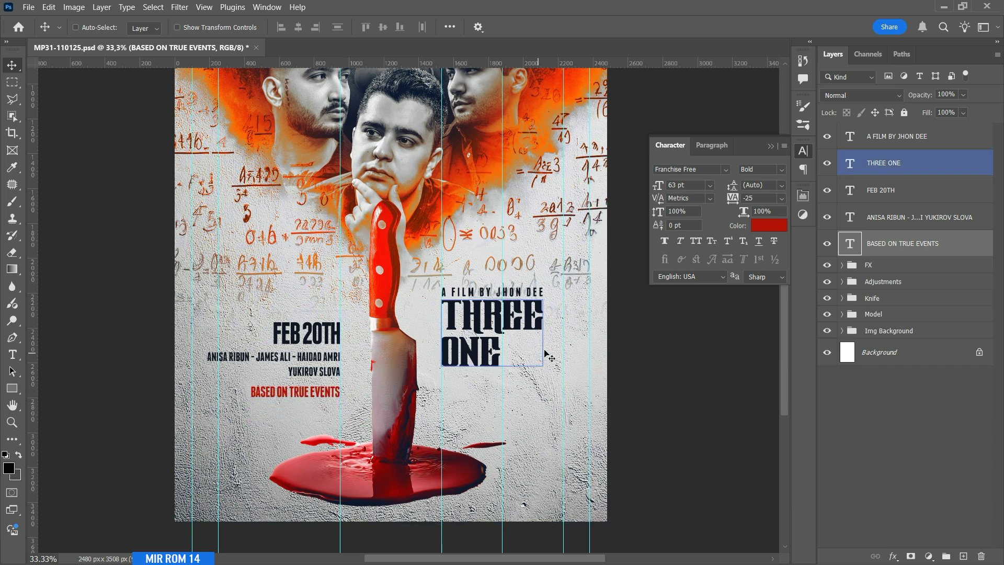
Nudge FEB 20TH, the cast names and BASED ON TRUE EVENTS up together by about 60 px and hide the guides
{"action": "left_click", "coordinate": [909, 190], "text": "shift"}
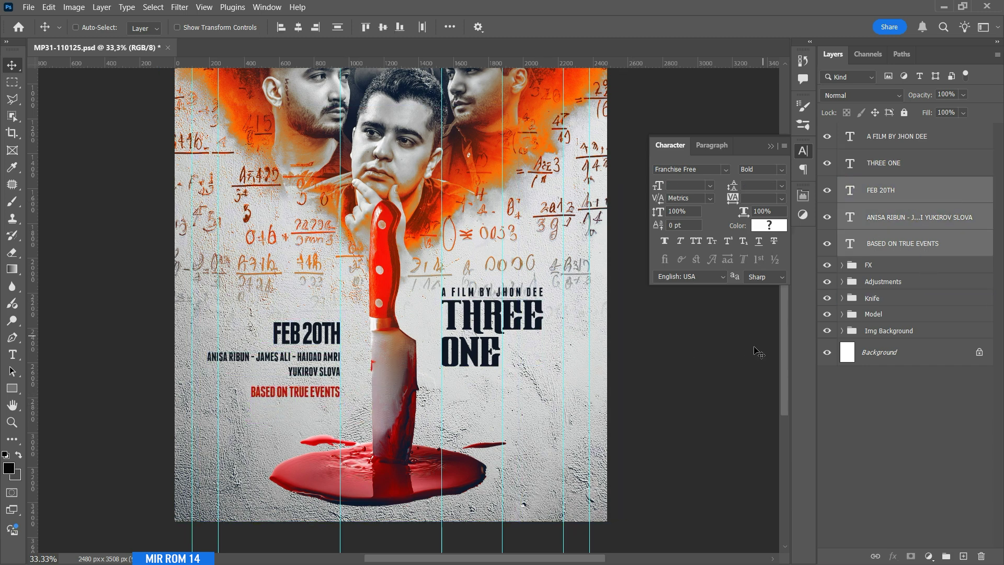
{"action": "key", "text": "shift+Up"}
{"action": "key", "text": "shift+Up"}
{"action": "key", "text": "shift+Up"}
{"action": "key", "text": "shift+Up"}
{"action": "key", "text": "shift+Up"}
{"action": "key", "text": "shift+Up"}
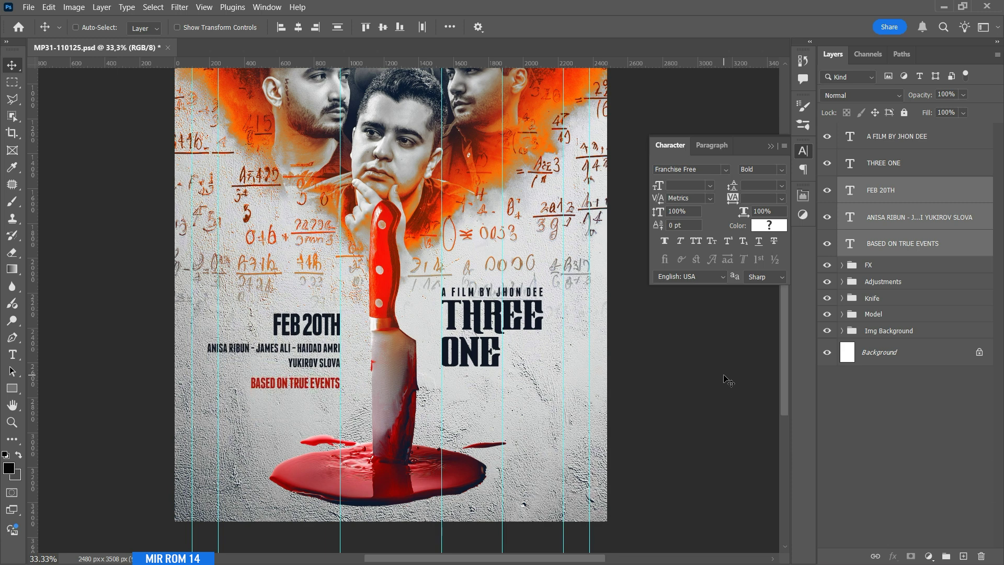
{"action": "left_click", "coordinate": [866, 264]}
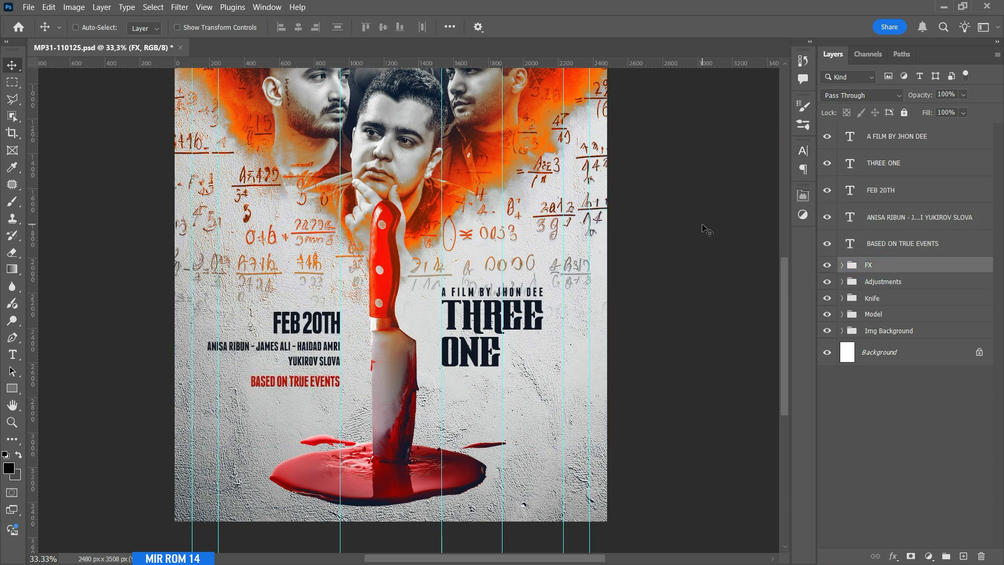
{"action": "key", "text": "ctrl+semicolon"}
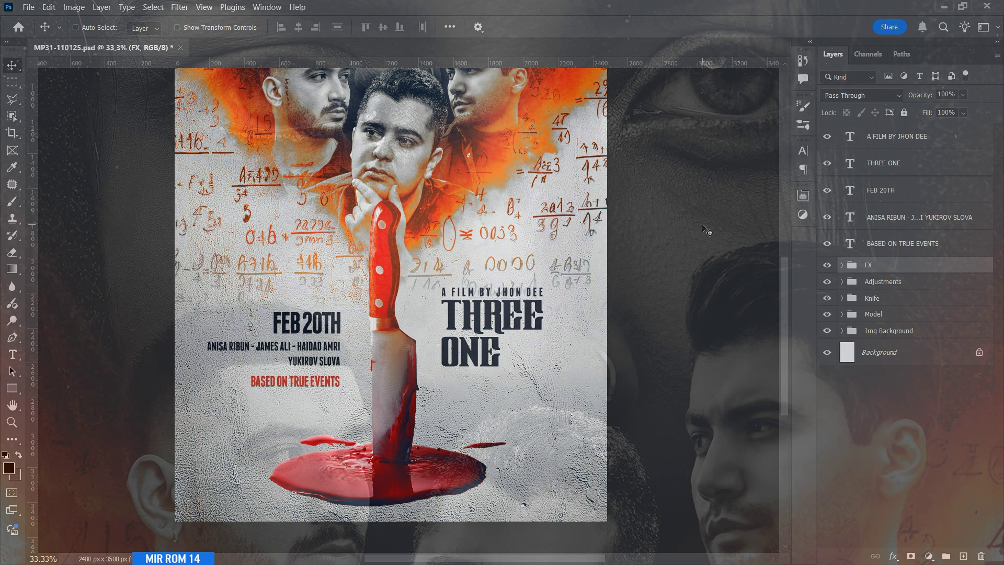